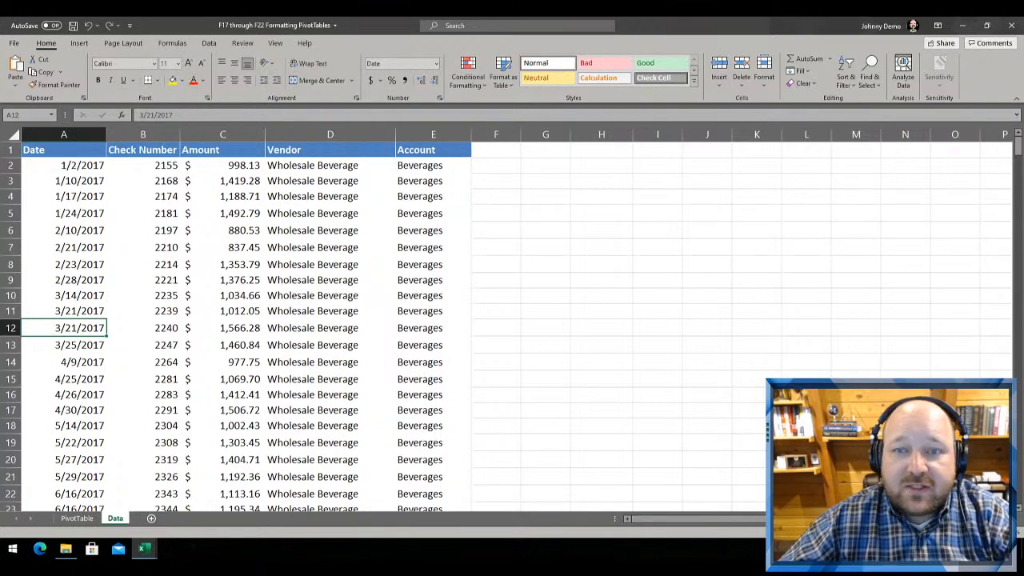
Switch from the source data to the PivotTable sheet and examine the monthly expenditure values by account
{"action": "left_click", "coordinate": [316, 262]}
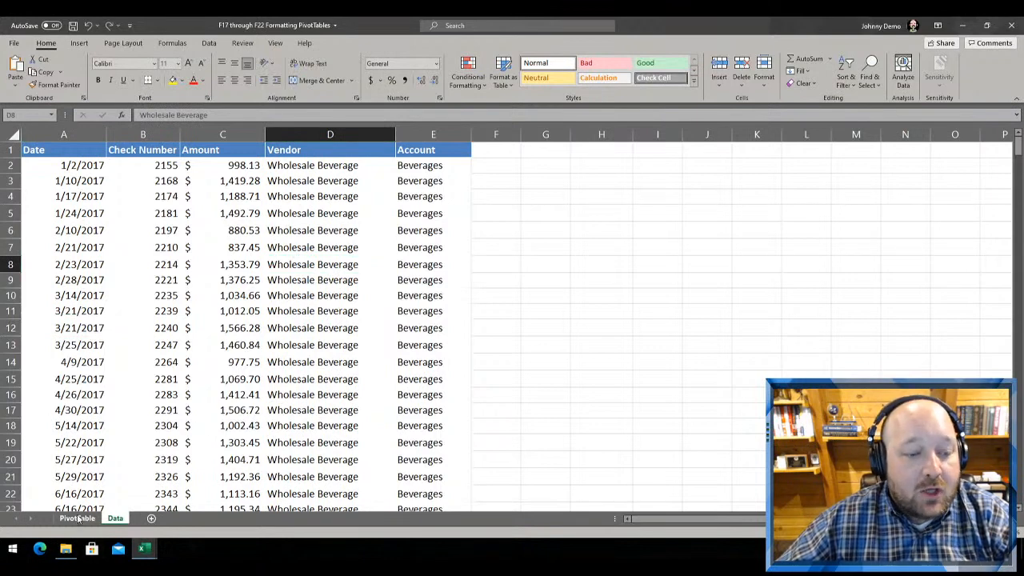
{"action": "left_click", "coordinate": [78, 518]}
{"action": "left_click", "coordinate": [284, 289]}
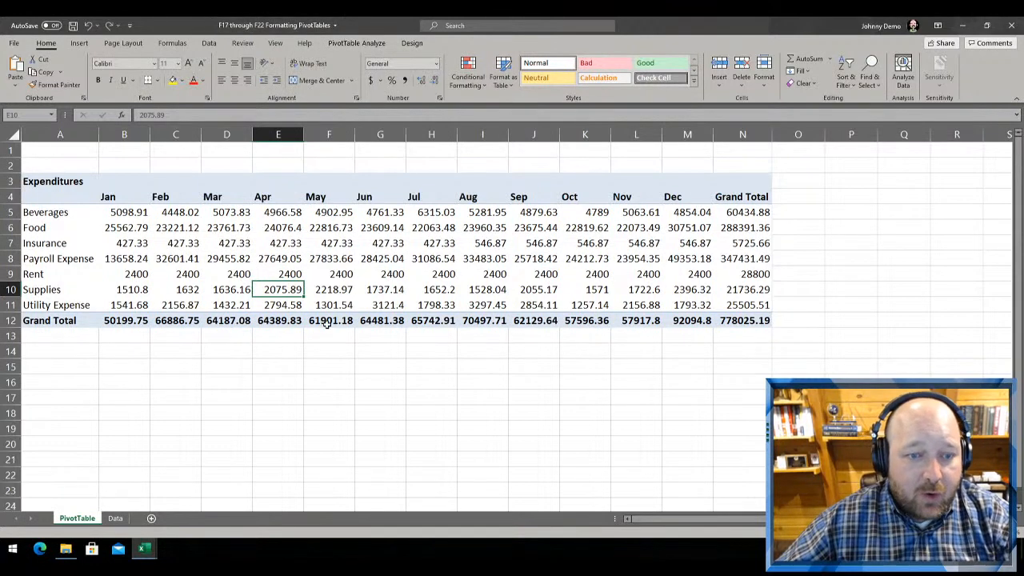
{"action": "left_click", "coordinate": [280, 246]}
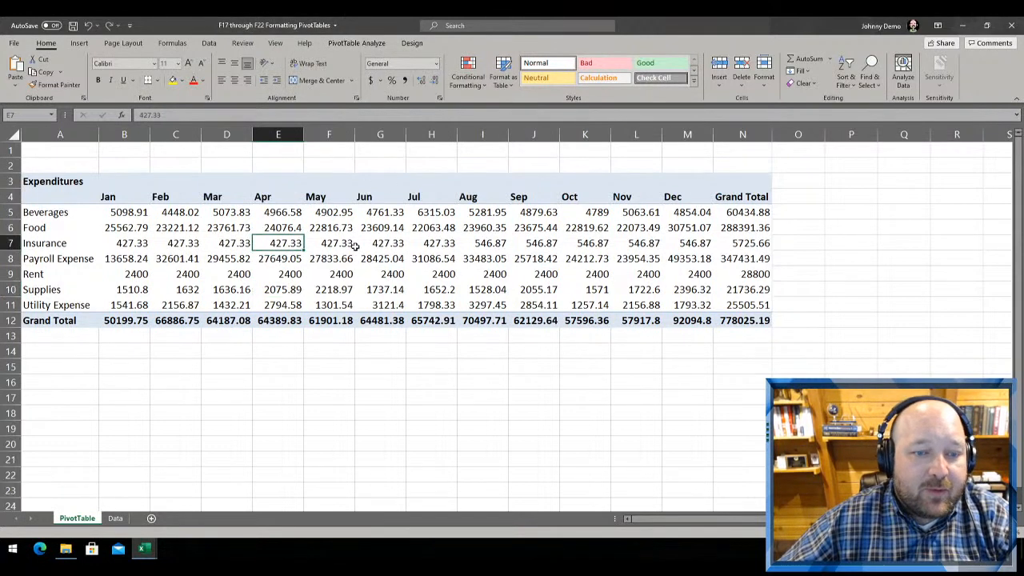
{"action": "left_click_drag", "start_coordinate": [258, 216], "coordinate": [426, 279]}
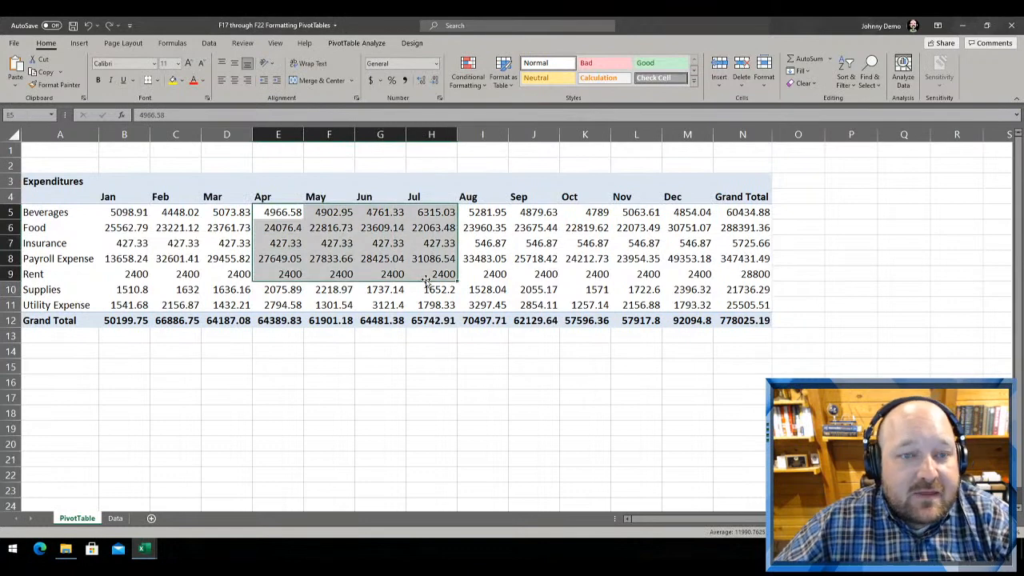
{"action": "left_click", "coordinate": [368, 409]}
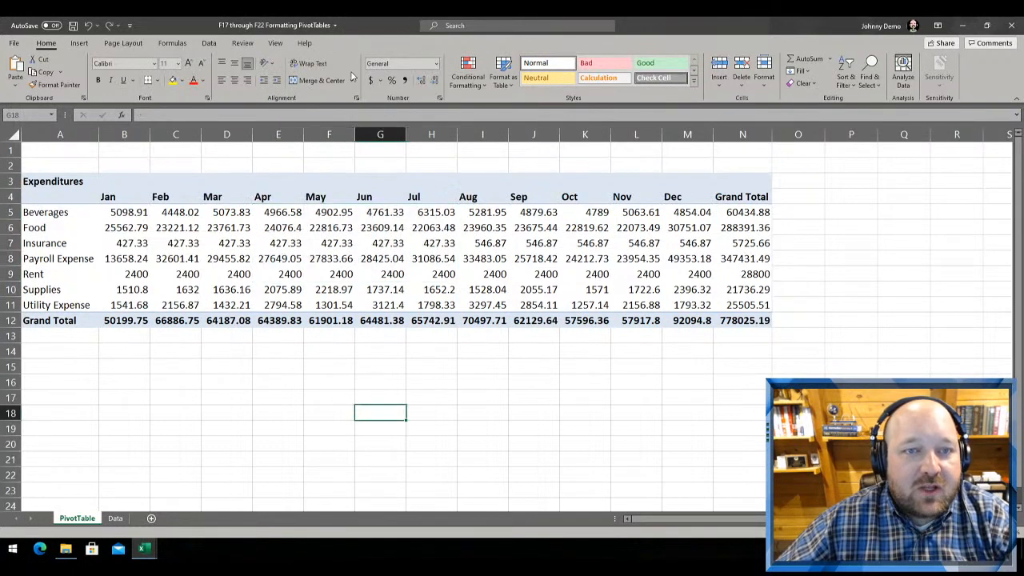
Apply the Rose, Pivot Style Medium 3 style to the Expenditures PivotTable
{"action": "left_click", "coordinate": [325, 257]}
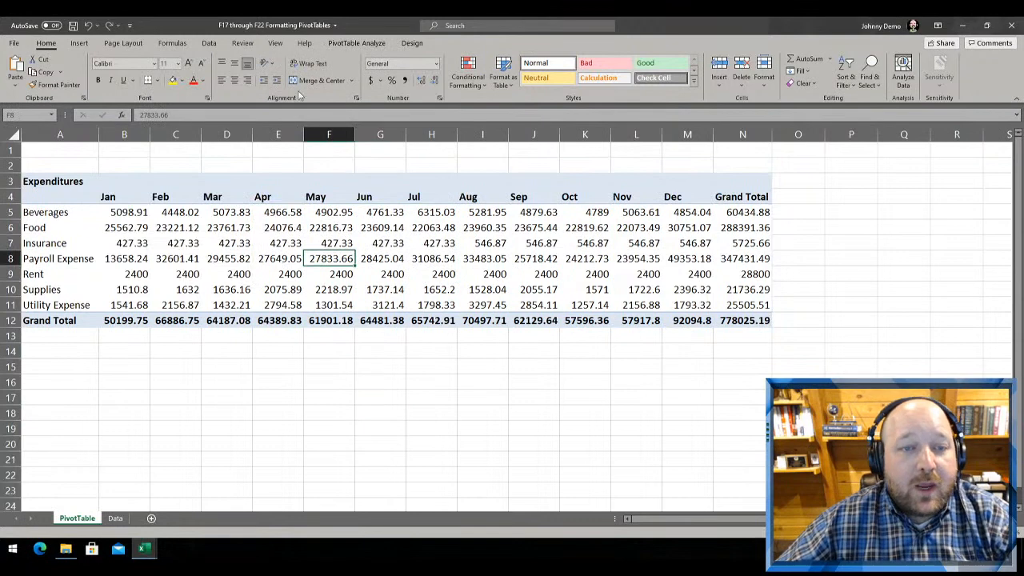
{"action": "left_click", "coordinate": [347, 42]}
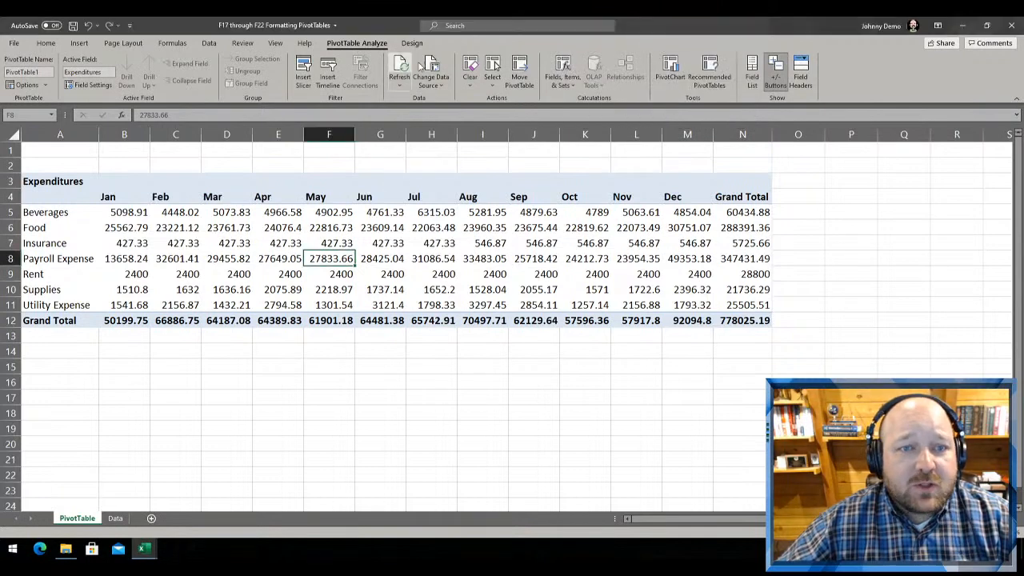
{"action": "left_click", "coordinate": [412, 42]}
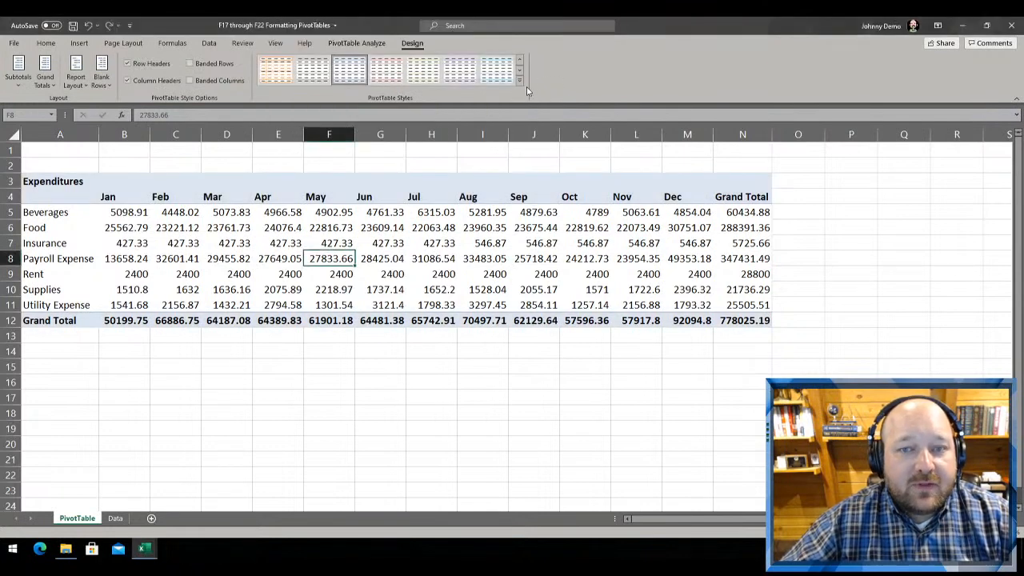
{"action": "left_click", "coordinate": [520, 82]}
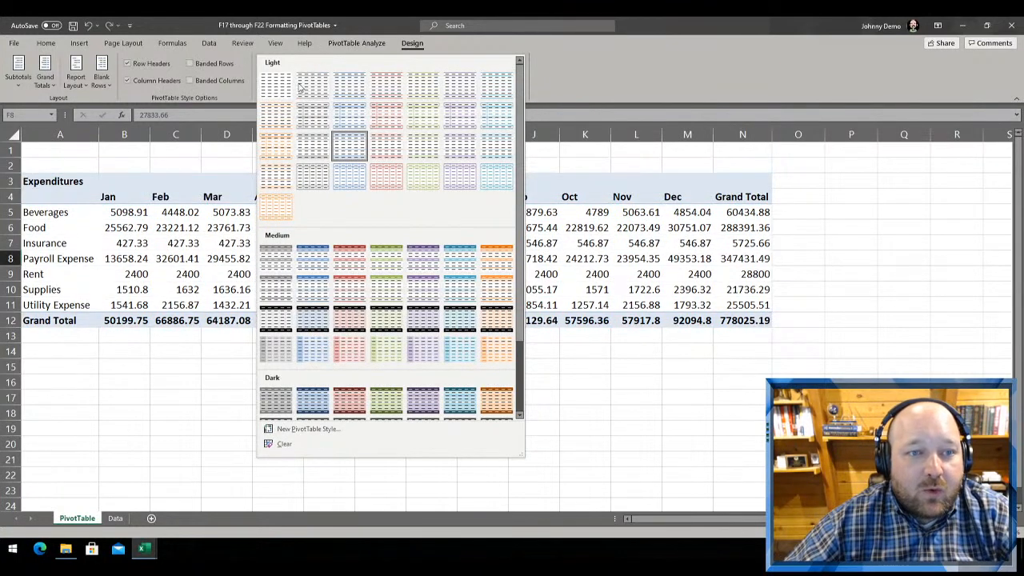
{"action": "scroll", "coordinate": [324, 258], "scroll_direction": "down", "scroll_amount": 2}
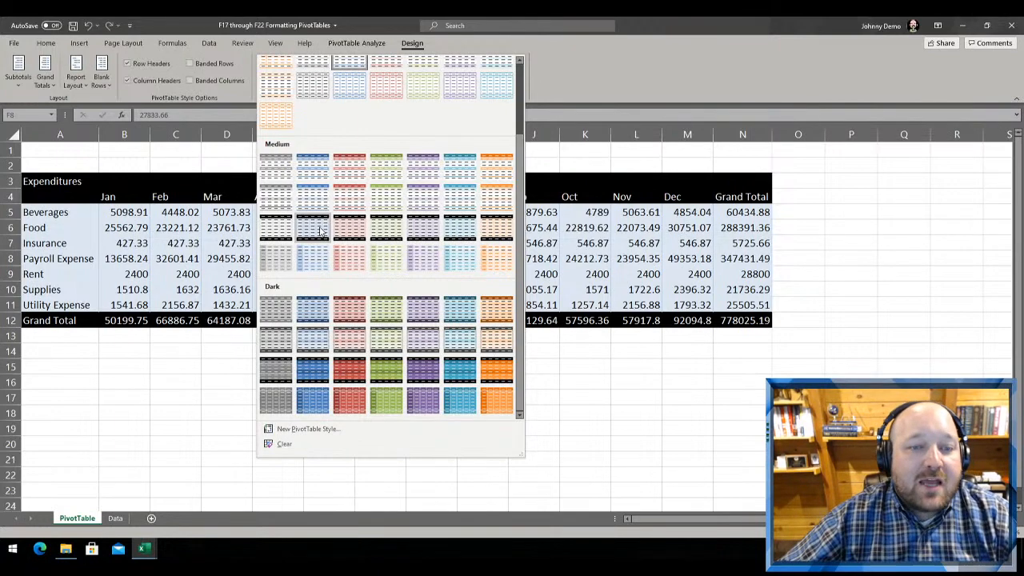
{"action": "left_click", "coordinate": [349, 196]}
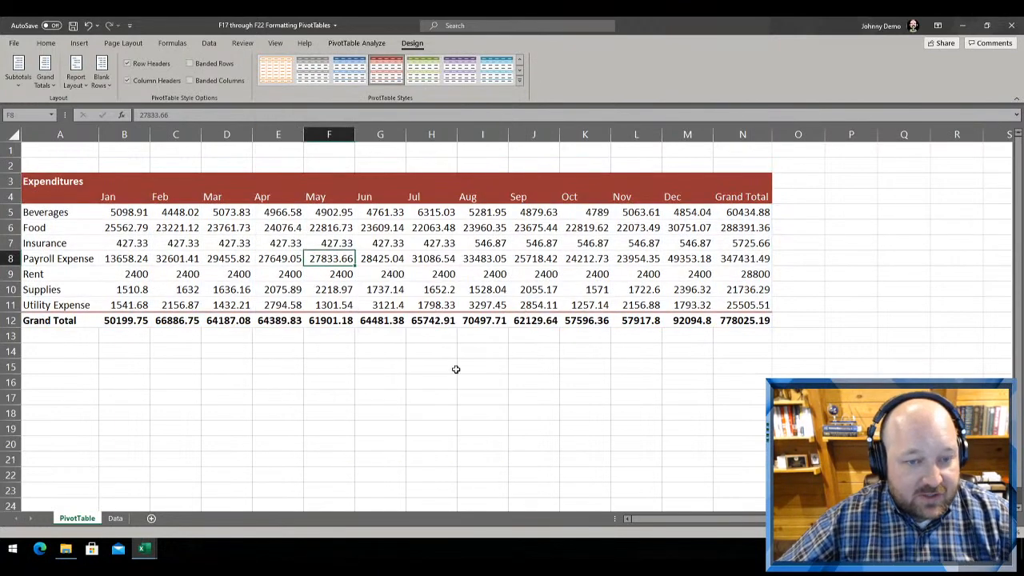
Examine the options offered for the Rose, Pivot Style Medium 3 style, including setting it as default, and leave them unused
{"action": "left_click_drag", "start_coordinate": [144, 227], "coordinate": [732, 339]}
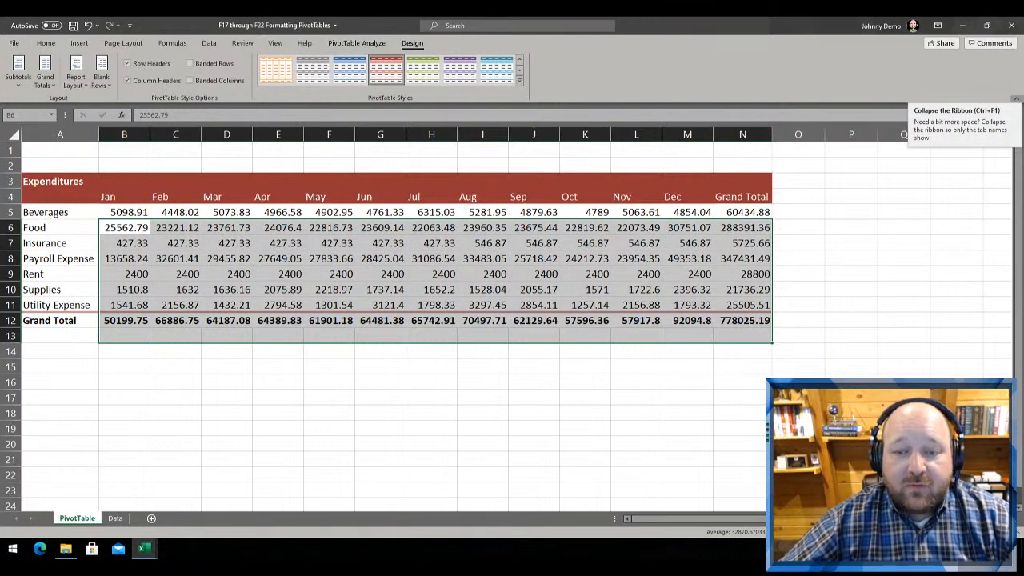
{"action": "left_click", "coordinate": [278, 274]}
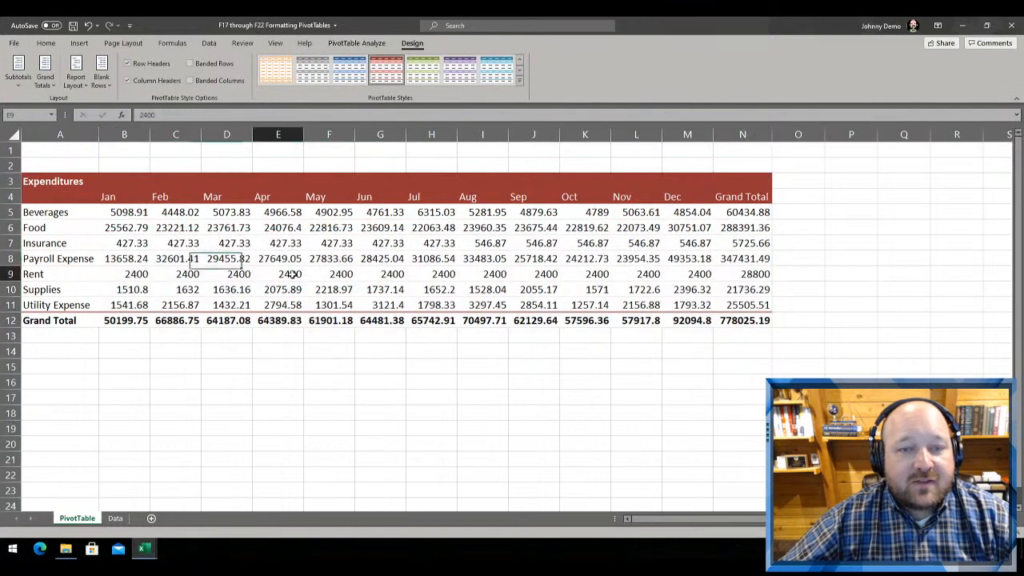
{"action": "left_click", "coordinate": [519, 81]}
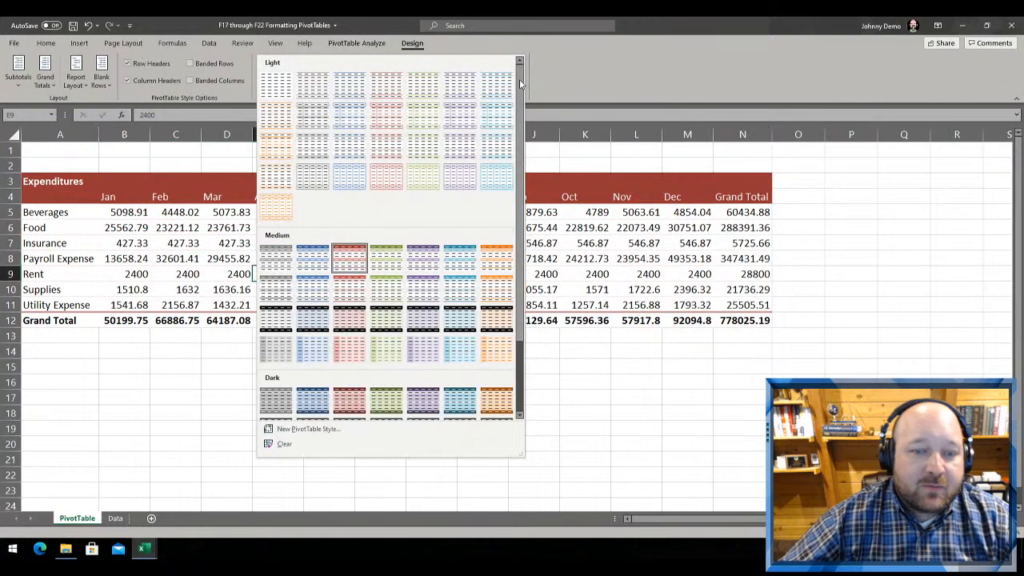
{"action": "right_click", "coordinate": [361, 262]}
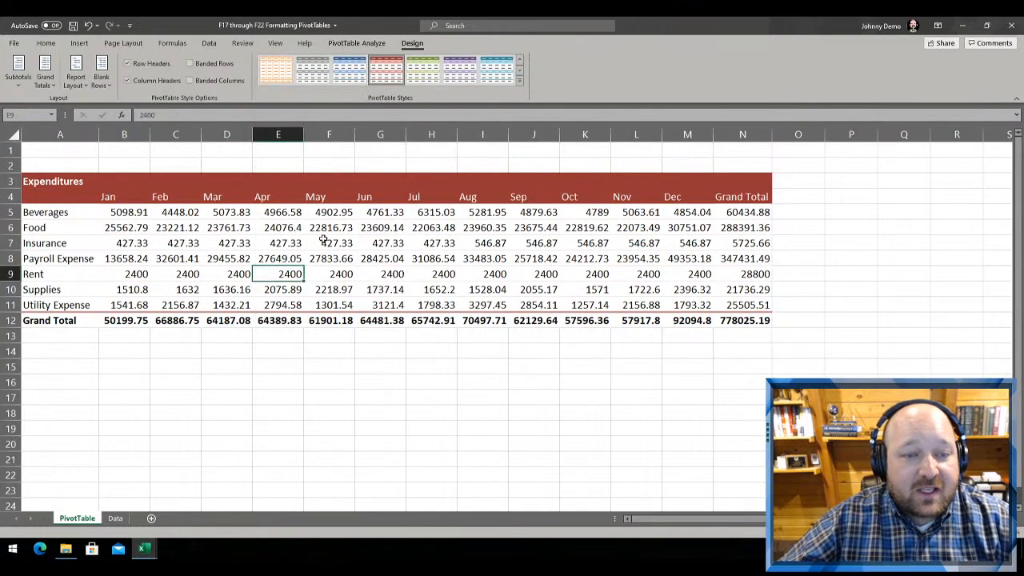
{"action": "right_click", "coordinate": [323, 239]}
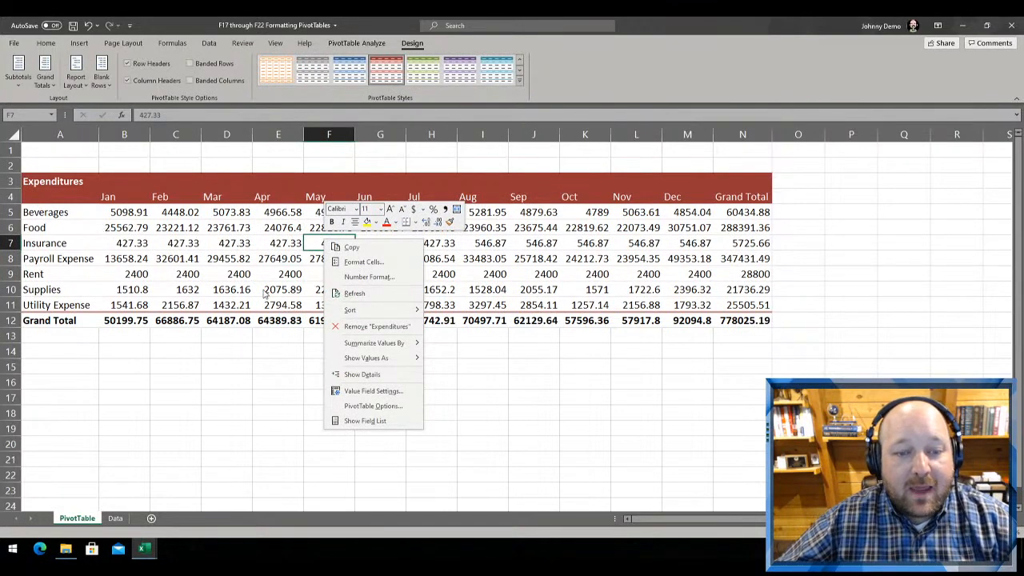
{"action": "key", "text": "Escape"}
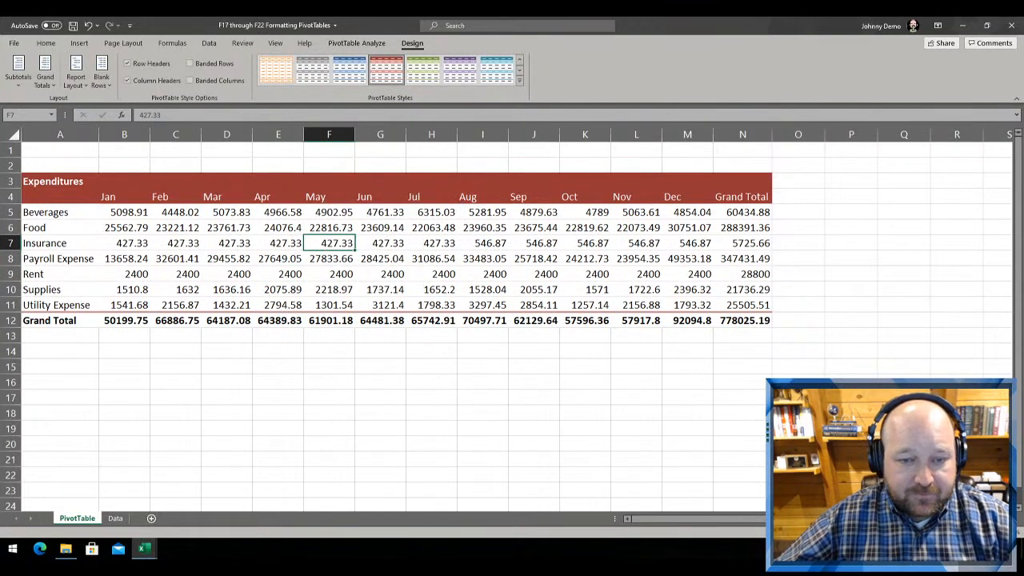
{"action": "left_click", "coordinate": [104, 239]}
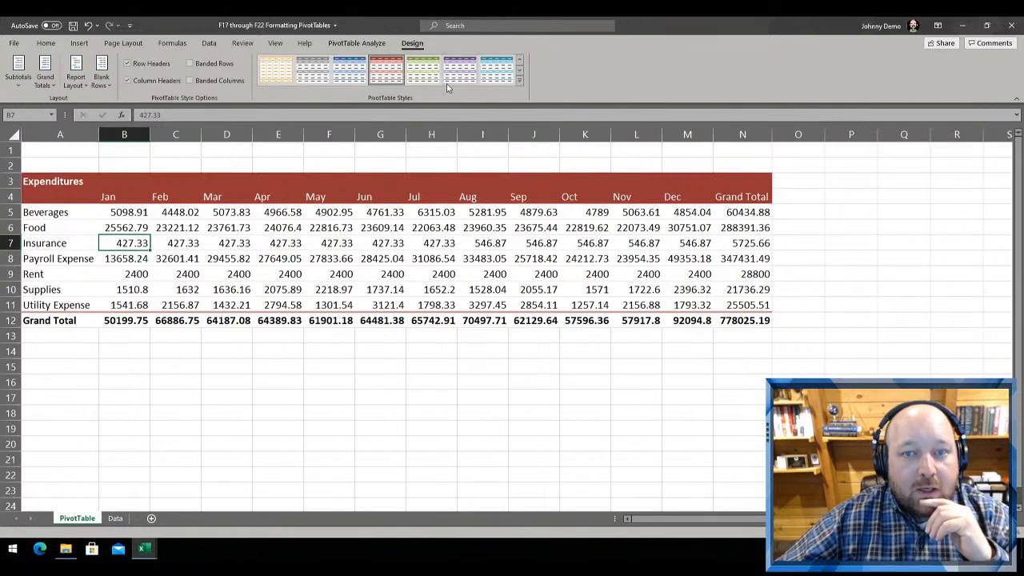
Start a new custom PivotTable style and name it CPE Today
{"action": "left_click", "coordinate": [520, 84]}
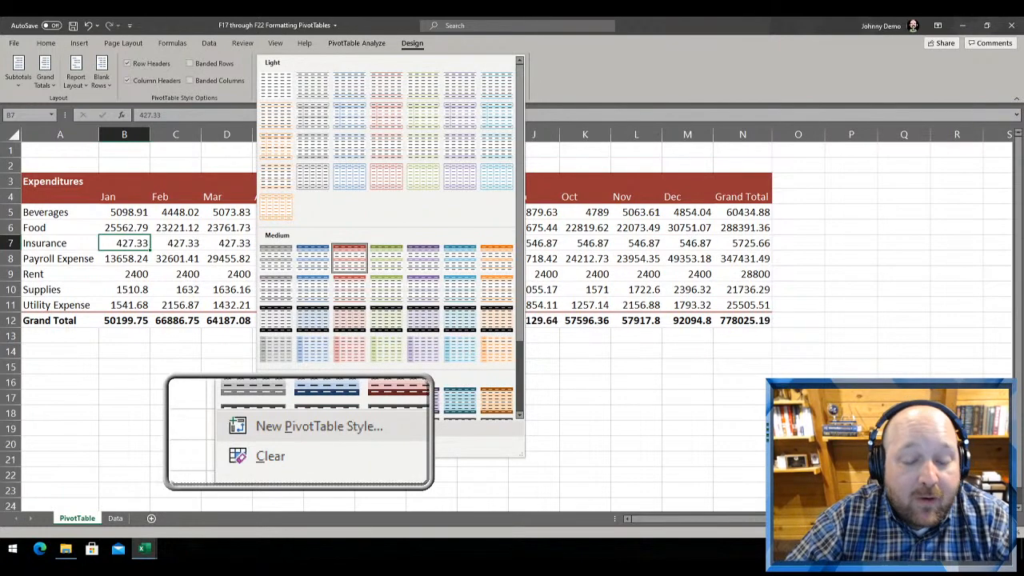
{"action": "key", "text": "Escape"}
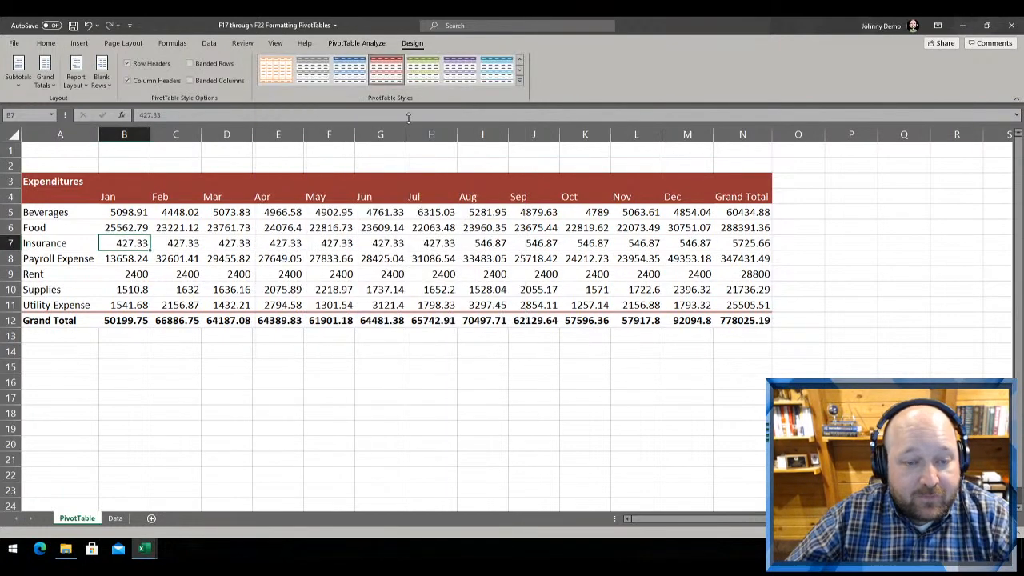
{"action": "left_click", "coordinate": [520, 84]}
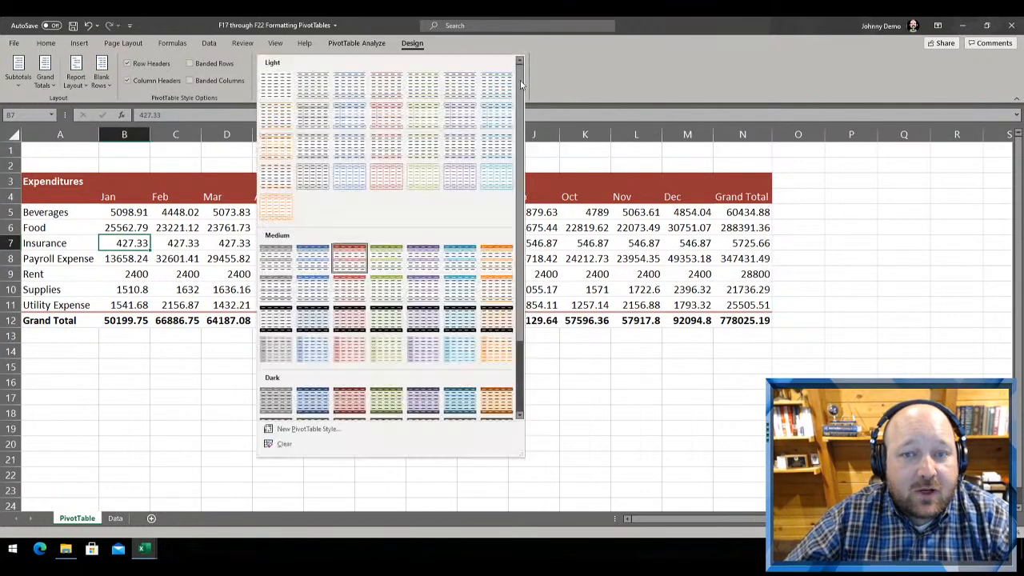
{"action": "left_click", "coordinate": [316, 428]}
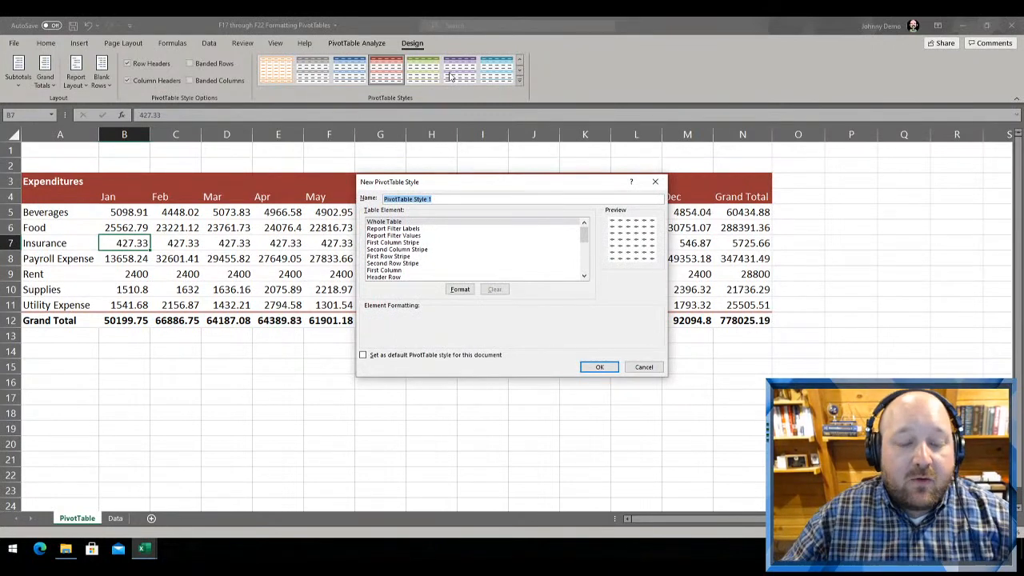
{"action": "left_click_drag", "start_coordinate": [399, 181], "coordinate": [275, 166]}
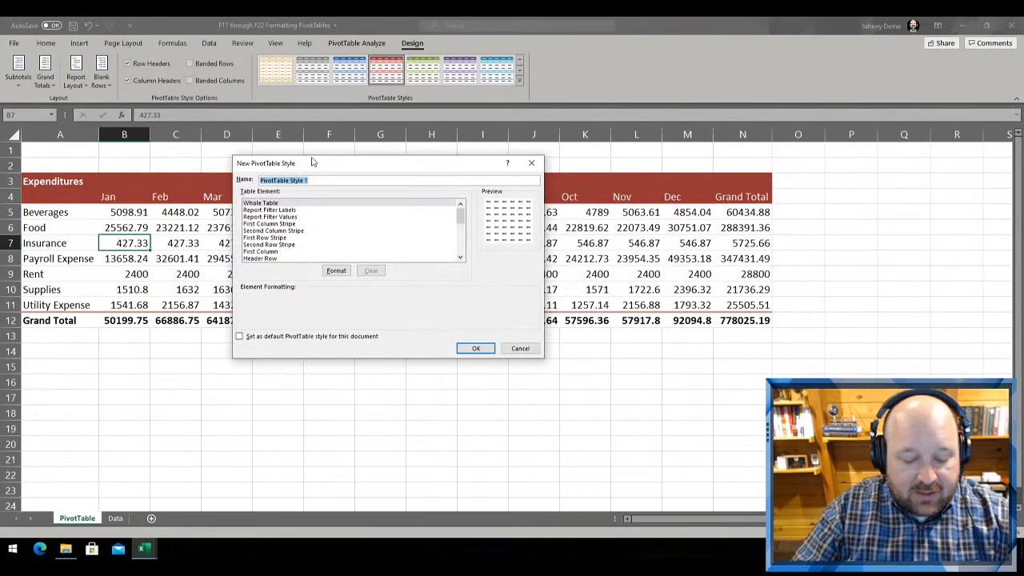
{"action": "type", "text": "CPE"}
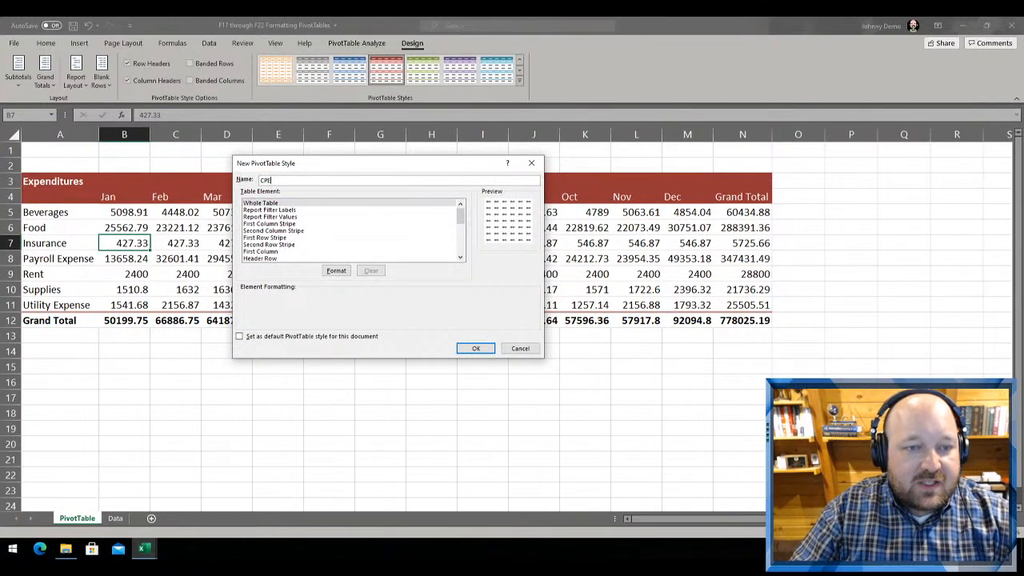
{"action": "type", "text": " Today"}
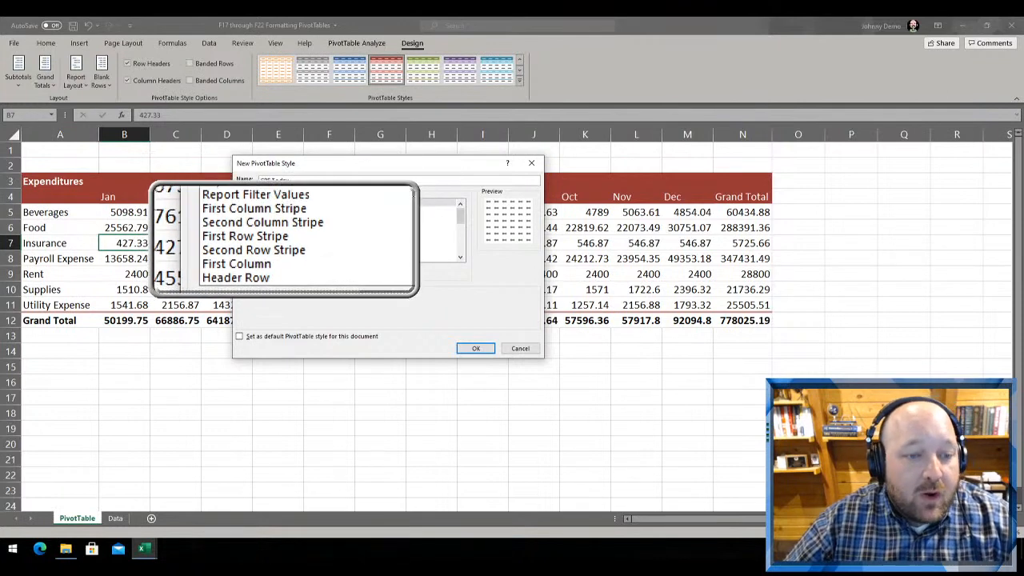
Review the new style's table elements and the Whole Table format settings, and discard the style
{"action": "scroll", "coordinate": [388, 260], "scroll_direction": "down", "scroll_amount": 5}
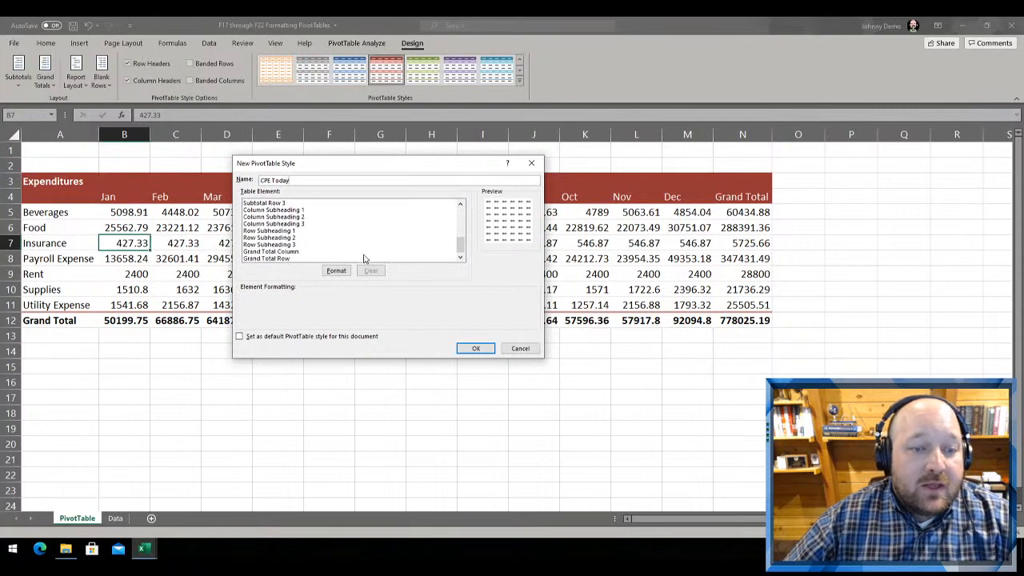
{"action": "scroll", "coordinate": [269, 223], "scroll_direction": "up", "scroll_amount": 5}
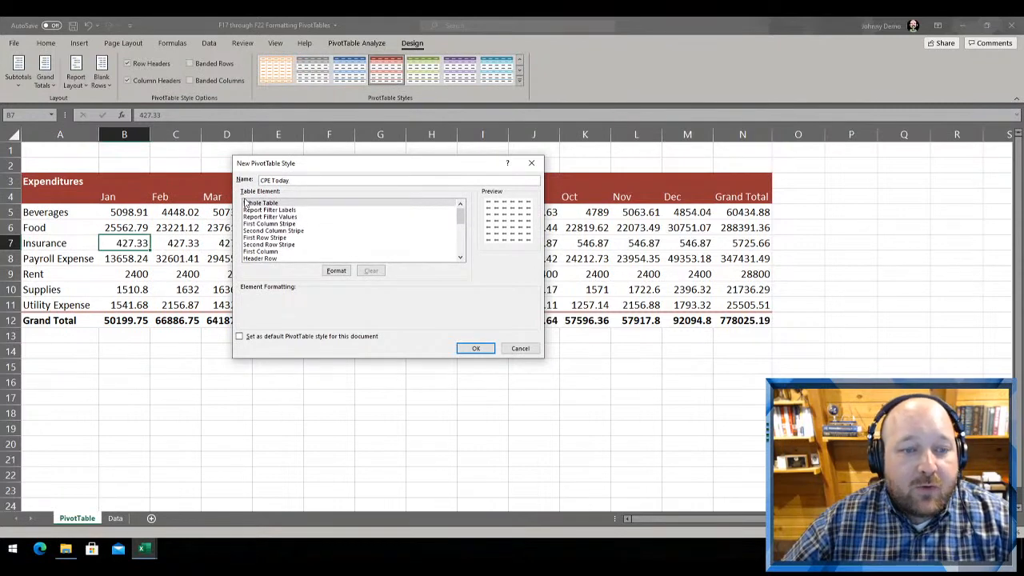
{"action": "left_click", "coordinate": [333, 274]}
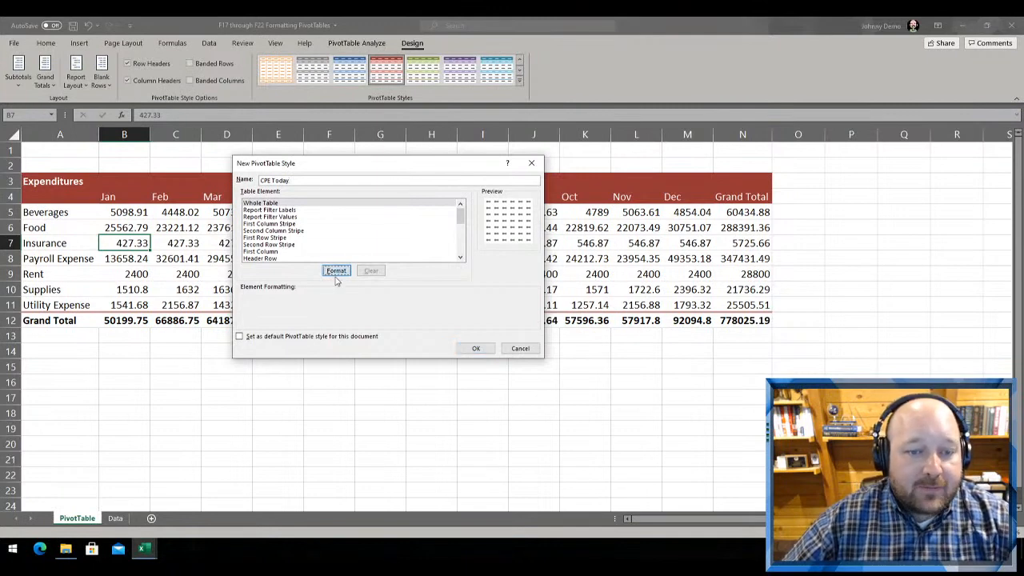
{"action": "left_click_drag", "start_coordinate": [468, 142], "coordinate": [355, 126]}
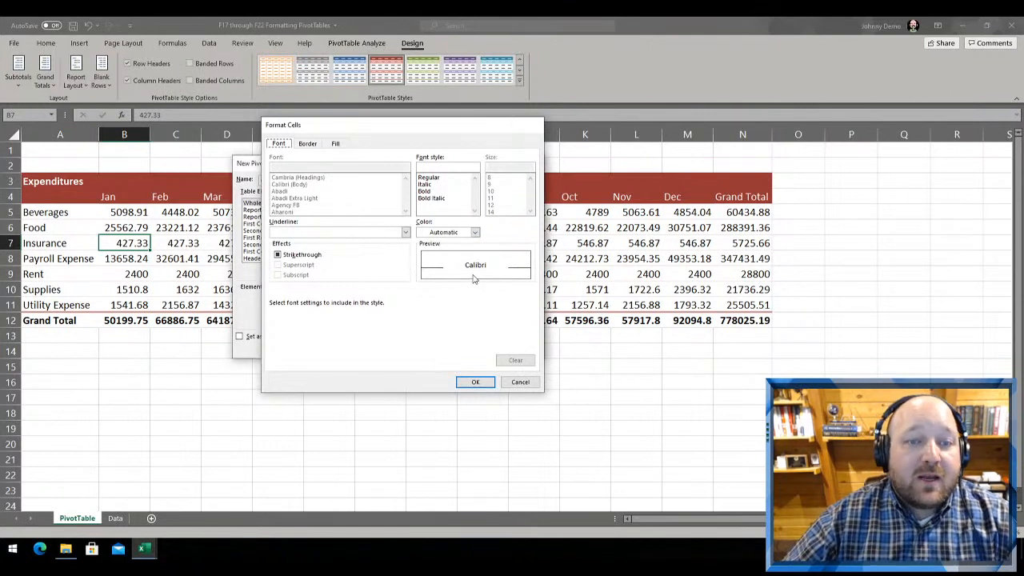
{"action": "key", "text": "Escape"}
{"action": "left_click", "coordinate": [522, 347]}
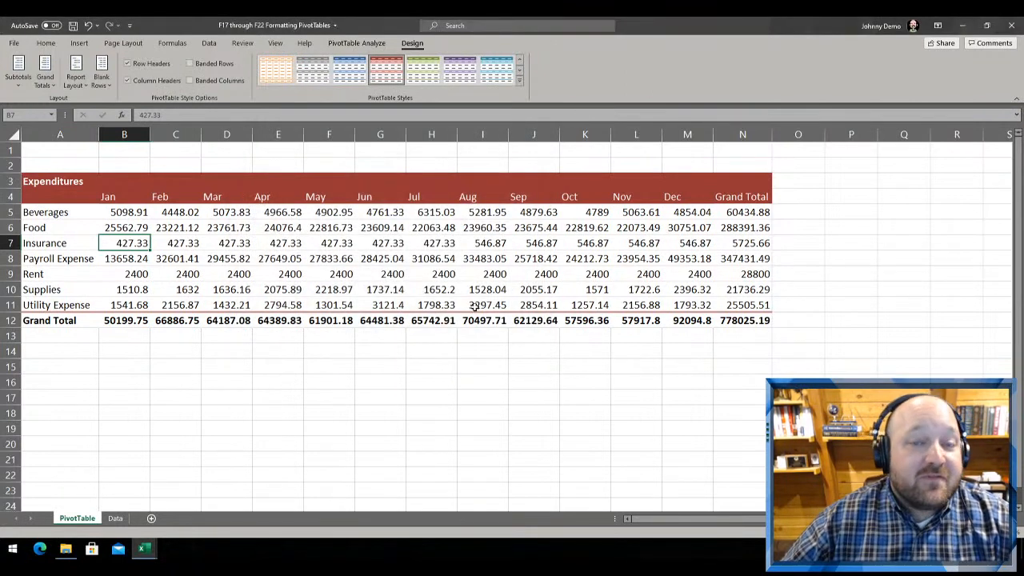
Duplicate the blue Pivot Style Medium 9 style and name the copy CPE Today
{"action": "left_click", "coordinate": [520, 83]}
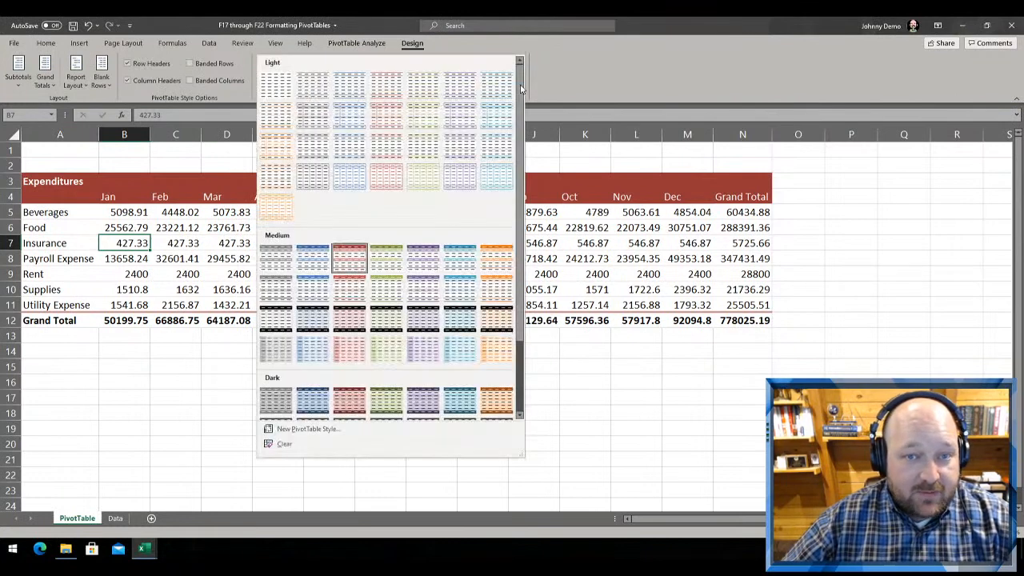
{"action": "right_click", "coordinate": [322, 260]}
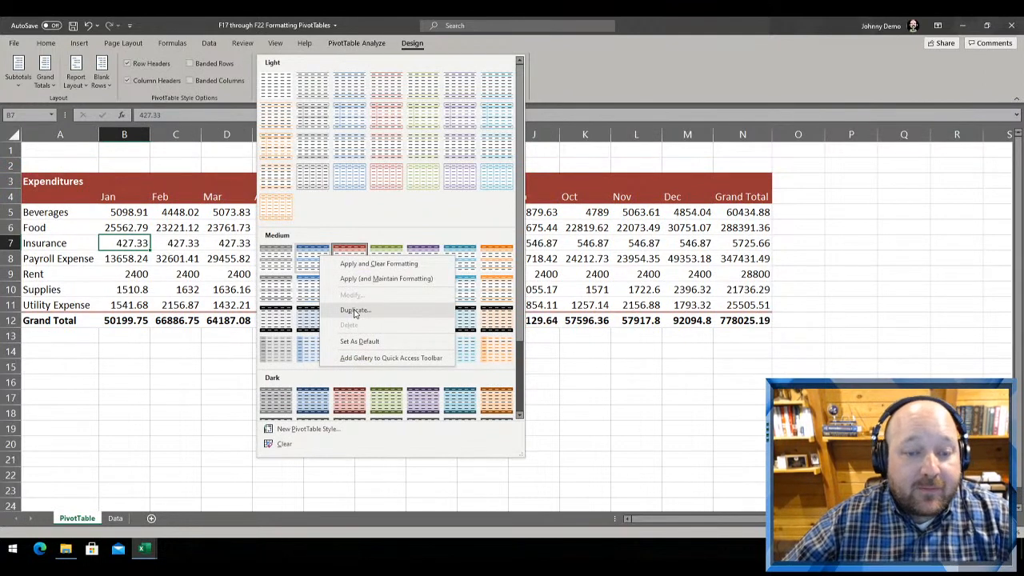
{"action": "key", "text": "Escape"}
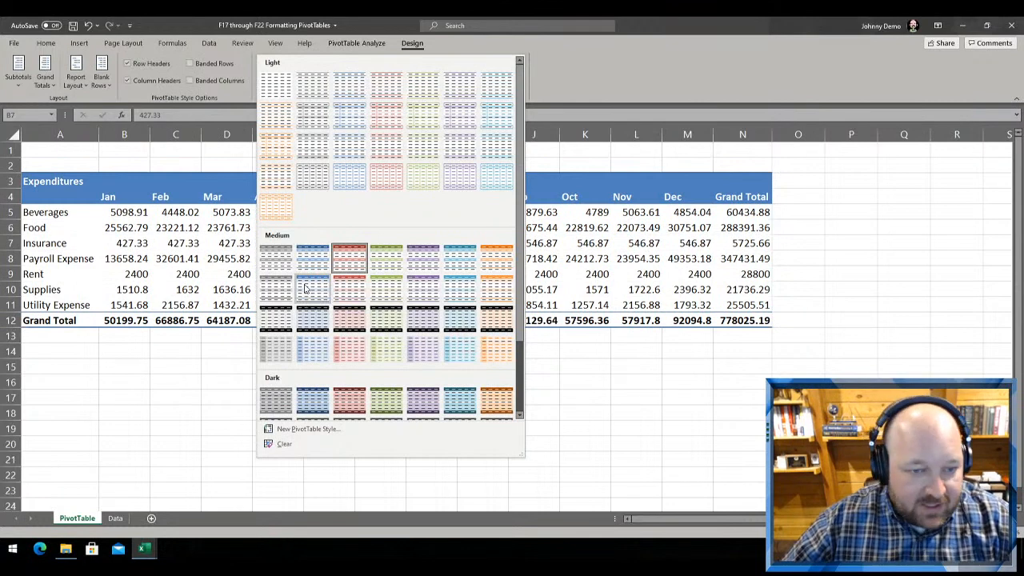
{"action": "right_click", "coordinate": [304, 289]}
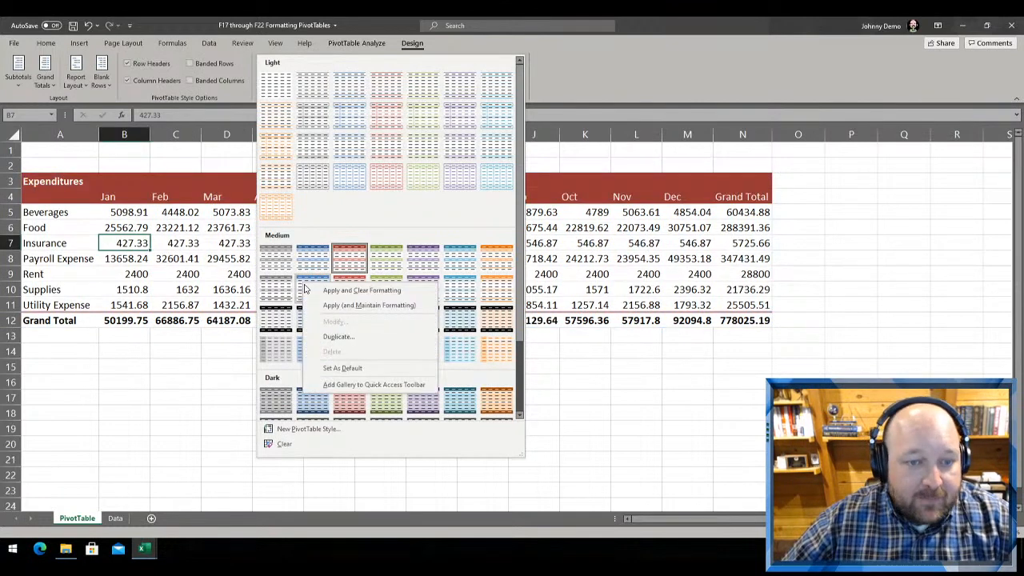
{"action": "left_click", "coordinate": [332, 338]}
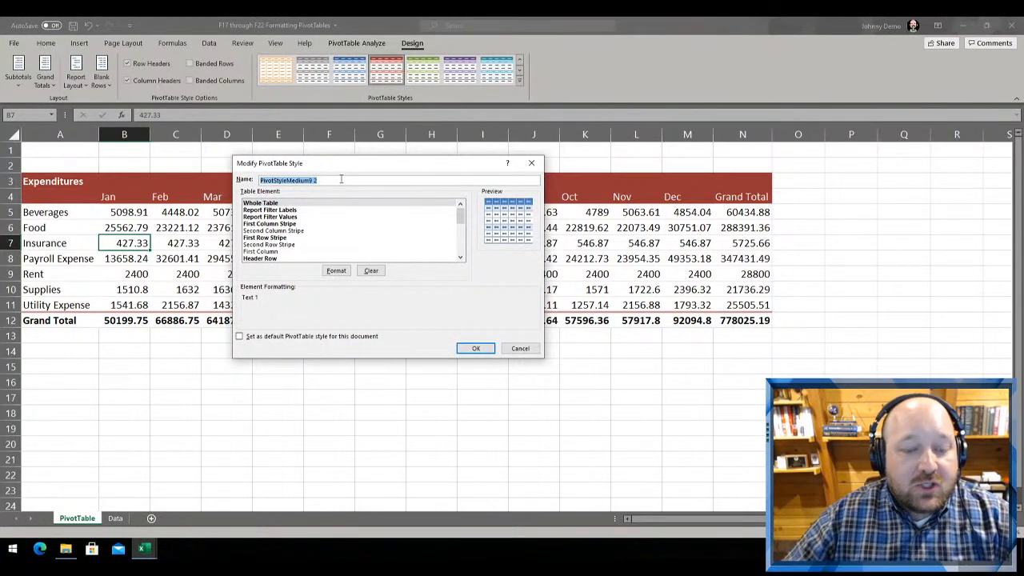
{"action": "type", "text": "CF"}
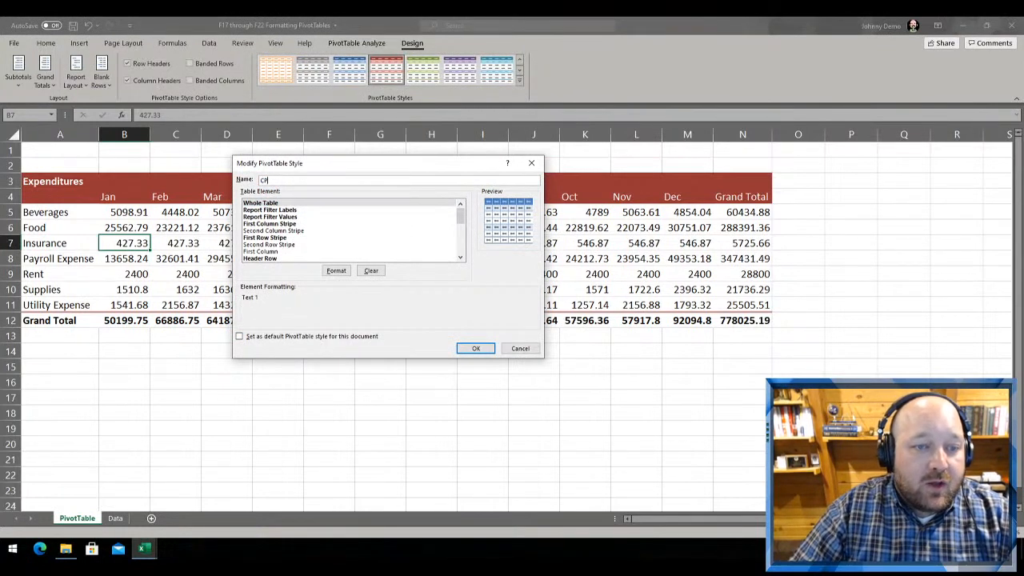
{"action": "type", "text": "E Today"}
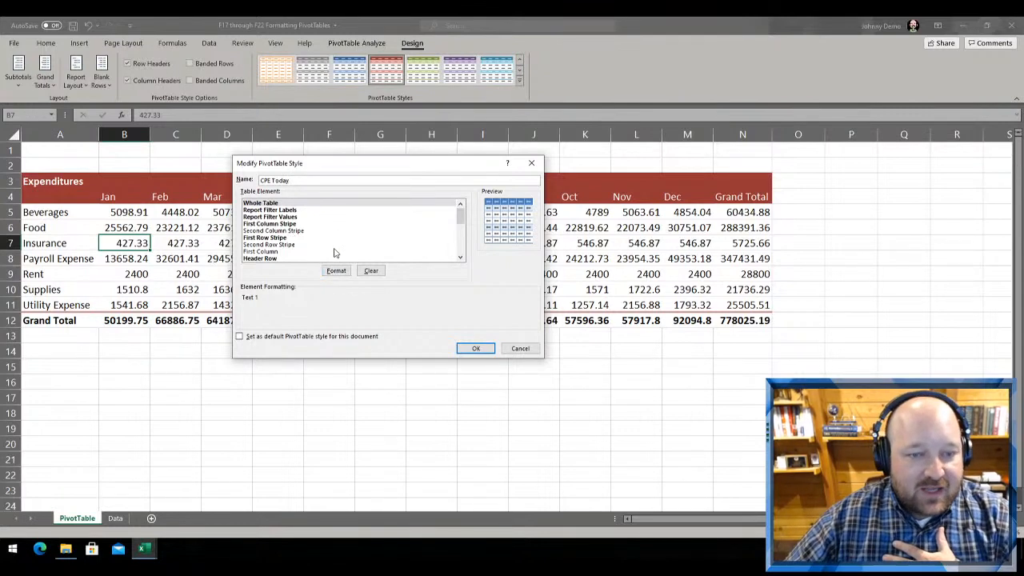
Review the font, border and fill settings of the Whole Table element in the CPE Today style
{"action": "left_click", "coordinate": [249, 204]}
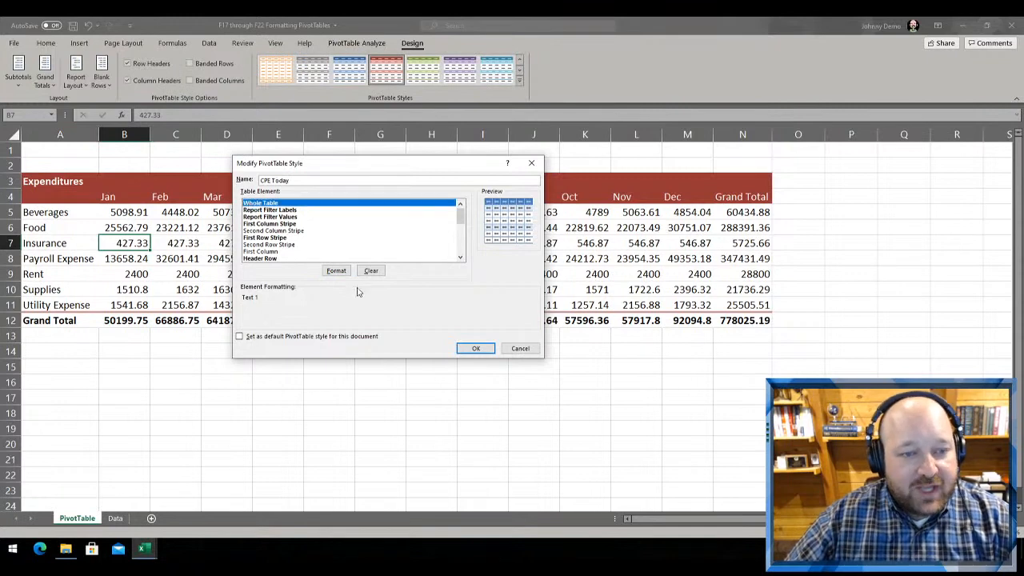
{"action": "left_click", "coordinate": [336, 270]}
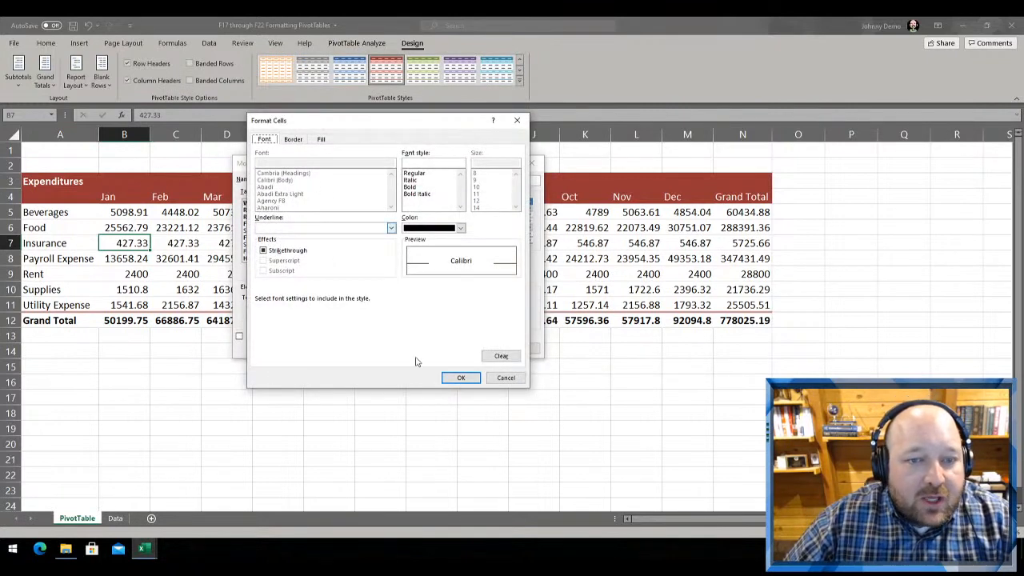
{"action": "left_click", "coordinate": [460, 378]}
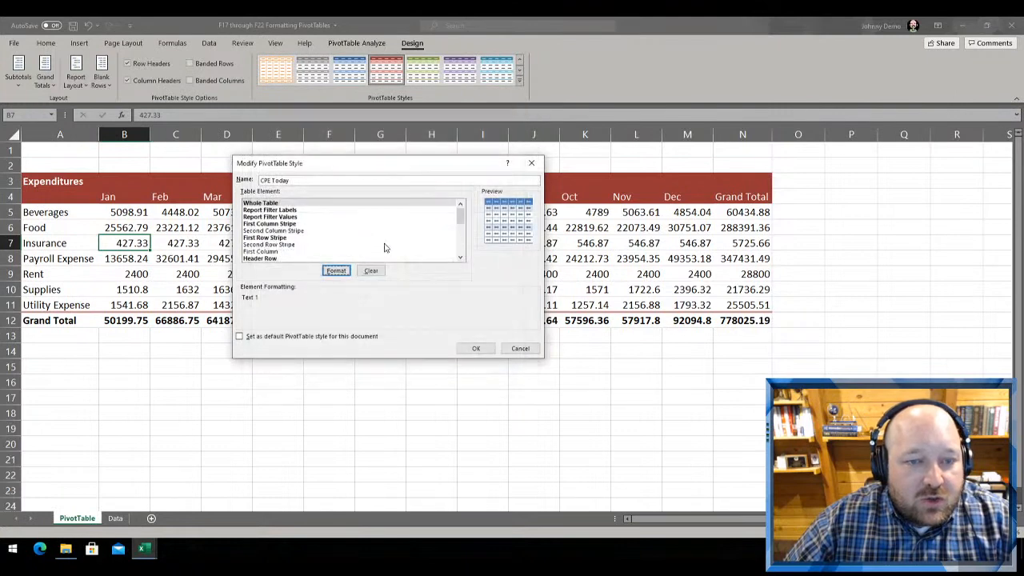
{"action": "left_click", "coordinate": [264, 210]}
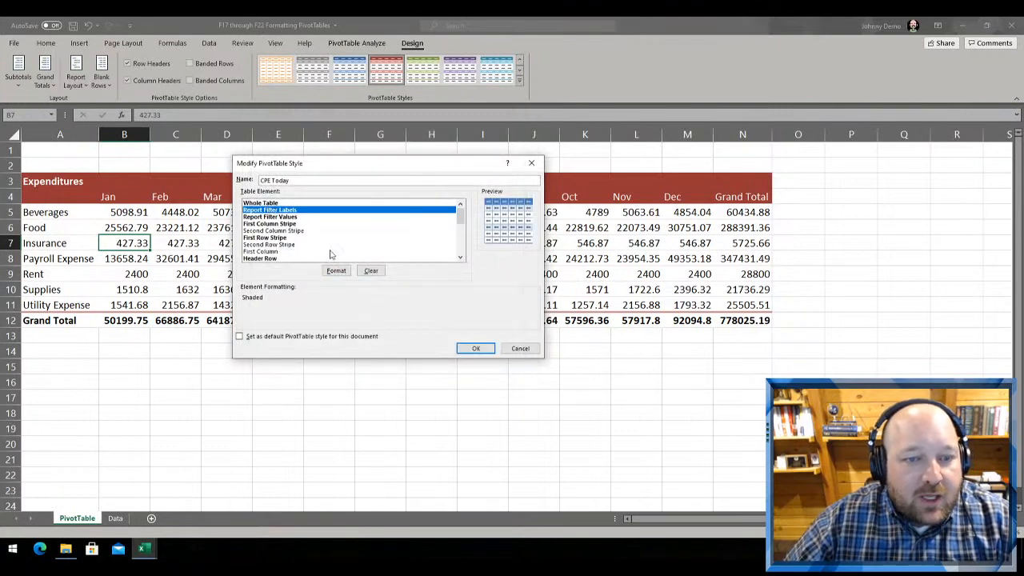
{"action": "left_click", "coordinate": [284, 204]}
{"action": "left_click", "coordinate": [333, 271]}
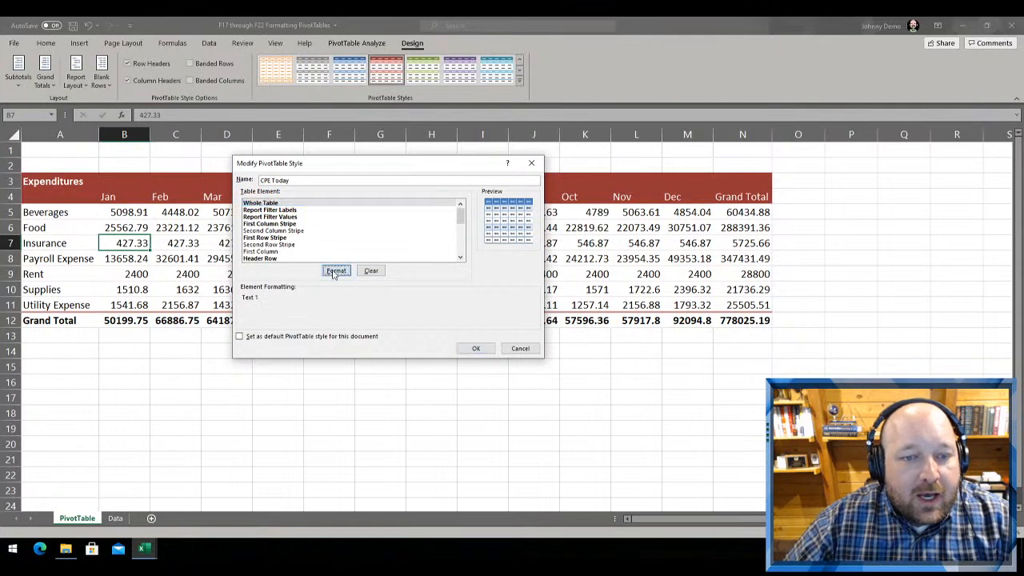
{"action": "left_click", "coordinate": [290, 139]}
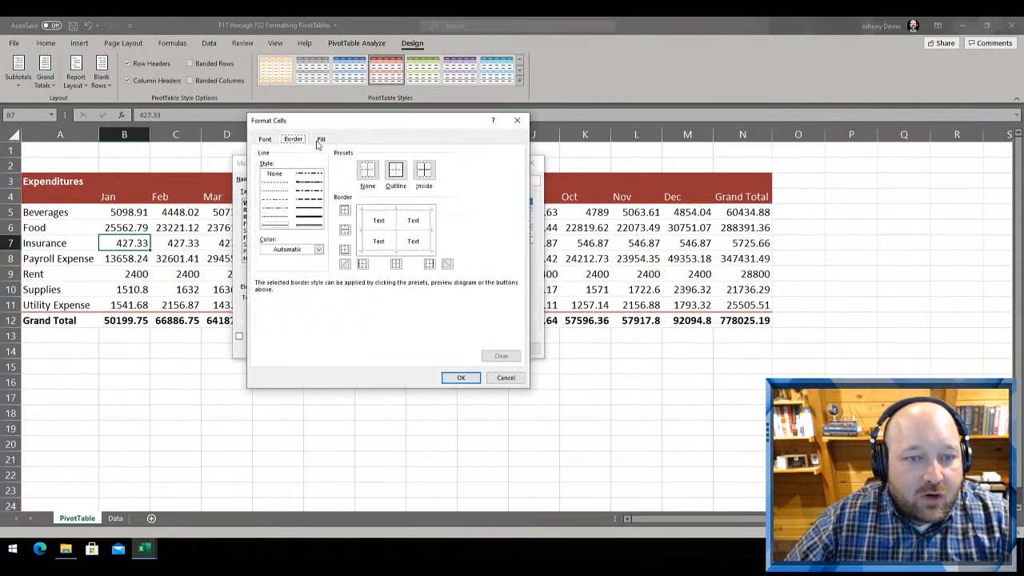
{"action": "left_click", "coordinate": [320, 139]}
{"action": "key", "text": "Escape"}
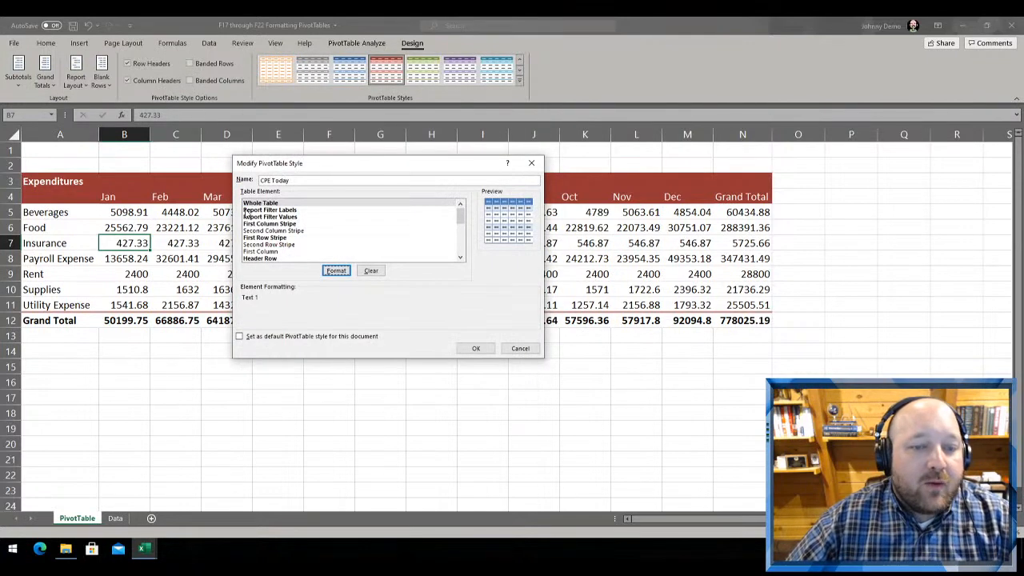
Check the format settings of the Report Filter Labels element and the formatting of the Report Filter Values element
{"action": "left_click", "coordinate": [284, 210]}
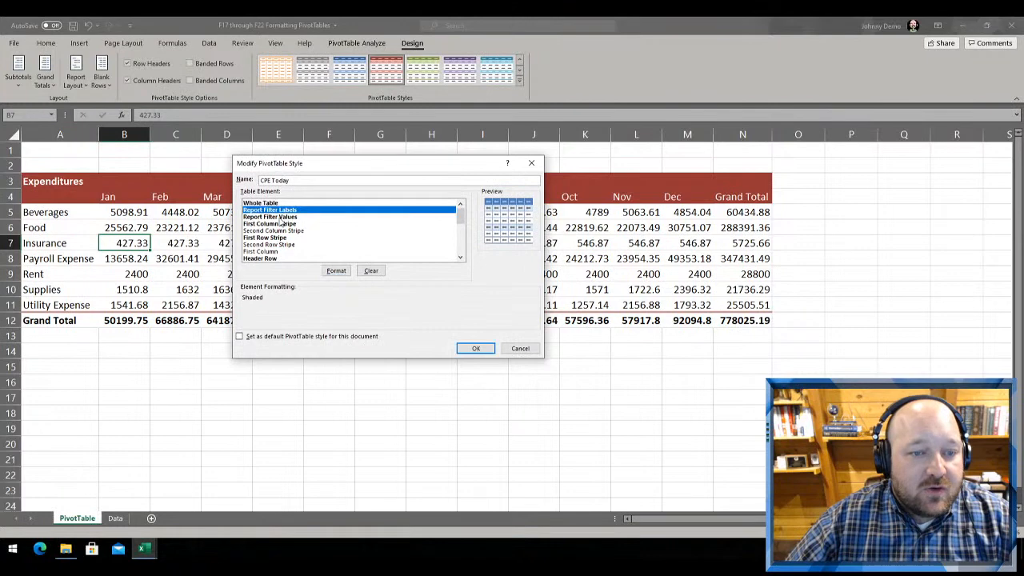
{"action": "left_click", "coordinate": [332, 271]}
{"action": "left_click", "coordinate": [272, 141]}
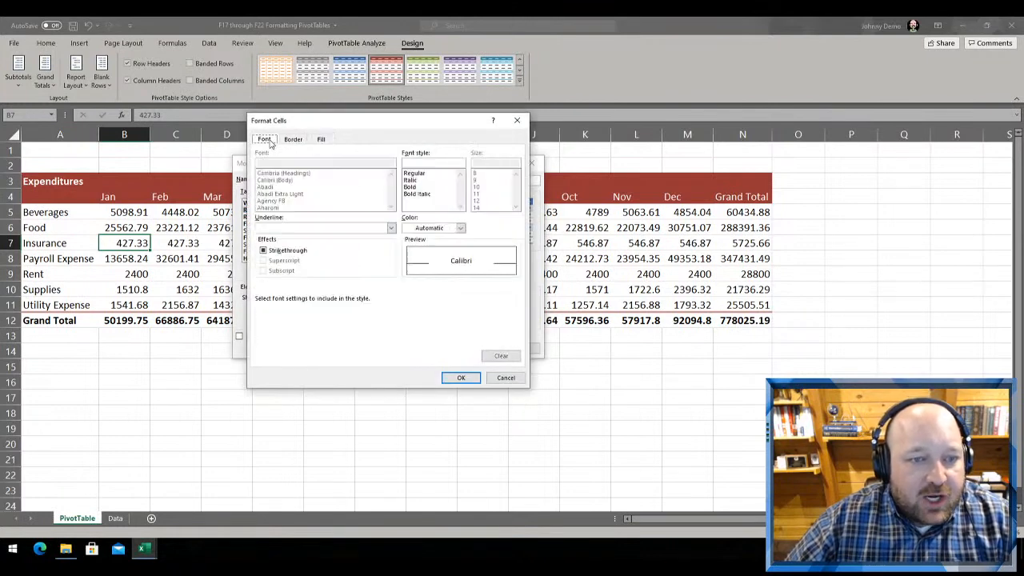
{"action": "key", "text": "Escape"}
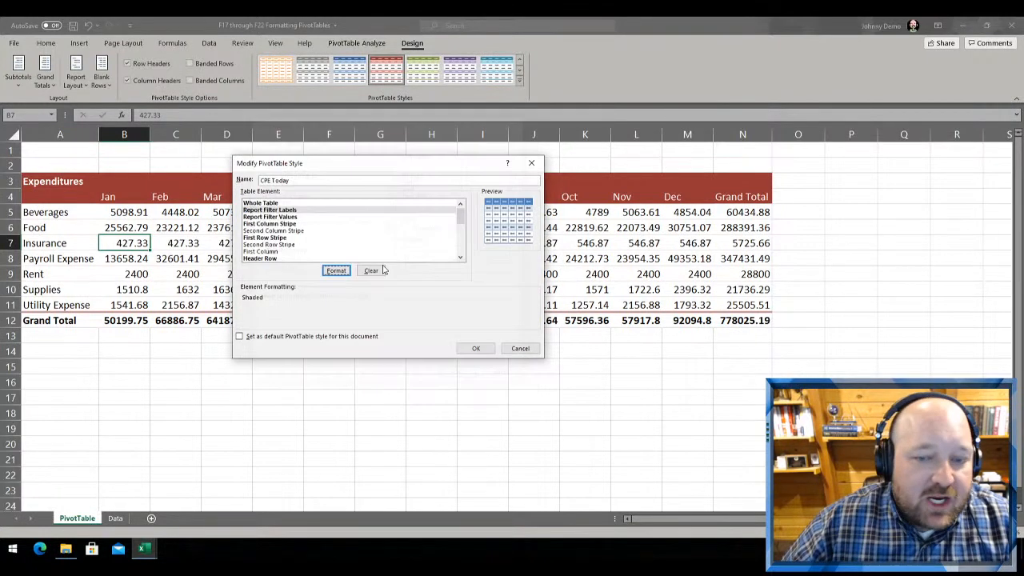
{"action": "left_click", "coordinate": [276, 217]}
{"action": "left_click", "coordinate": [333, 270]}
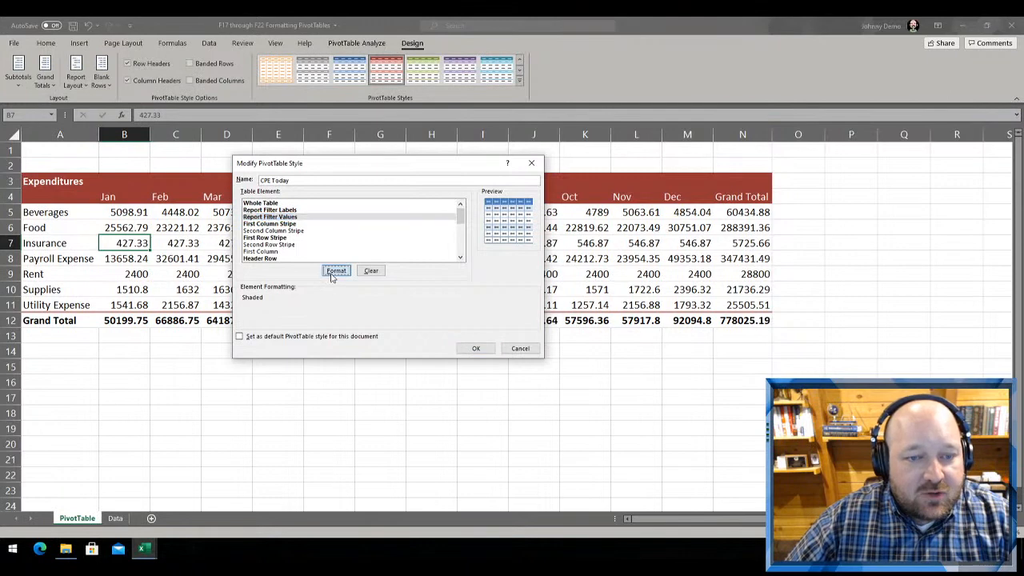
{"action": "left_click", "coordinate": [274, 204]}
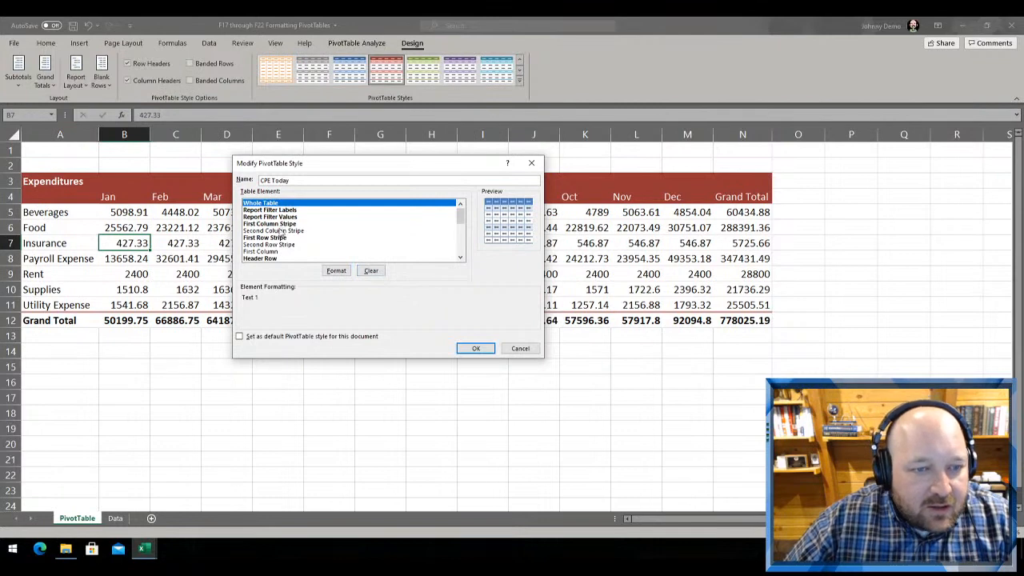
Clear all formatting from the Header Row element and save the CPE Today style
{"action": "left_click", "coordinate": [280, 230]}
{"action": "scroll", "coordinate": [292, 255], "scroll_direction": "down", "scroll_amount": 1}
{"action": "left_click", "coordinate": [268, 232]}
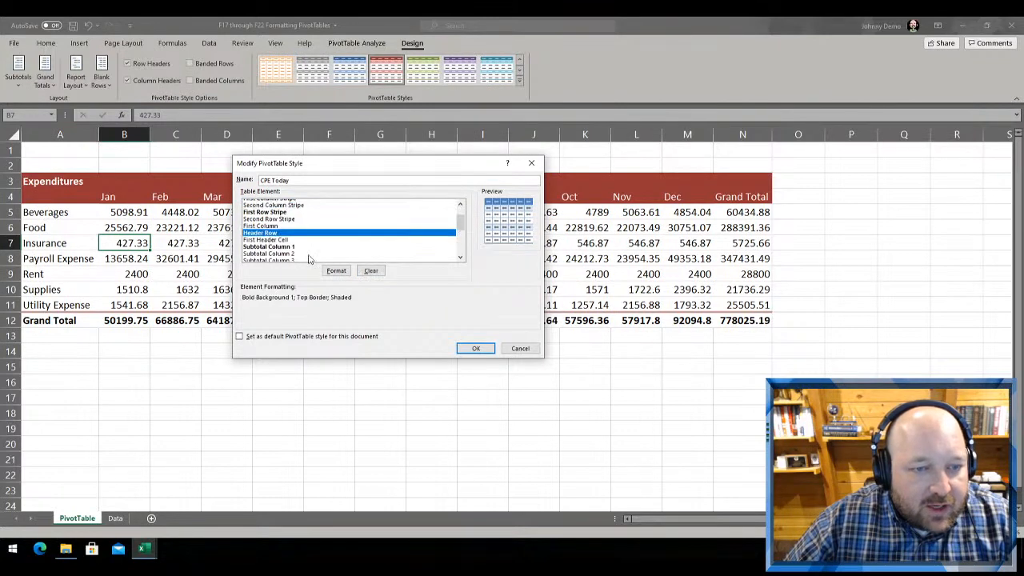
{"action": "left_click", "coordinate": [336, 271]}
{"action": "key", "text": "Escape"}
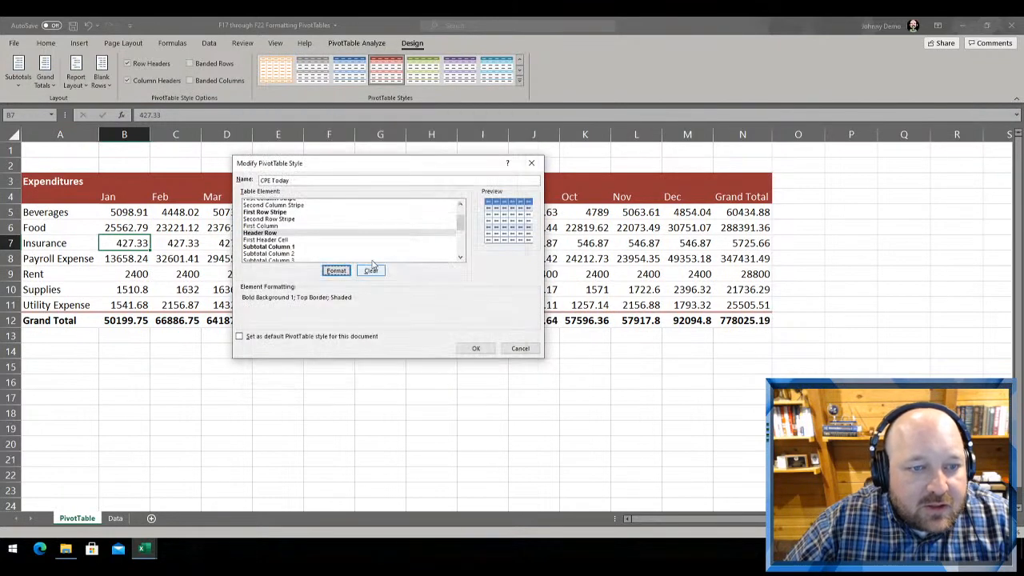
{"action": "left_click", "coordinate": [336, 270]}
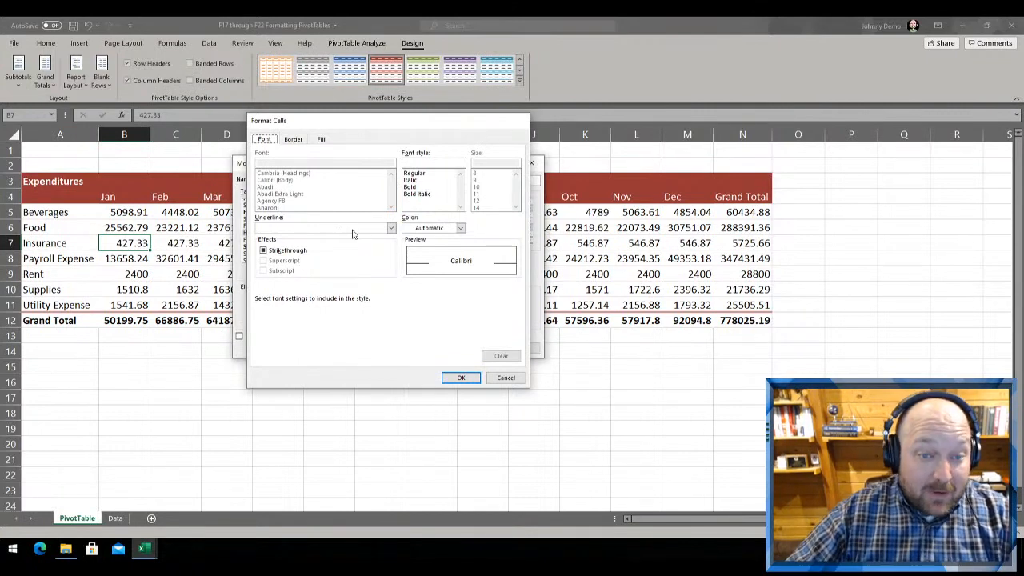
{"action": "key", "text": "Escape"}
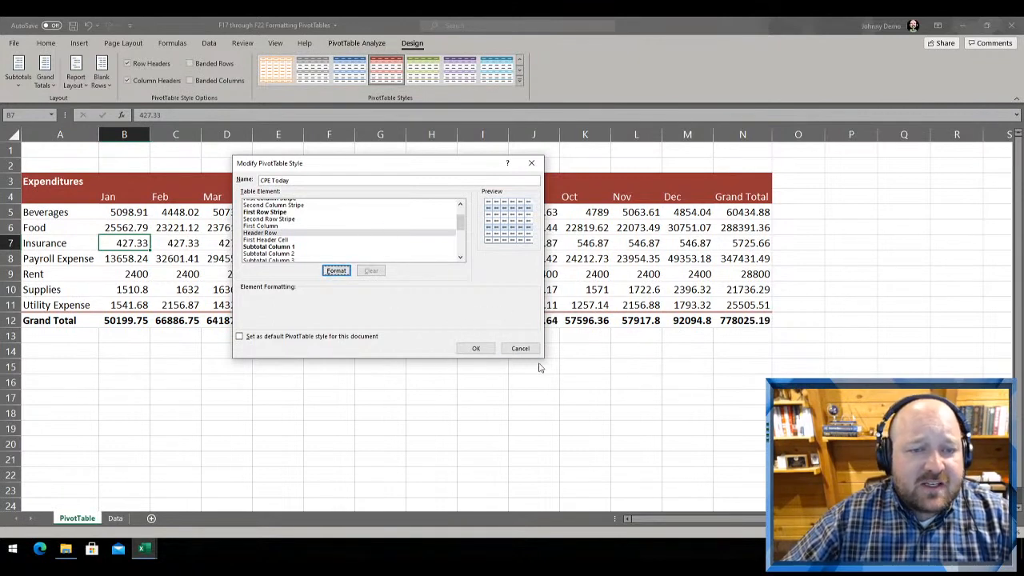
{"action": "left_click", "coordinate": [475, 348]}
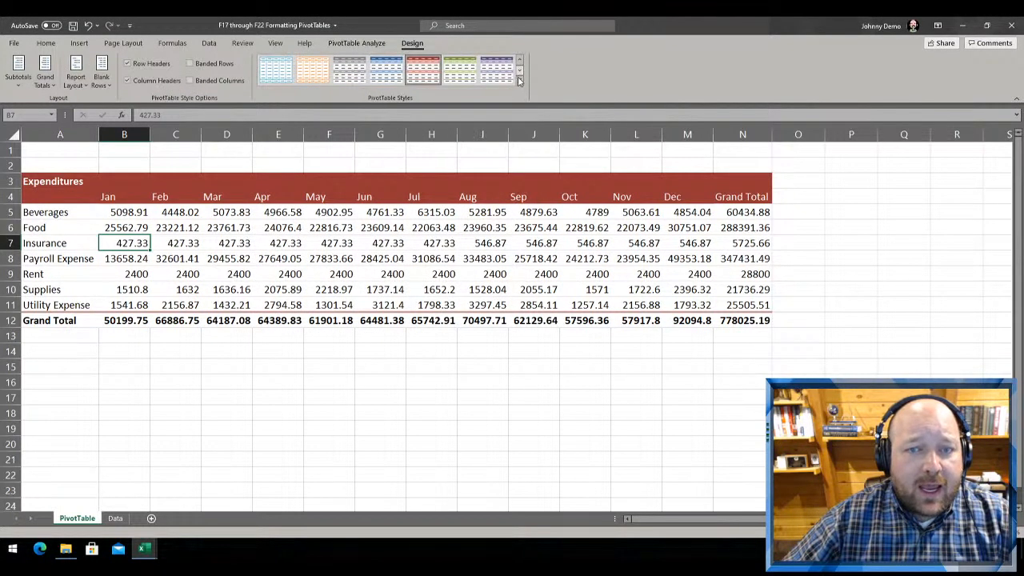
Preview the custom CPE Today style on the Expenditures PivotTable without applying it
{"action": "left_click", "coordinate": [519, 79]}
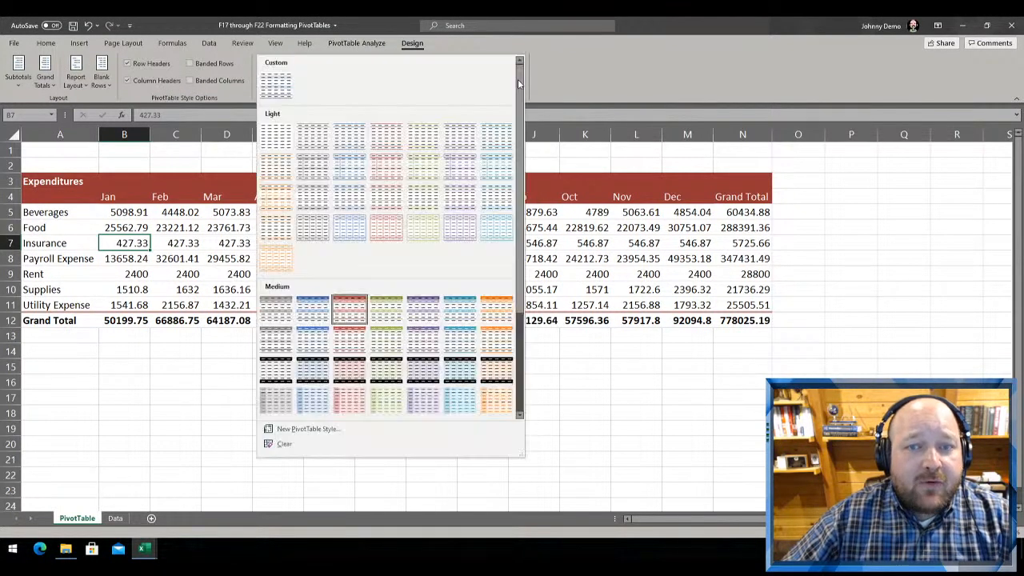
{"action": "left_click", "coordinate": [285, 78]}
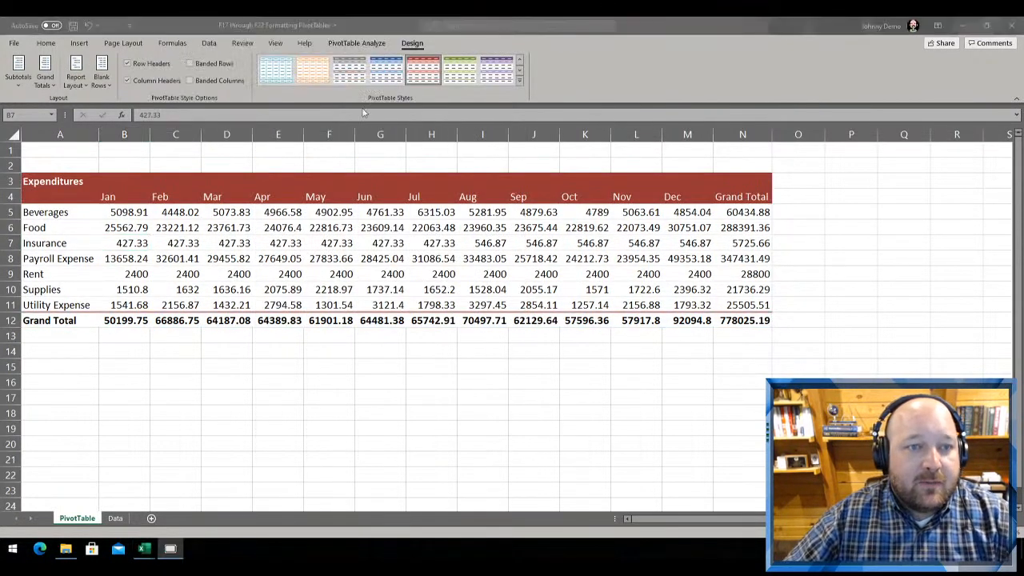
{"action": "left_click", "coordinate": [518, 80]}
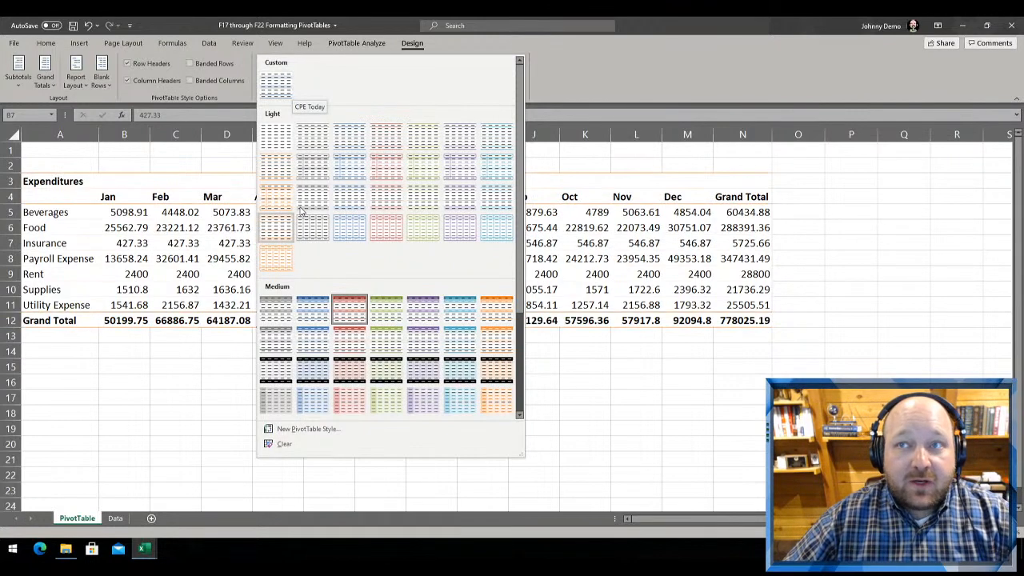
{"action": "left_click", "coordinate": [571, 93]}
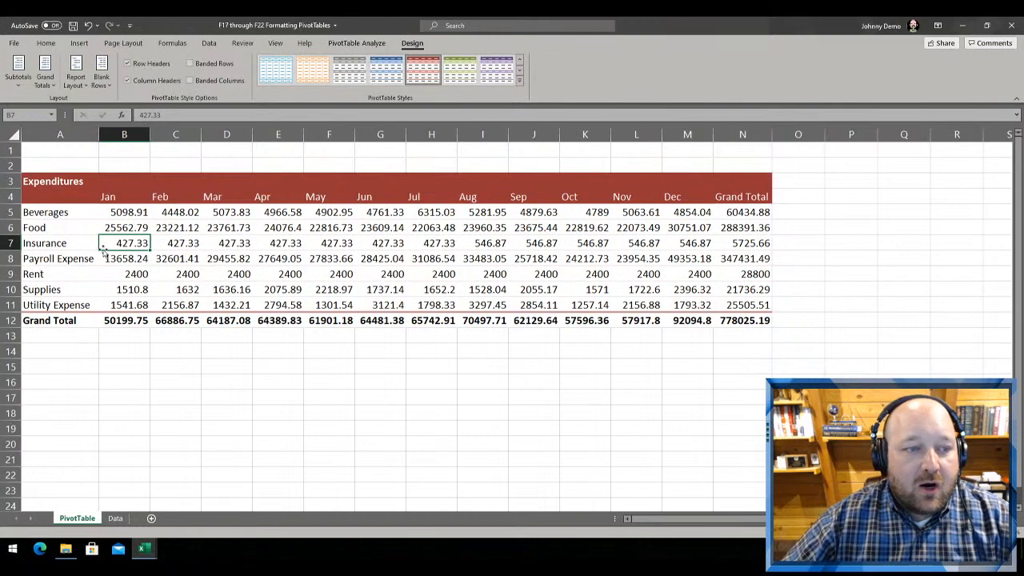
Show the PivotTable field list and widen its pane toward the Expenditures PivotTable
{"action": "left_click", "coordinate": [356, 42]}
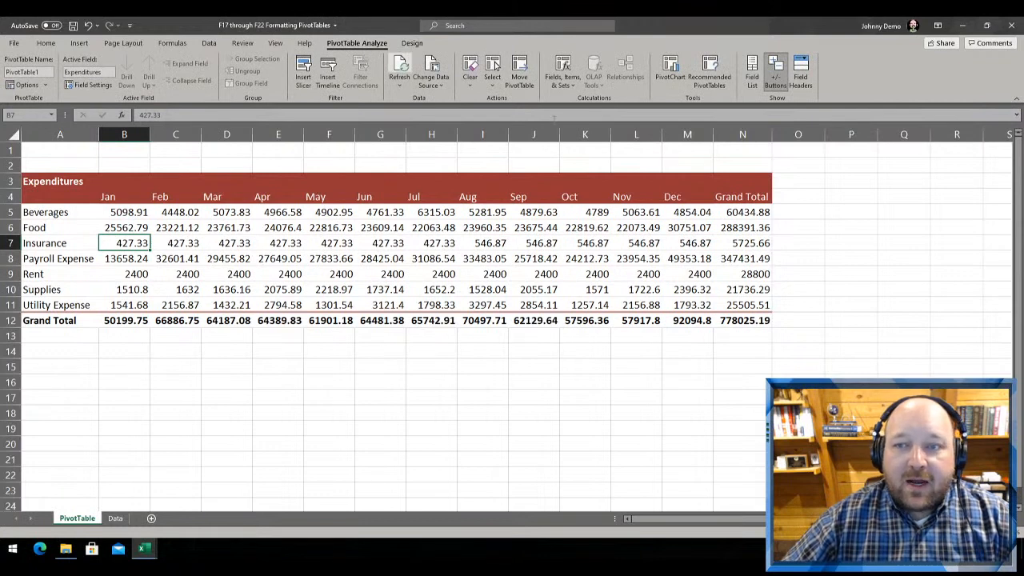
{"action": "left_click", "coordinate": [752, 74]}
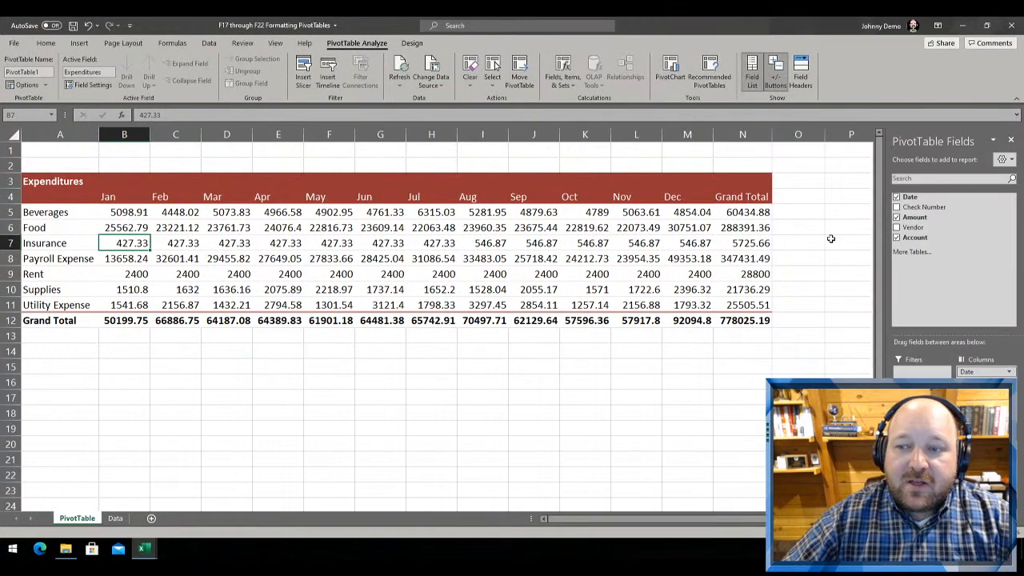
{"action": "left_click_drag", "start_coordinate": [885, 229], "coordinate": [810, 224]}
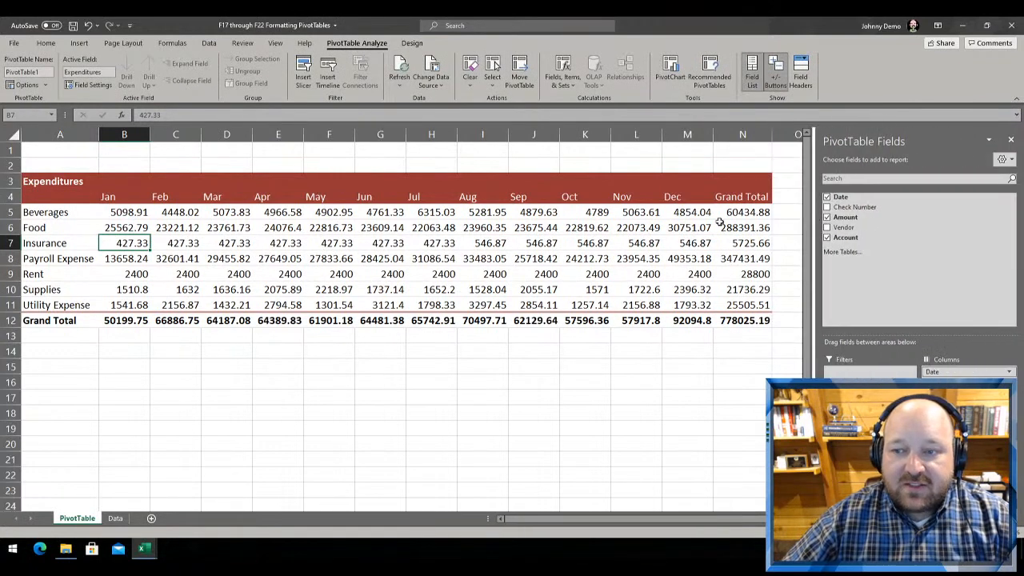
{"action": "left_click", "coordinate": [564, 227]}
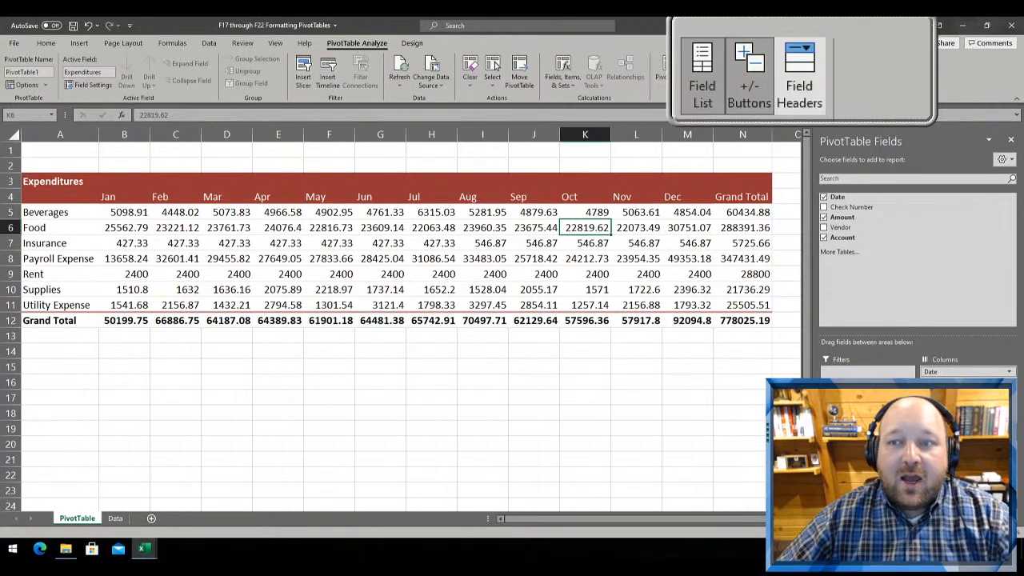
Toggle the PivotTable's field headers off and on, leaving the headers with their filter arrows displayed
{"action": "left_click", "coordinate": [802, 72]}
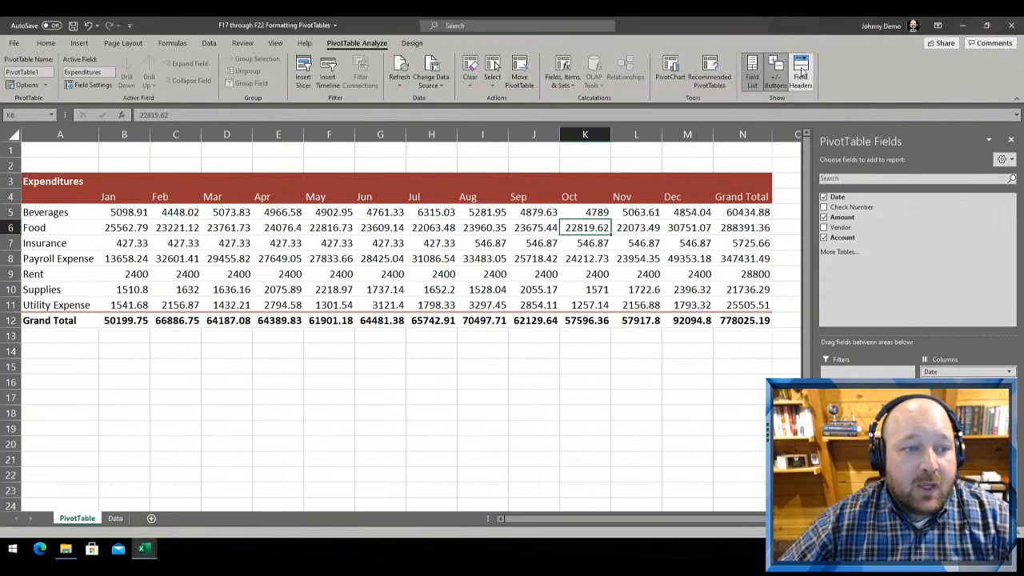
{"action": "left_click", "coordinate": [802, 72]}
{"action": "left_click", "coordinate": [802, 72]}
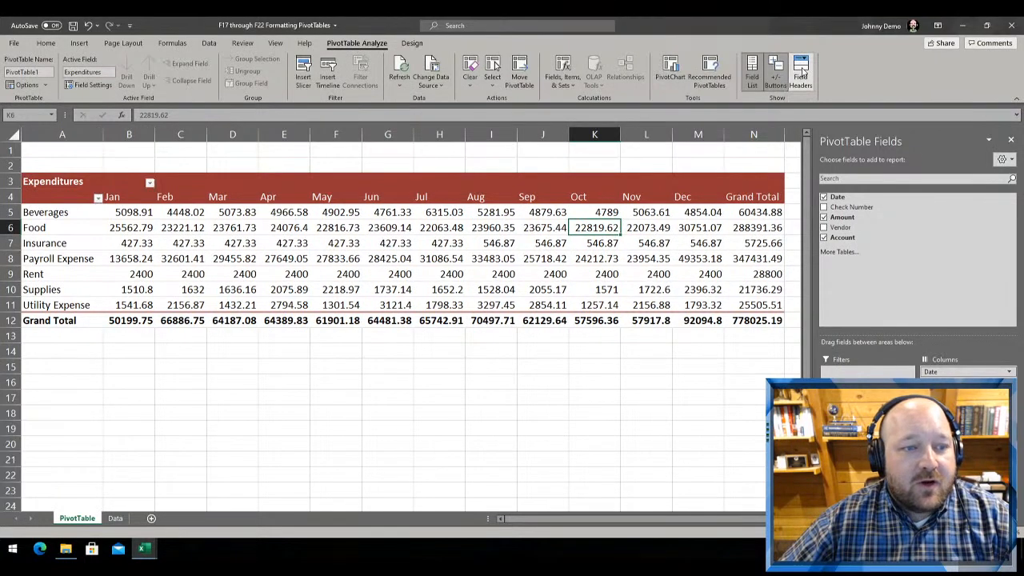
{"action": "left_click", "coordinate": [802, 72]}
{"action": "left_click", "coordinate": [802, 72]}
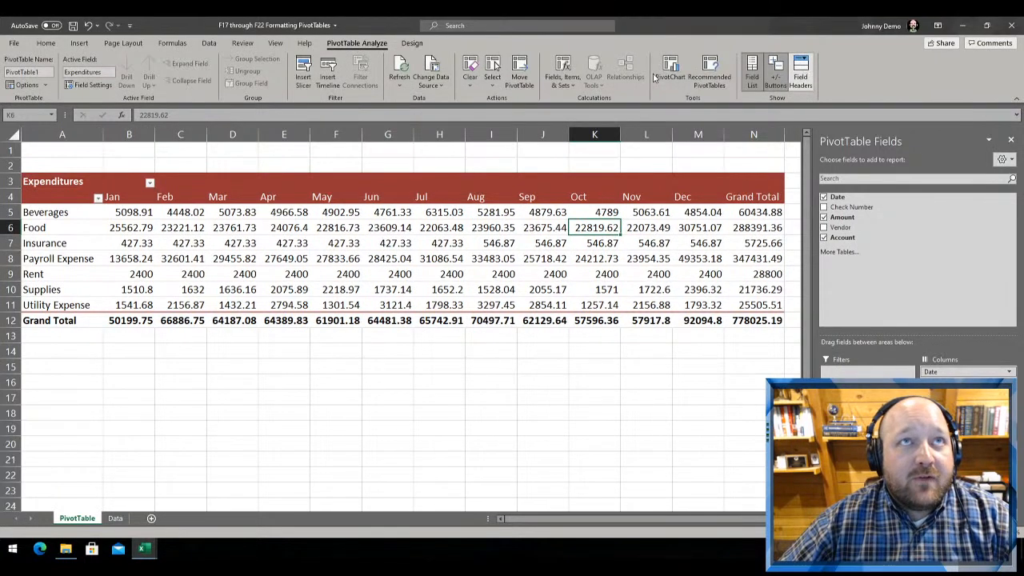
Examine the sorting and filtering options of the Date column header, keeping all months included
{"action": "left_click", "coordinate": [148, 182]}
{"action": "left_click", "coordinate": [149, 182]}
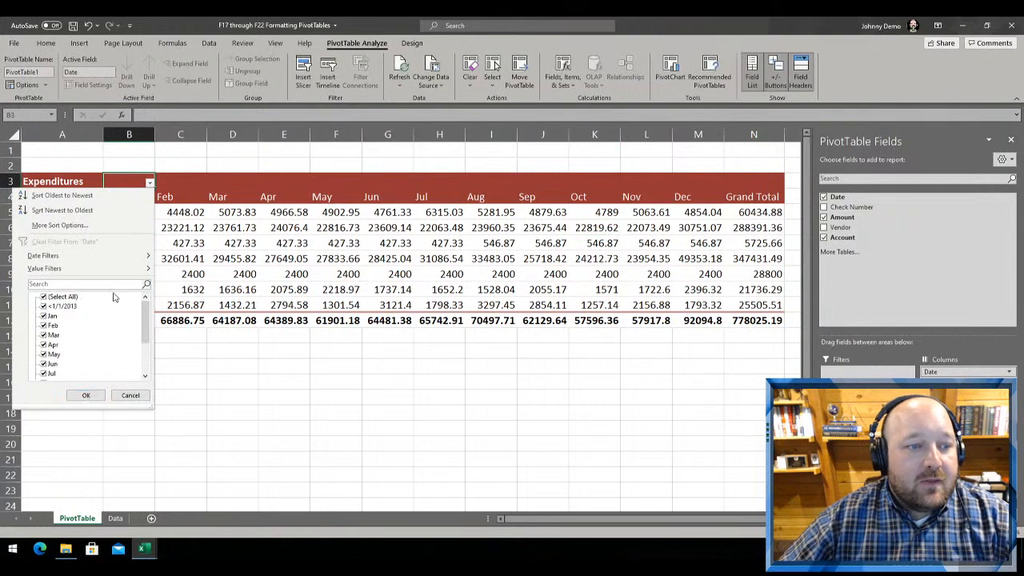
{"action": "left_click", "coordinate": [86, 395]}
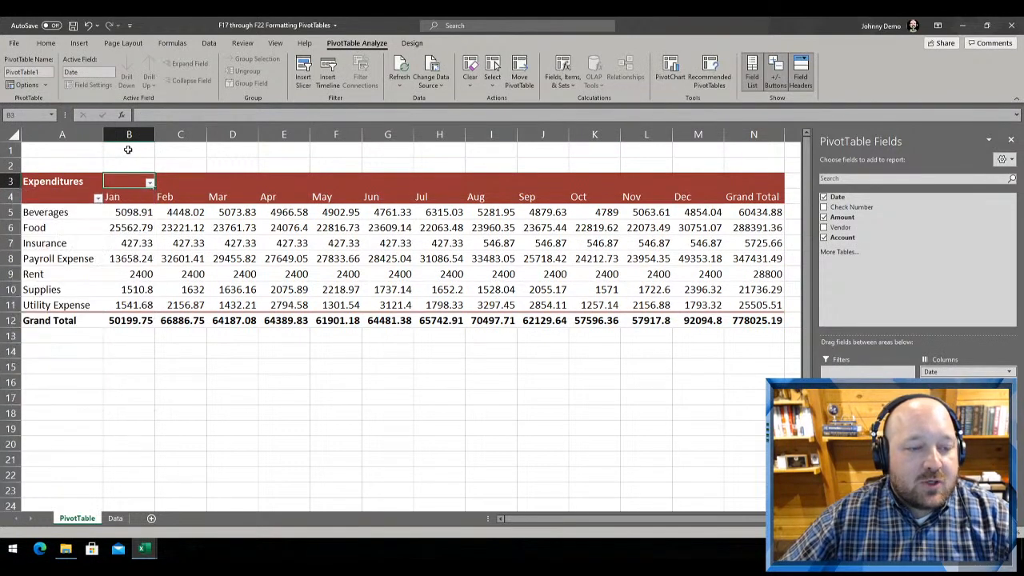
Toggle the field headers of the Expenditures PivotTable off and on again, and select the account labels from Beverages to Utility Expense
{"action": "left_click", "coordinate": [810, 82]}
{"action": "left_click", "coordinate": [810, 82]}
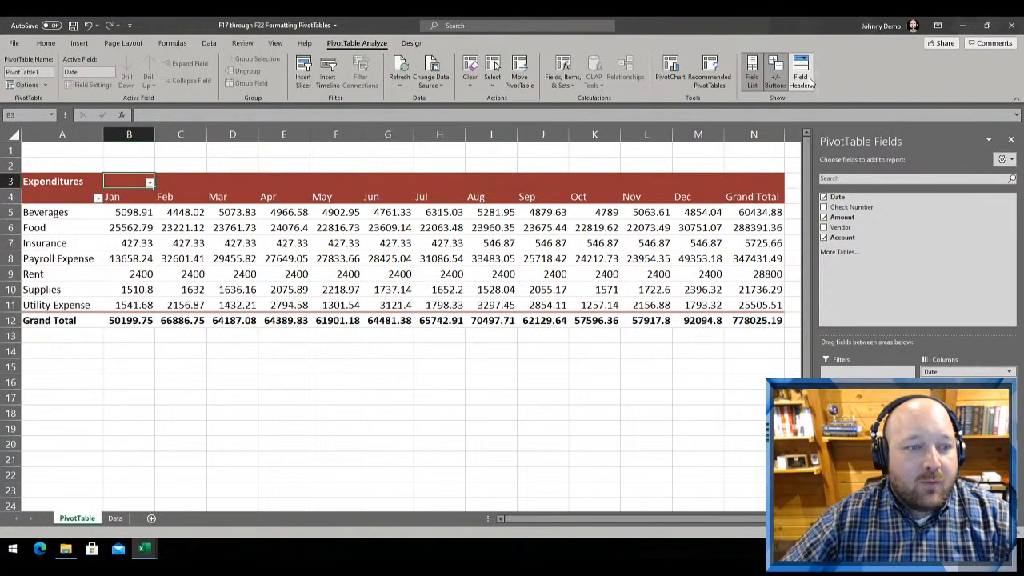
{"action": "left_click", "coordinate": [810, 83]}
{"action": "left_click", "coordinate": [810, 82]}
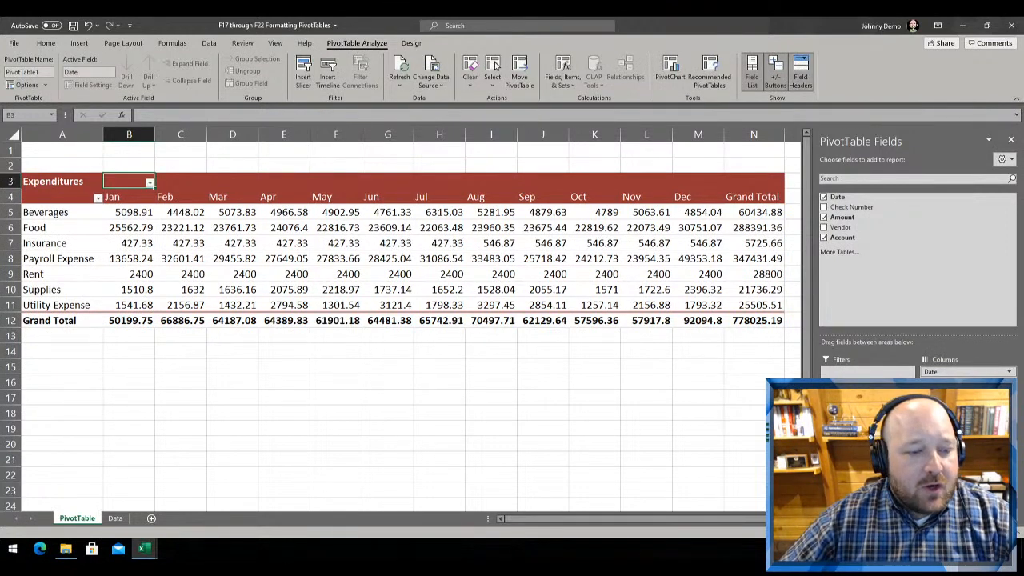
{"action": "left_click", "coordinate": [64, 307]}
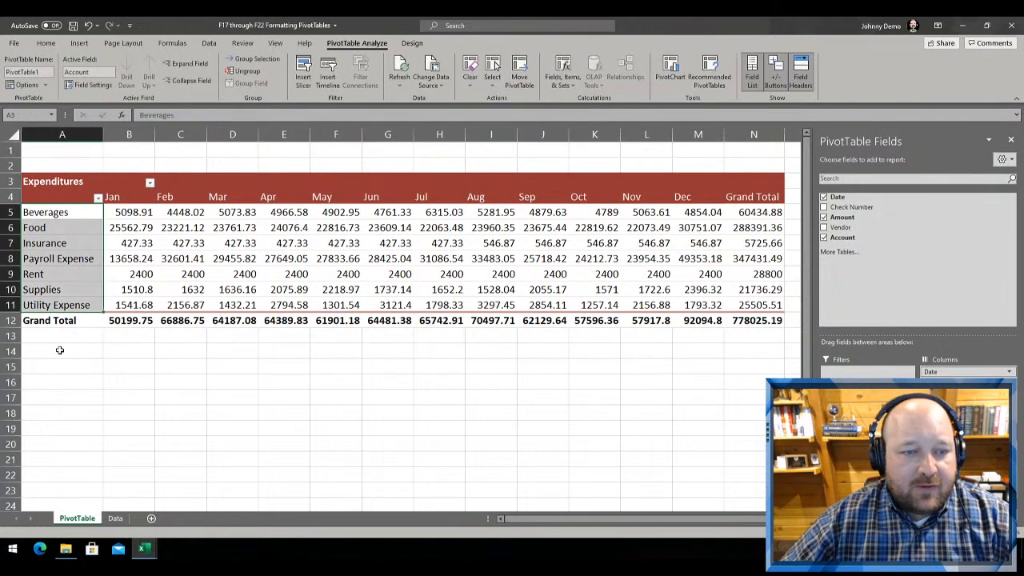
Create a PivotTable on a new worksheet from the expenditure records on the Data sheet
{"action": "left_click", "coordinate": [115, 518]}
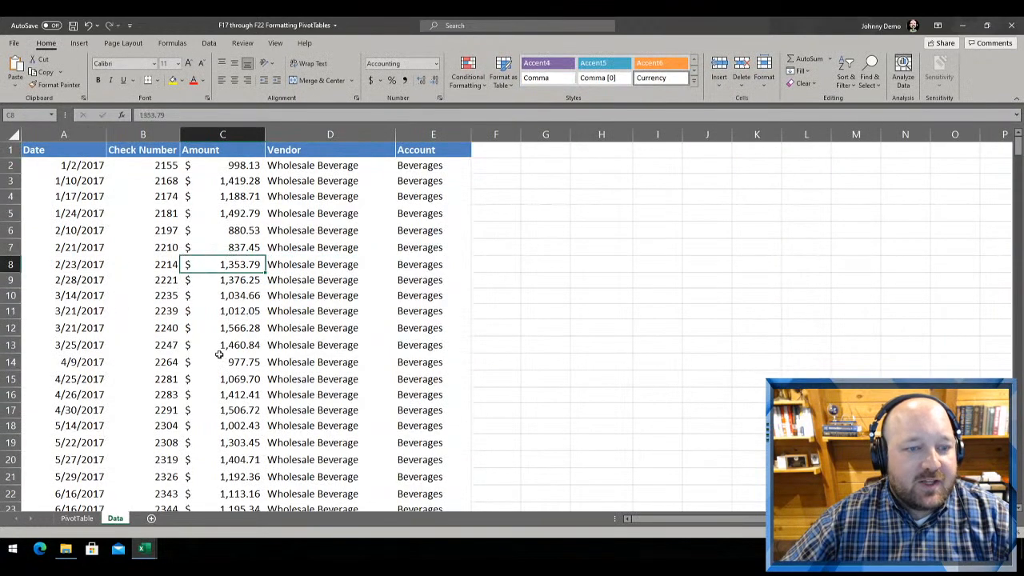
{"action": "left_click", "coordinate": [142, 231]}
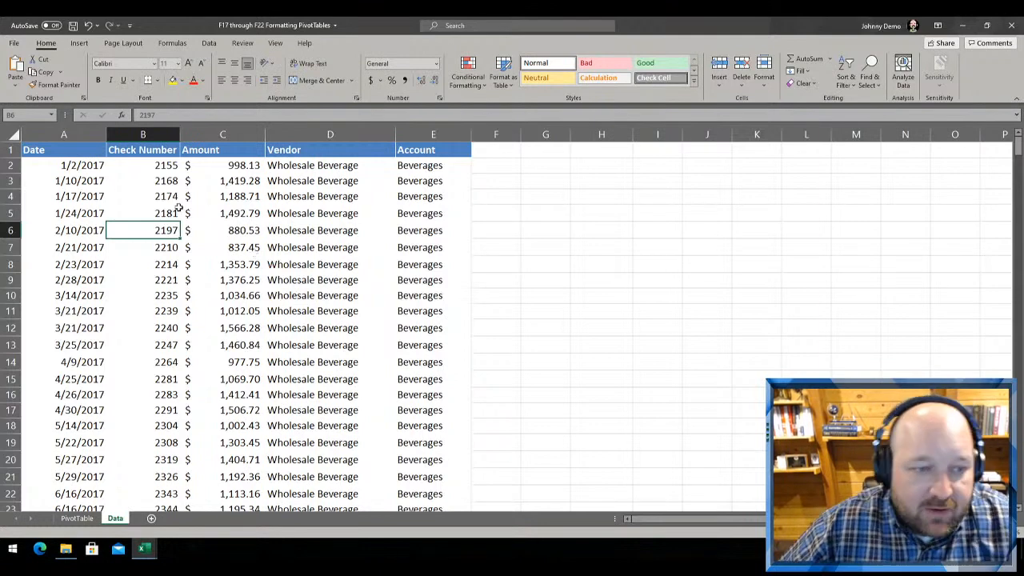
{"action": "left_click", "coordinate": [144, 197]}
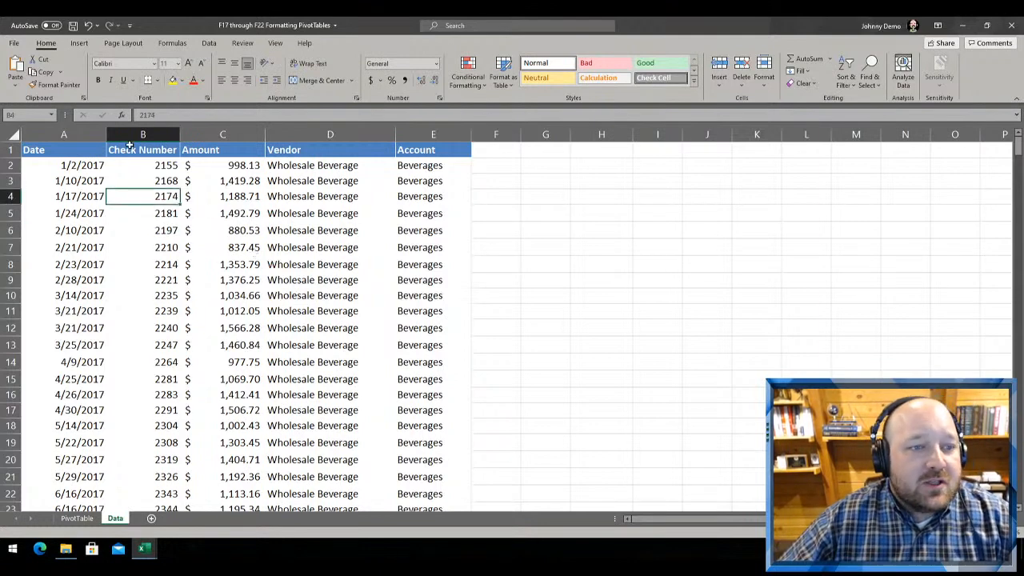
{"action": "left_click", "coordinate": [80, 44]}
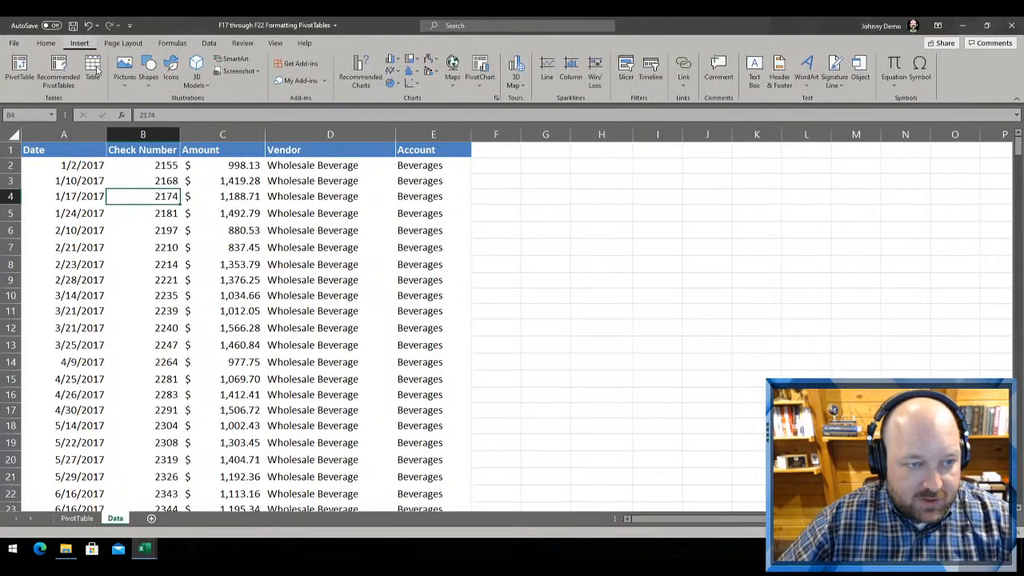
{"action": "left_click", "coordinate": [16, 71]}
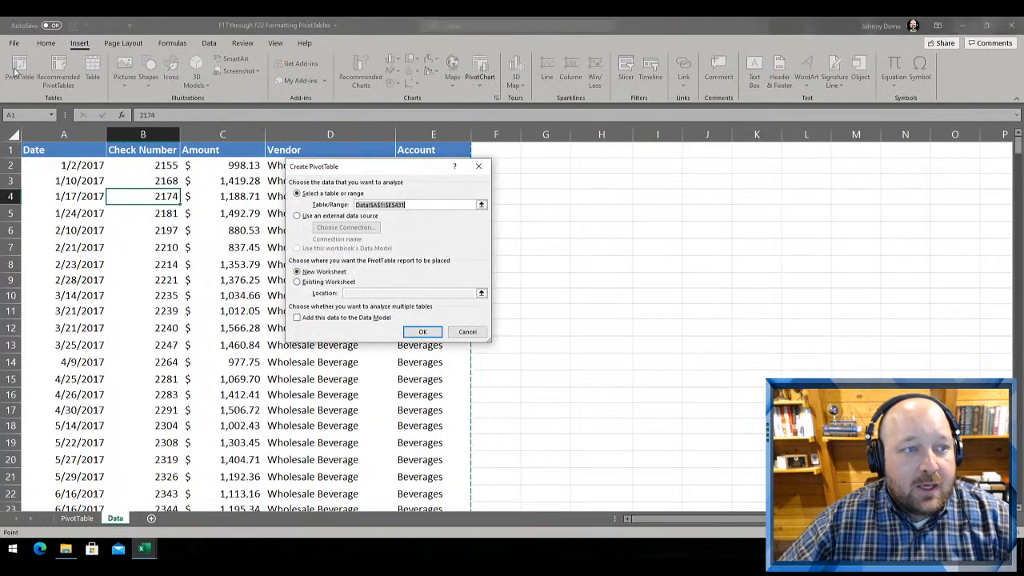
{"action": "left_click", "coordinate": [418, 335]}
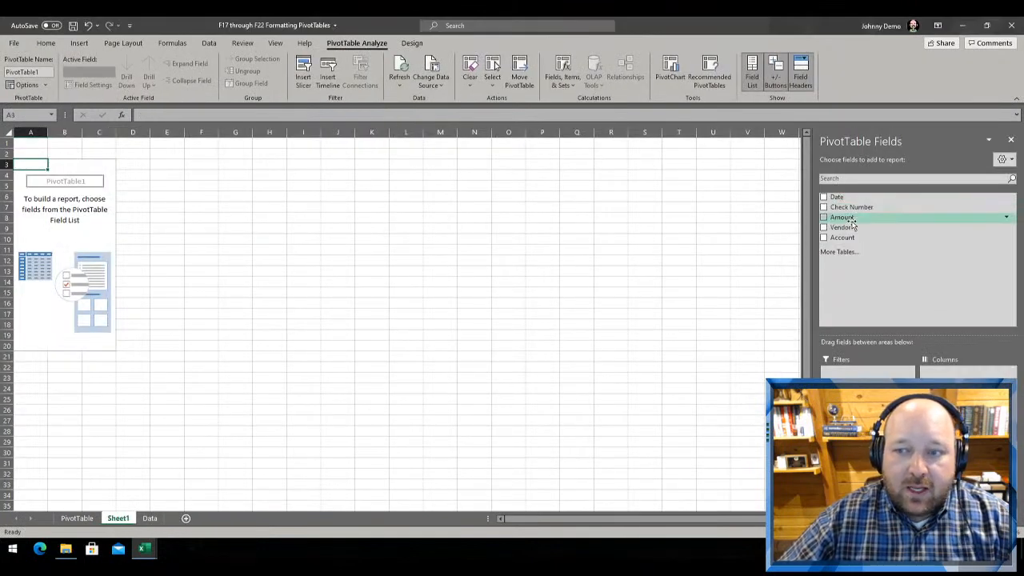
Build the new PivotTable with Amount as values, Vendor and Account as rows, and Date as columns
{"action": "left_click", "coordinate": [824, 217]}
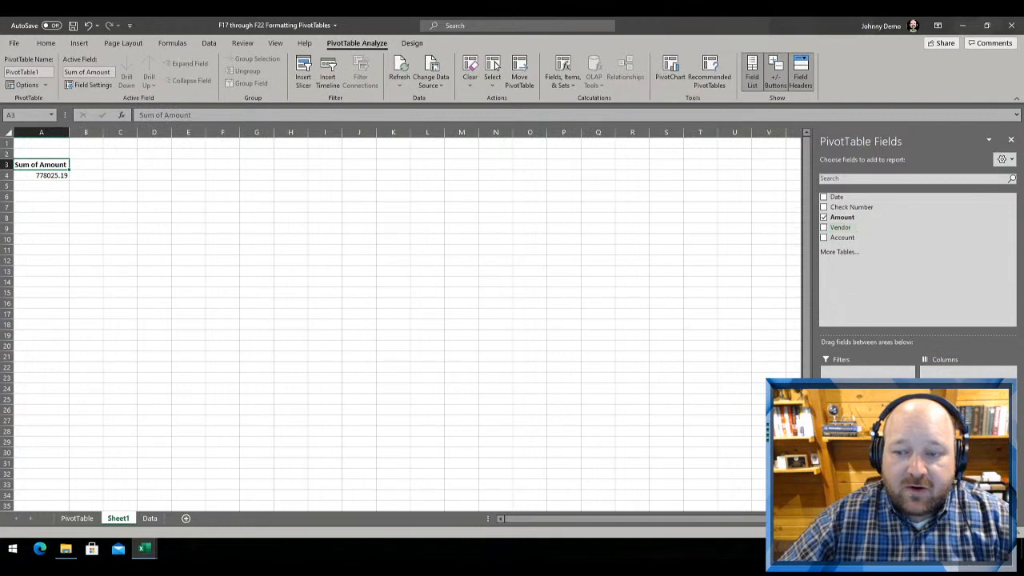
{"action": "left_click", "coordinate": [824, 227]}
{"action": "left_click", "coordinate": [824, 237]}
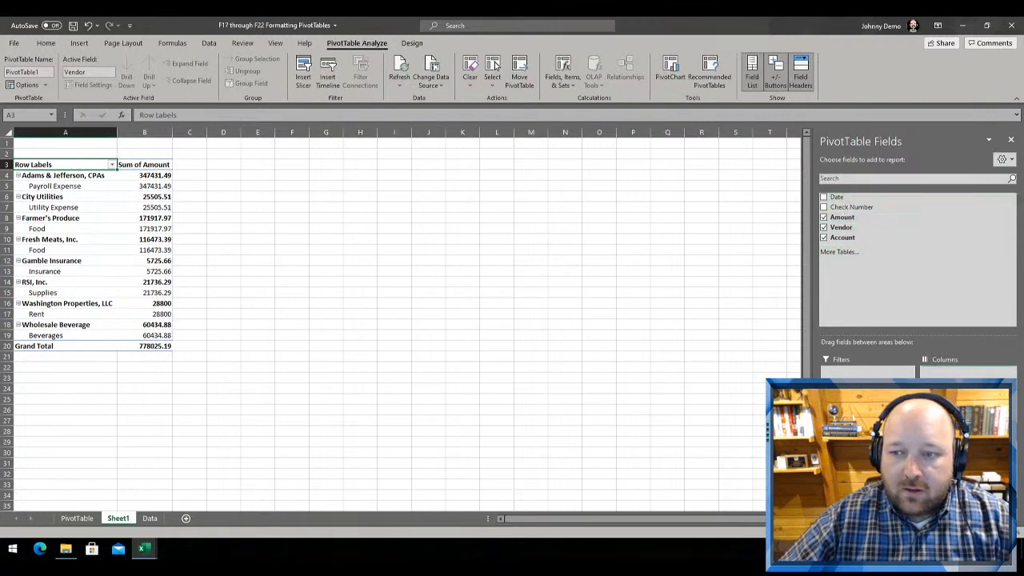
{"action": "left_click_drag", "start_coordinate": [836, 197], "coordinate": [966, 375]}
{"action": "left_click", "coordinate": [242, 260]}
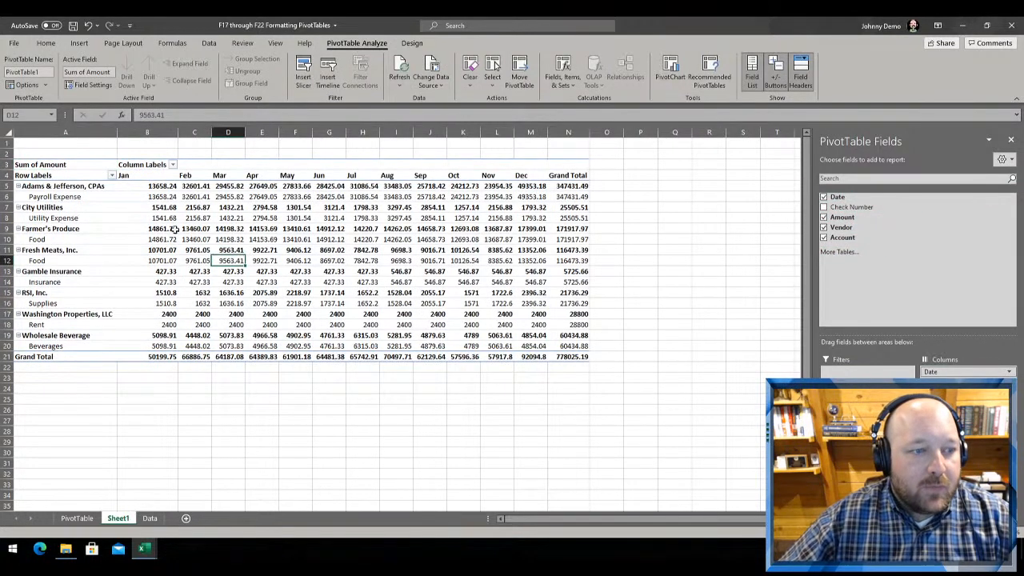
Apply the red banded style from the second row of the Medium PivotTable styles to the new PivotTable
{"action": "left_click", "coordinate": [398, 282]}
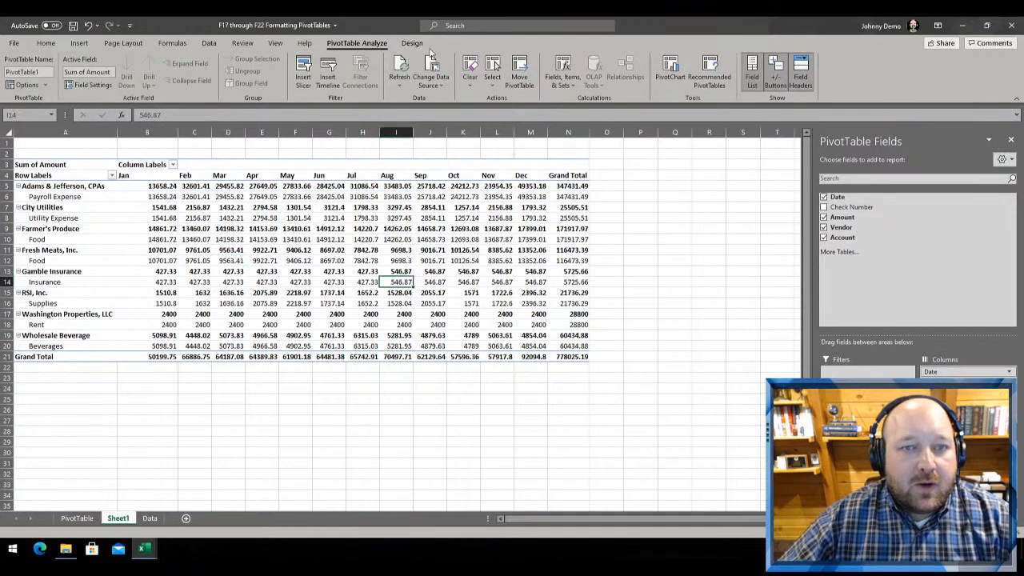
{"action": "left_click", "coordinate": [412, 44]}
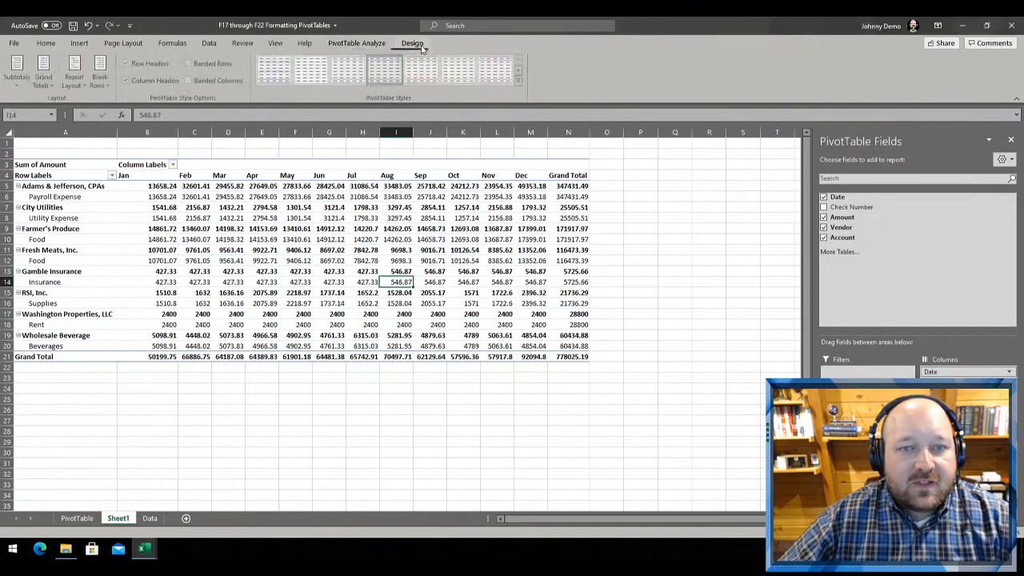
{"action": "left_click", "coordinate": [519, 80]}
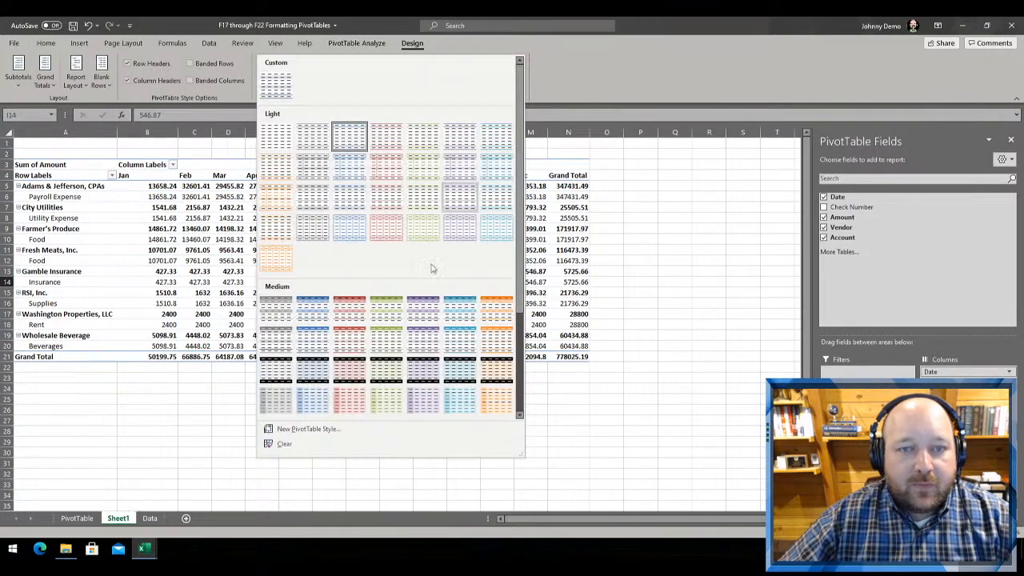
{"action": "left_click", "coordinate": [346, 344]}
{"action": "scroll", "coordinate": [98, 203], "scroll_direction": "up", "scroll_amount": 3}
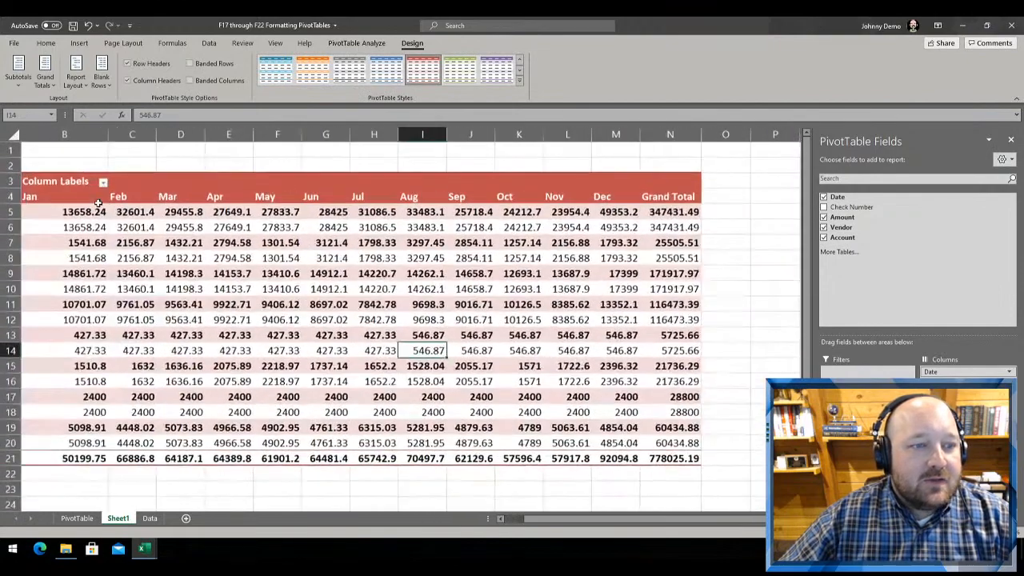
{"action": "left_click", "coordinate": [517, 521]}
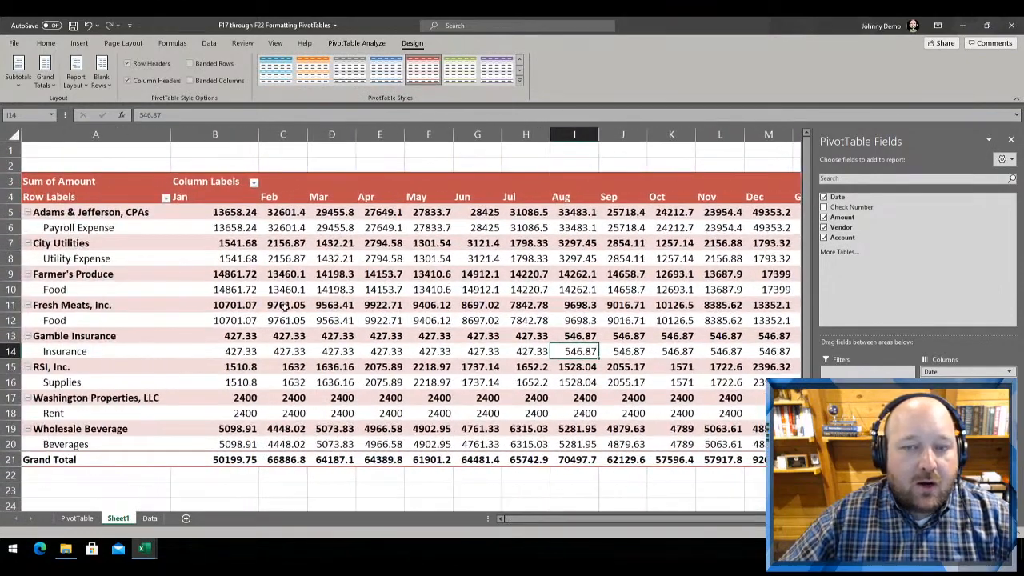
Toggle the new PivotTable's field headers off and on to compare it with and without Row Labels and Column Labels
{"action": "left_click", "coordinate": [362, 44]}
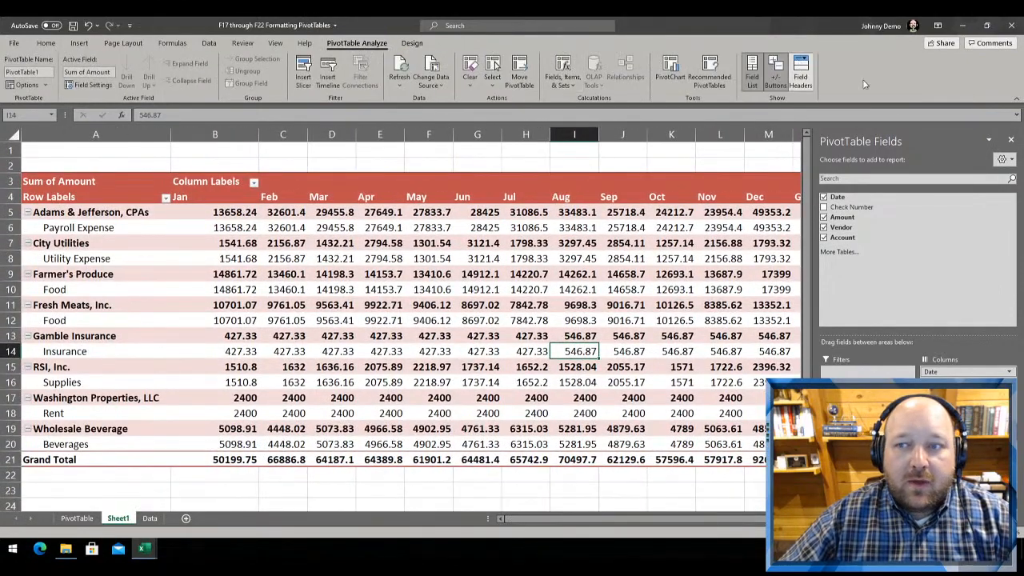
{"action": "left_click", "coordinate": [799, 73]}
{"action": "left_click", "coordinate": [799, 74]}
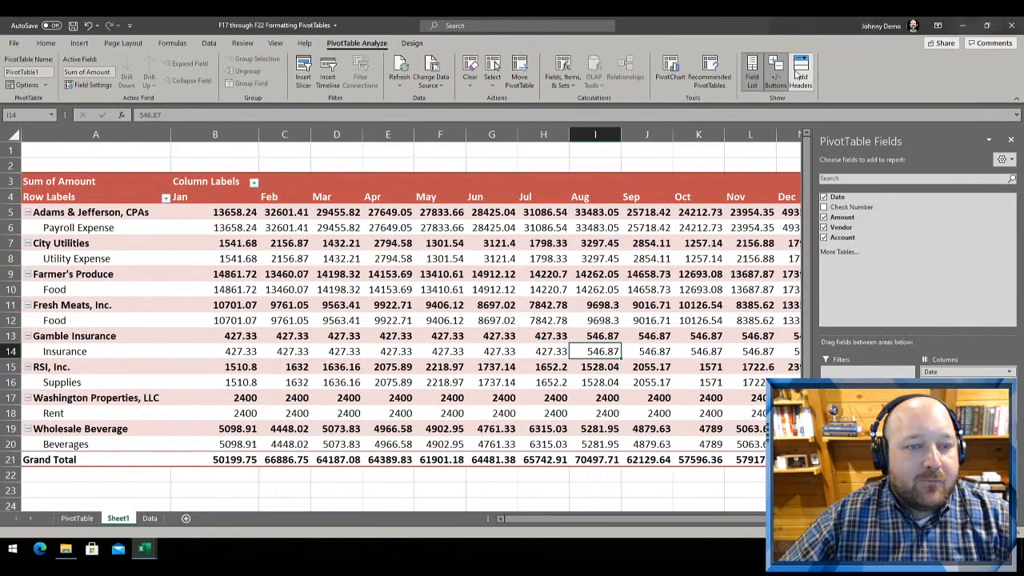
{"action": "left_click", "coordinate": [50, 202]}
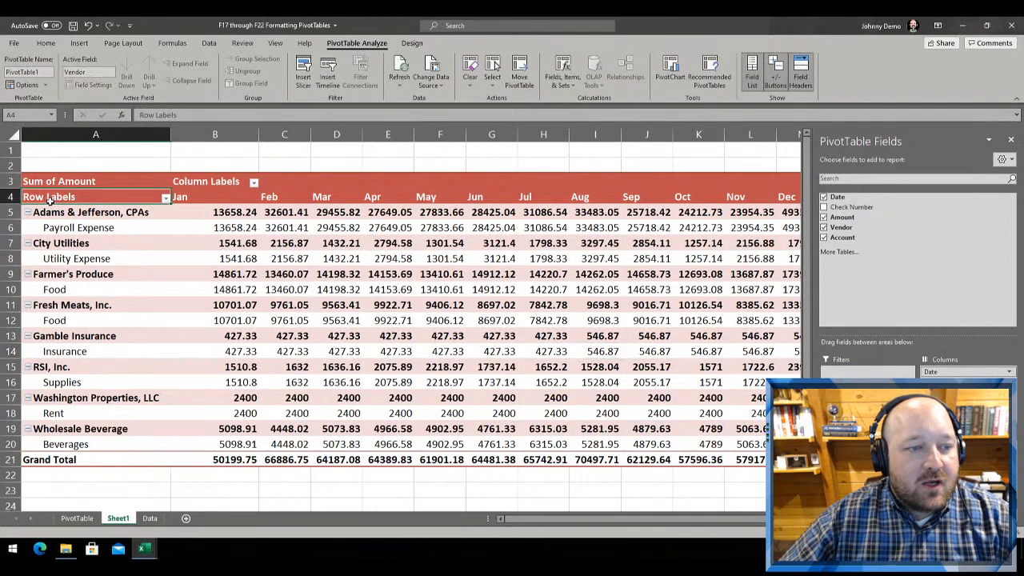
{"action": "left_click", "coordinate": [214, 183]}
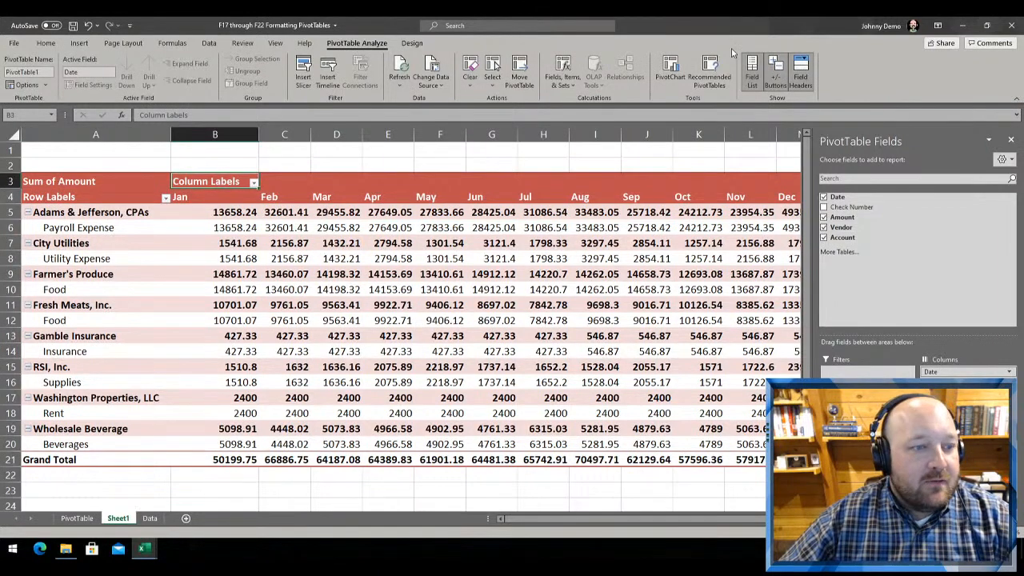
{"action": "left_click", "coordinate": [800, 73]}
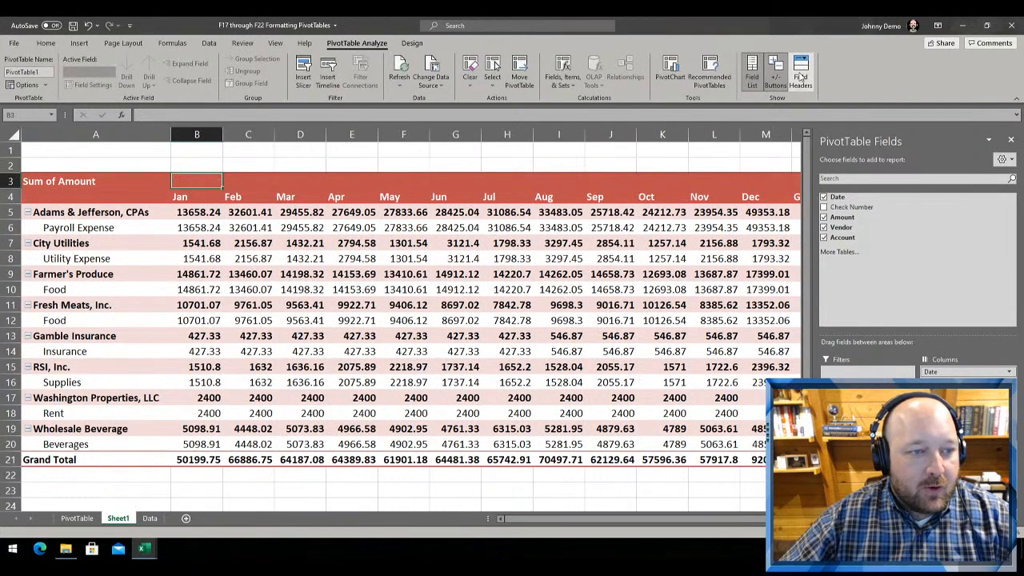
{"action": "left_click", "coordinate": [800, 80]}
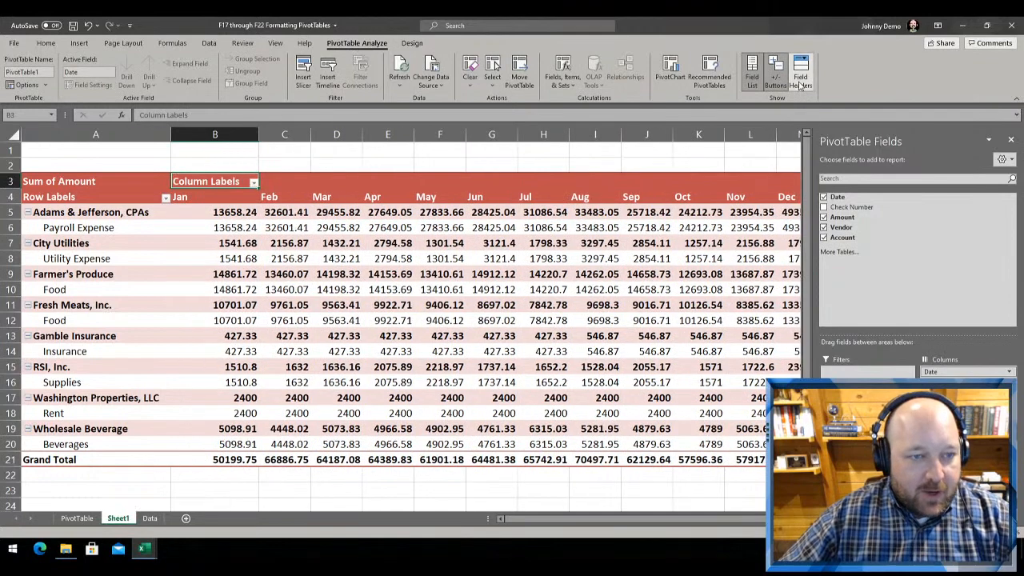
{"action": "left_click", "coordinate": [800, 85]}
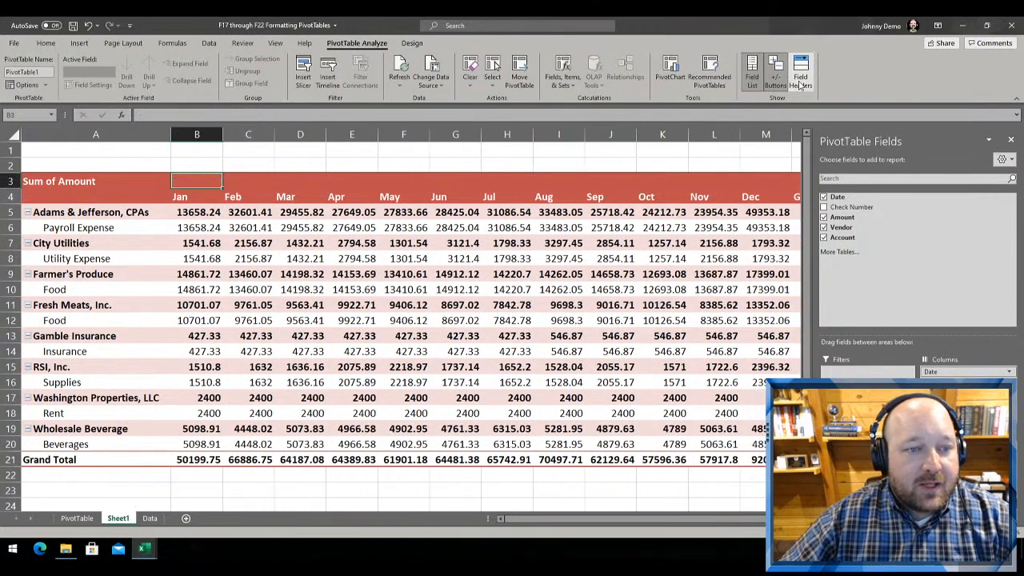
{"action": "left_click", "coordinate": [800, 85]}
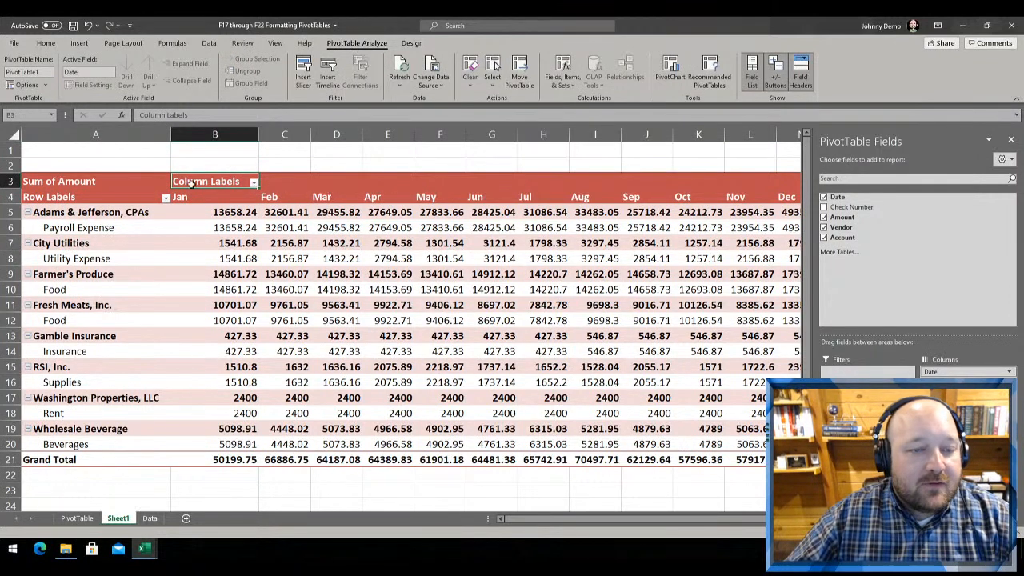
Replace the Column Labels header in B3 with a blank caption, and toggle the field headers off and on
{"action": "left_click", "coordinate": [48, 195]}
{"action": "left_click", "coordinate": [188, 185]}
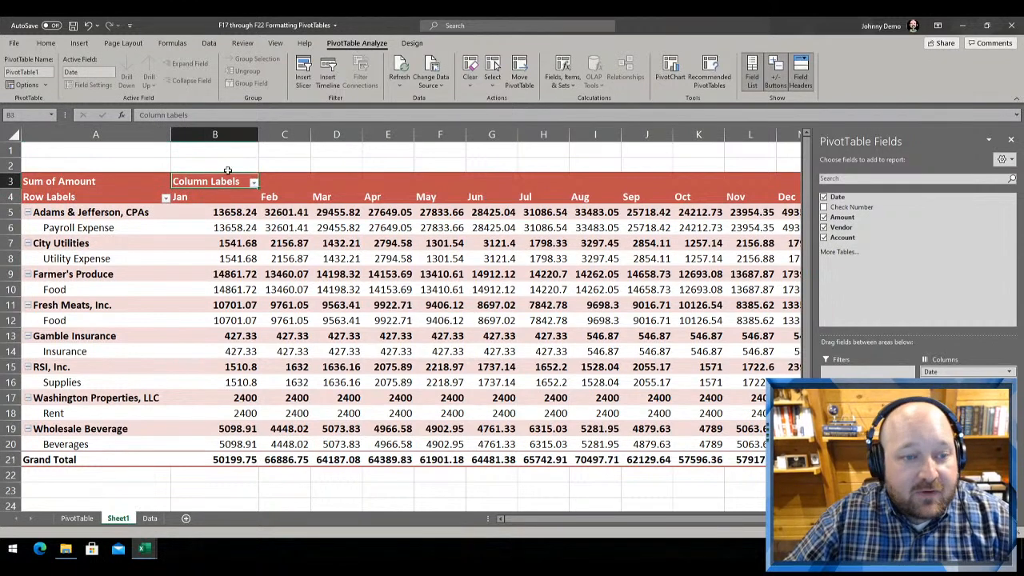
{"action": "key", "text": "Down"}
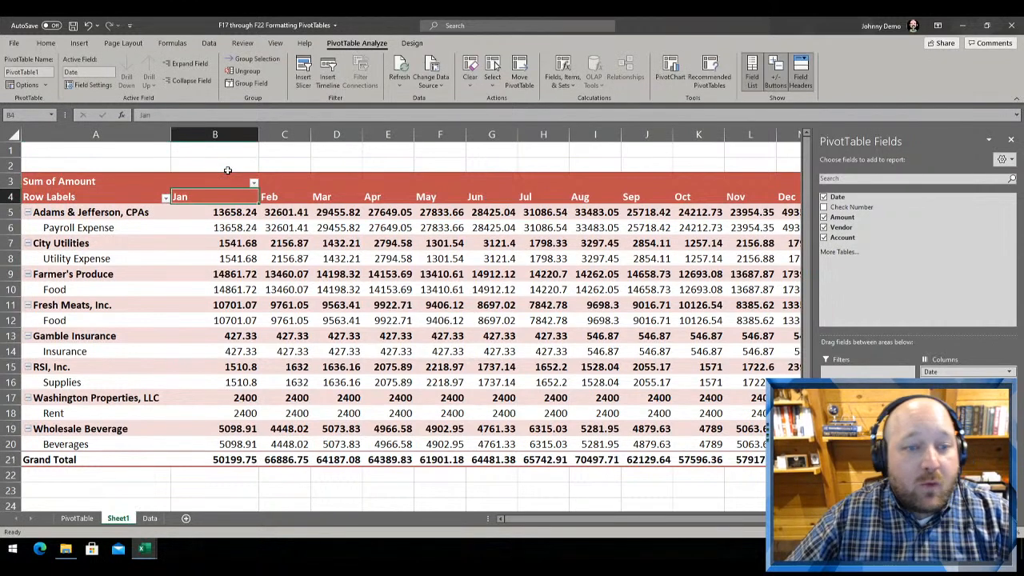
{"action": "left_click", "coordinate": [230, 176]}
{"action": "left_click", "coordinate": [230, 179]}
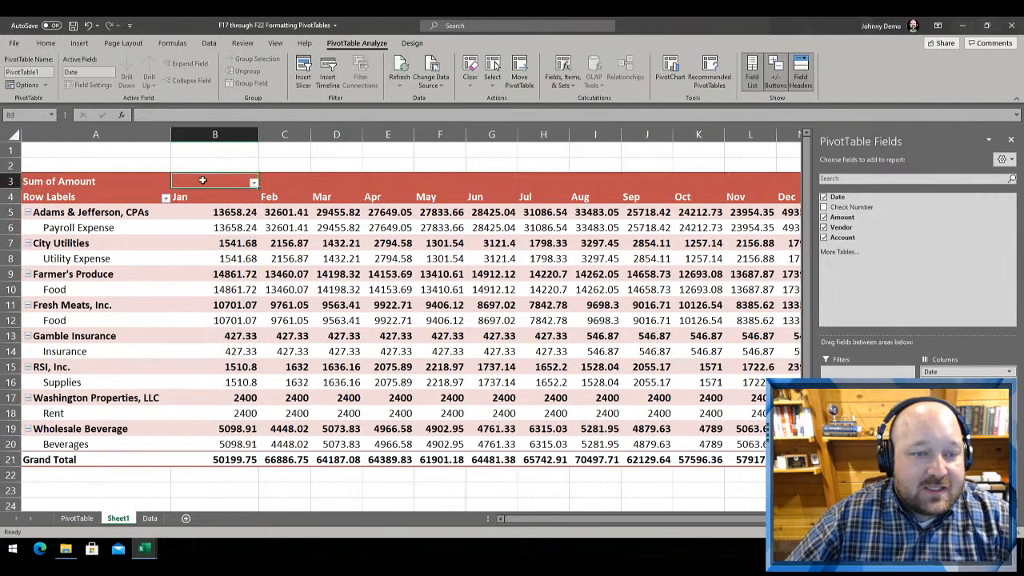
{"action": "left_click", "coordinate": [799, 74]}
{"action": "left_click", "coordinate": [799, 74]}
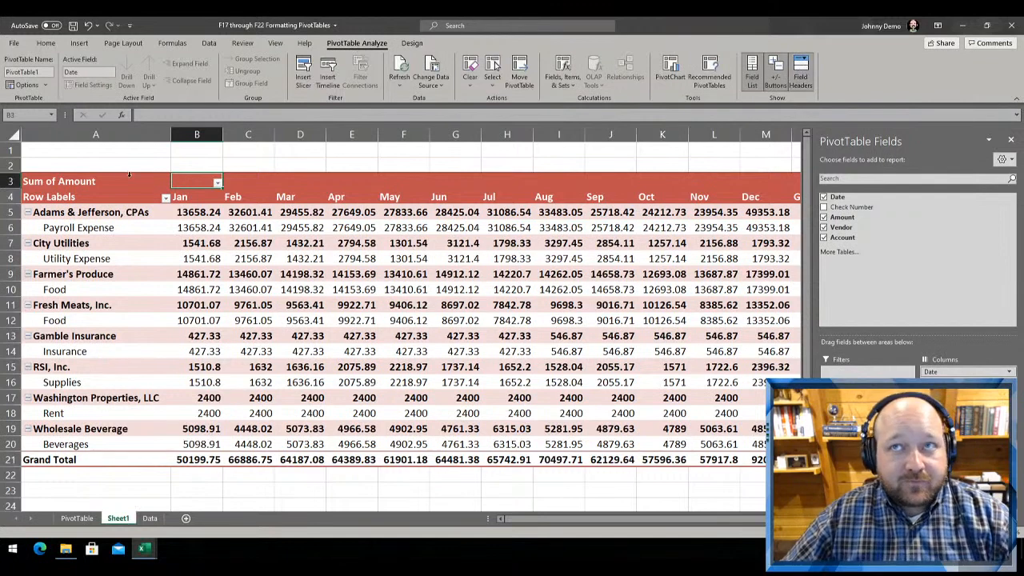
Set the PivotTable's column header caption in B3 to "Check Date"
{"action": "type", "text": "Date"}
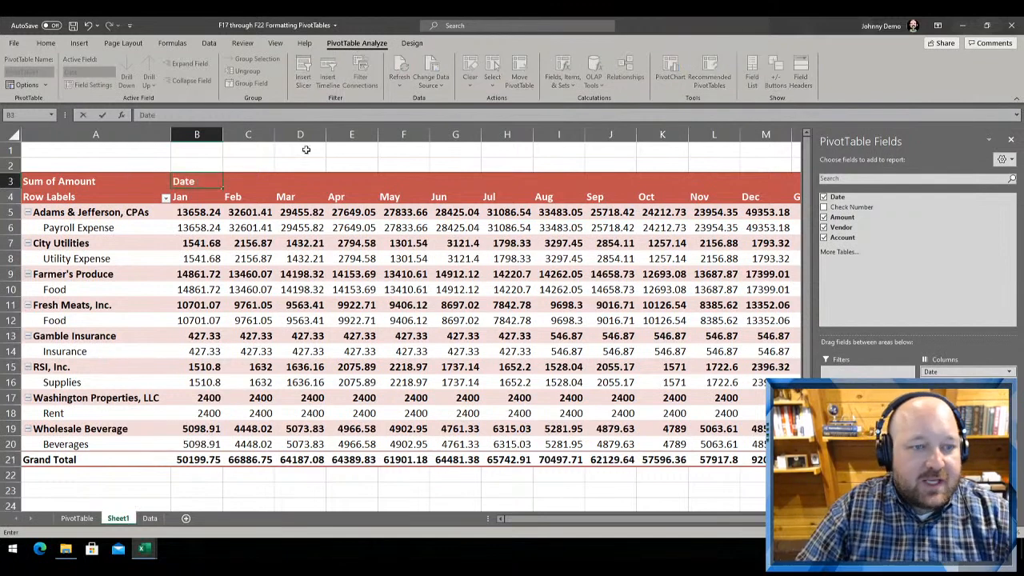
{"action": "key", "text": "BackSpace"}
{"action": "key", "text": "BackSpace"}
{"action": "key", "text": "BackSpace"}
{"action": "key", "text": "BackSpace"}
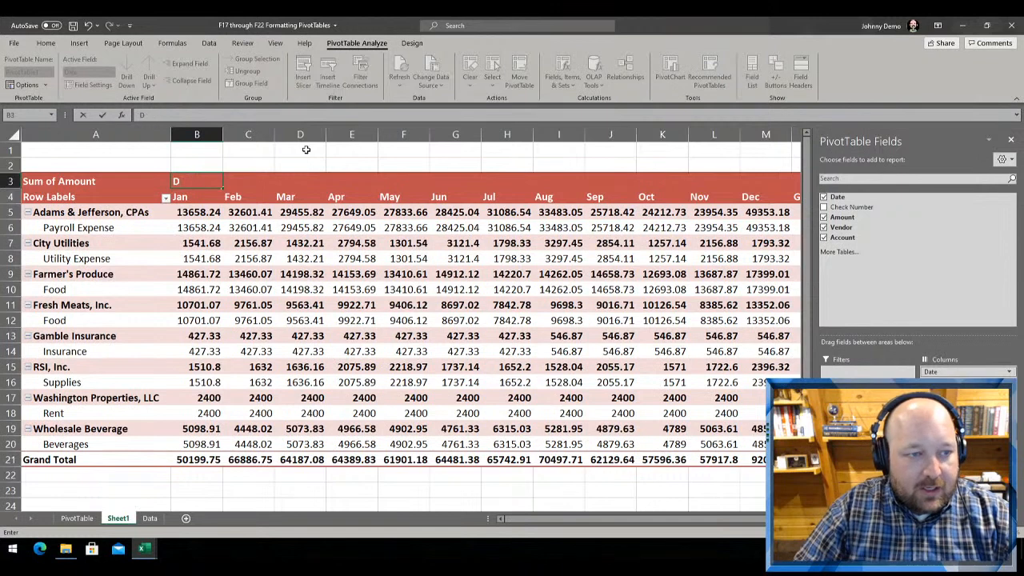
{"action": "type", "text": "Check Date"}
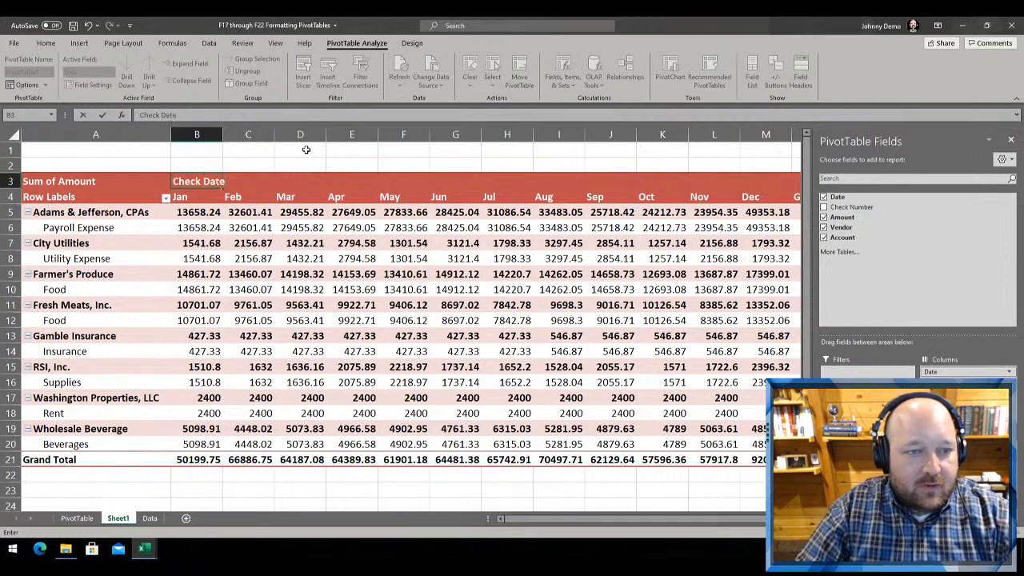
{"action": "key", "text": "Return"}
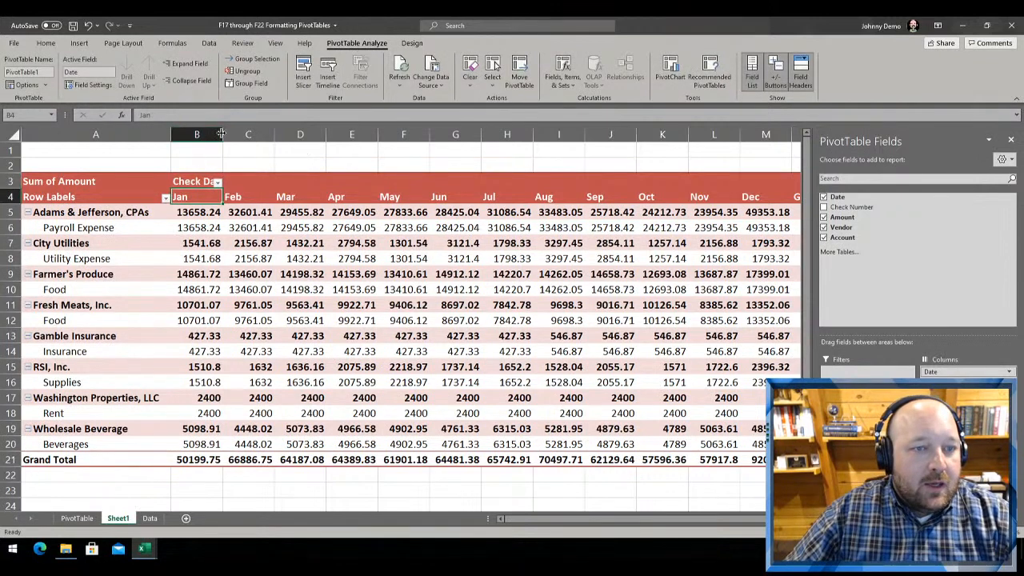
Set the PivotTable's row header caption in A4 to "Chart of Accounts"
{"action": "left_click", "coordinate": [41, 197]}
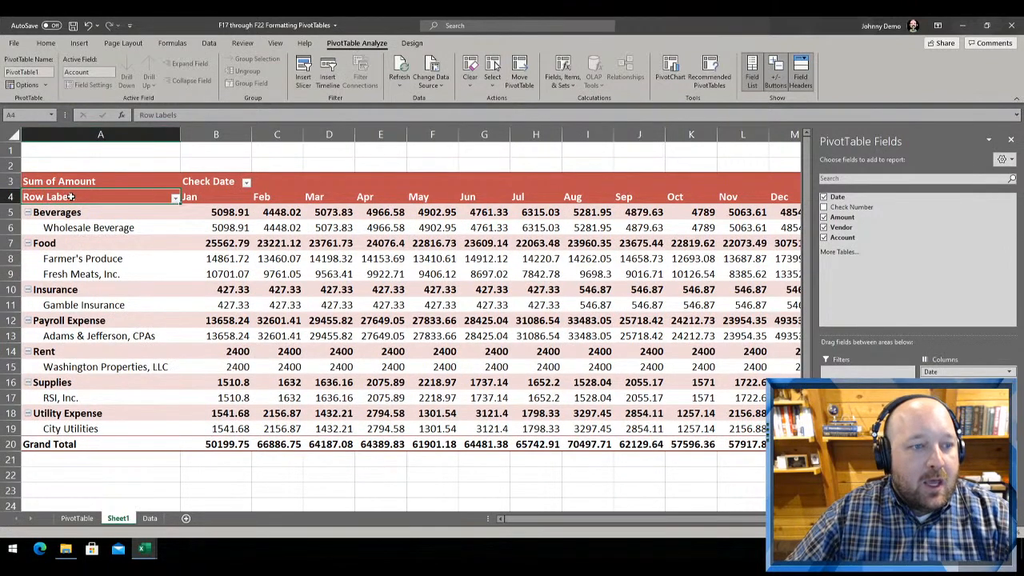
{"action": "type", "text": "Cha"}
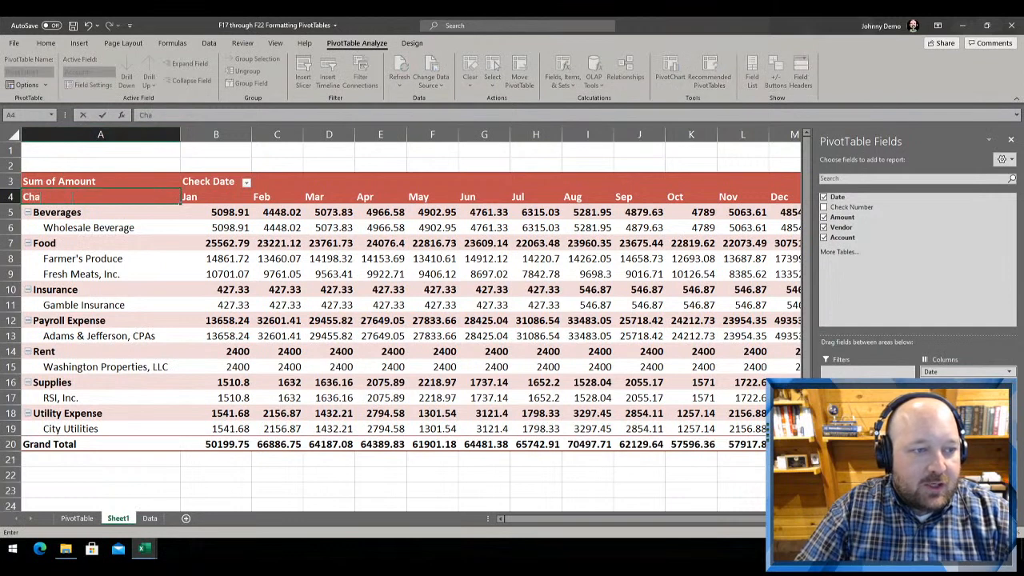
{"action": "type", "text": "rt of Ac"}
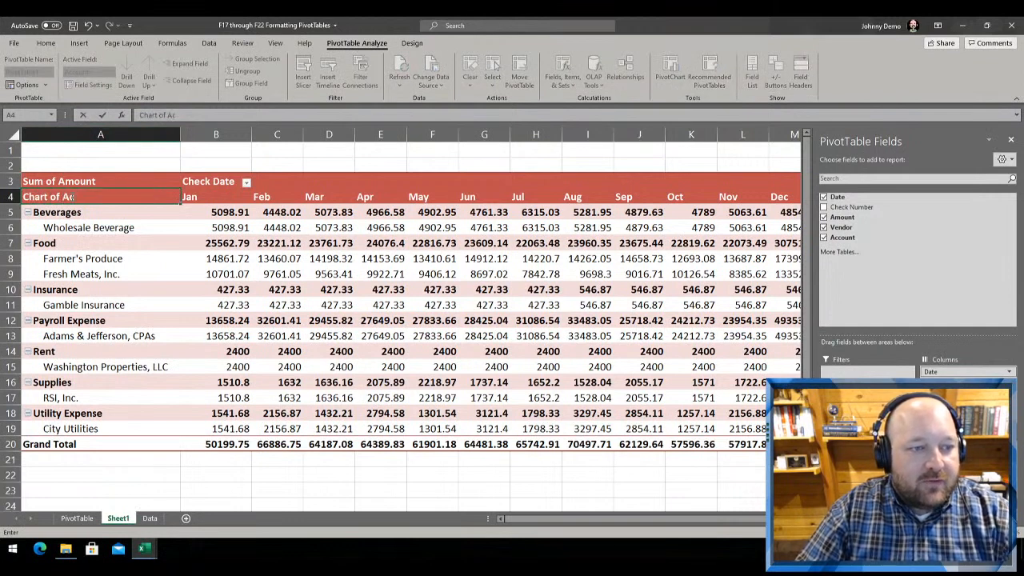
{"action": "type", "text": "counts"}
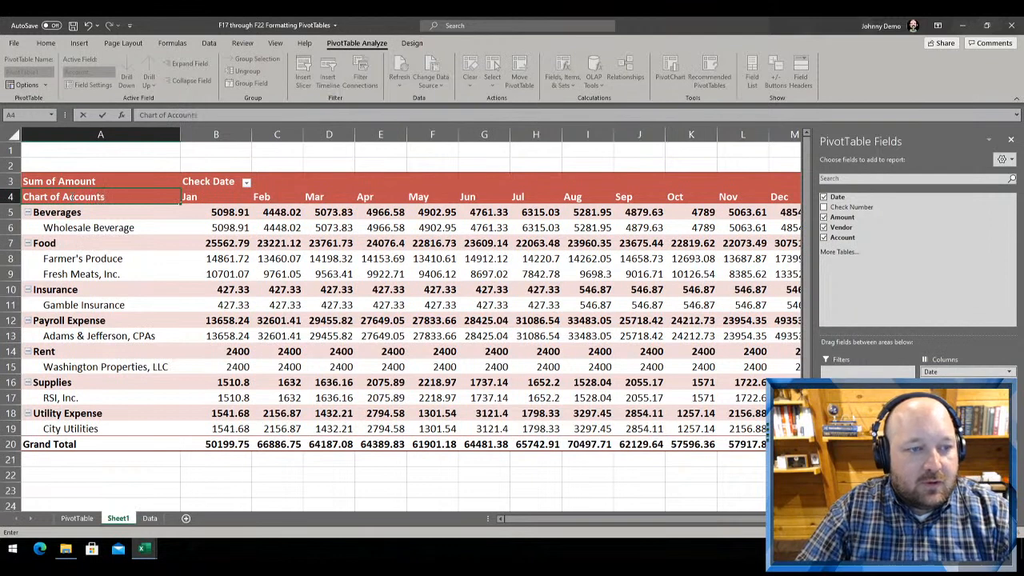
{"action": "key", "text": "Return"}
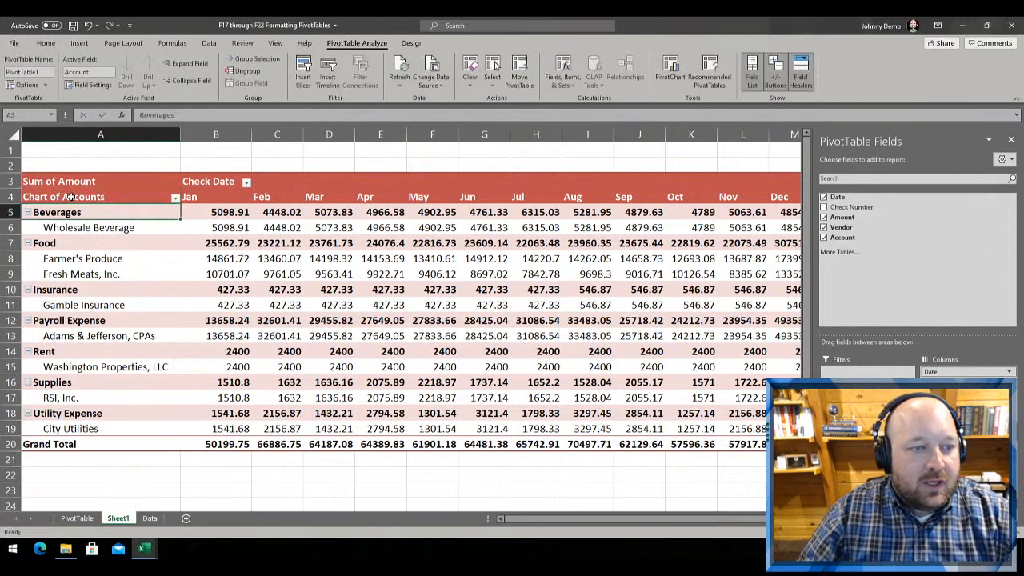
Toggle the PivotTable's field headers off and on several times to compare it with and without the Chart of Accounts and Check Date captions
{"action": "left_click", "coordinate": [89, 195]}
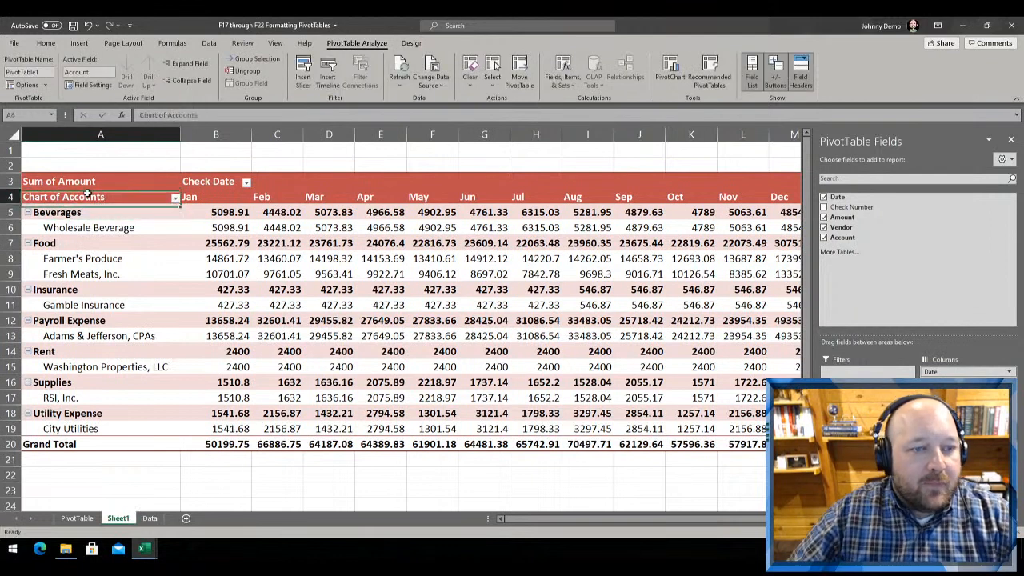
{"action": "left_click", "coordinate": [805, 69]}
{"action": "left_click", "coordinate": [804, 68]}
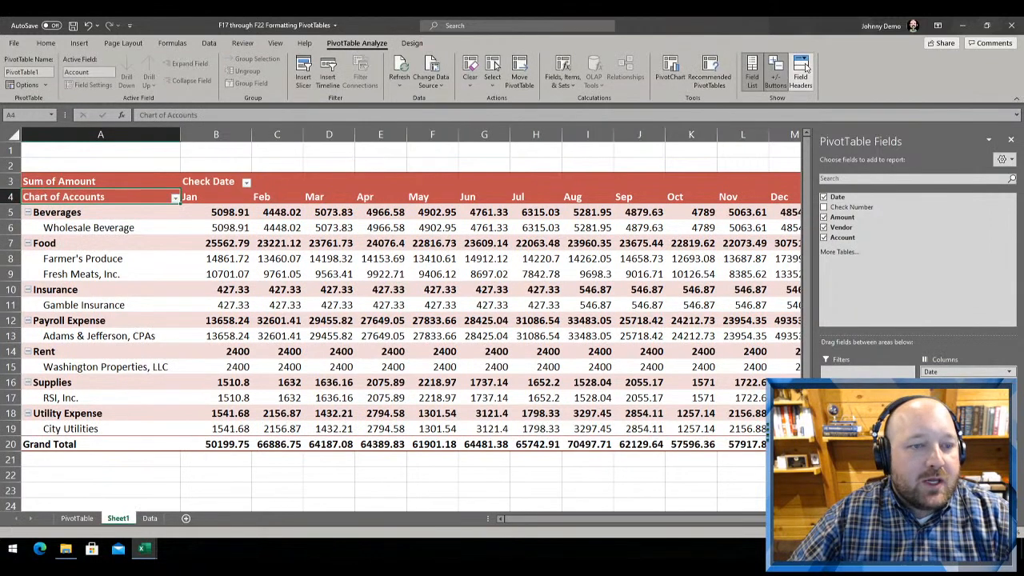
{"action": "left_click", "coordinate": [805, 69]}
{"action": "left_click", "coordinate": [804, 69]}
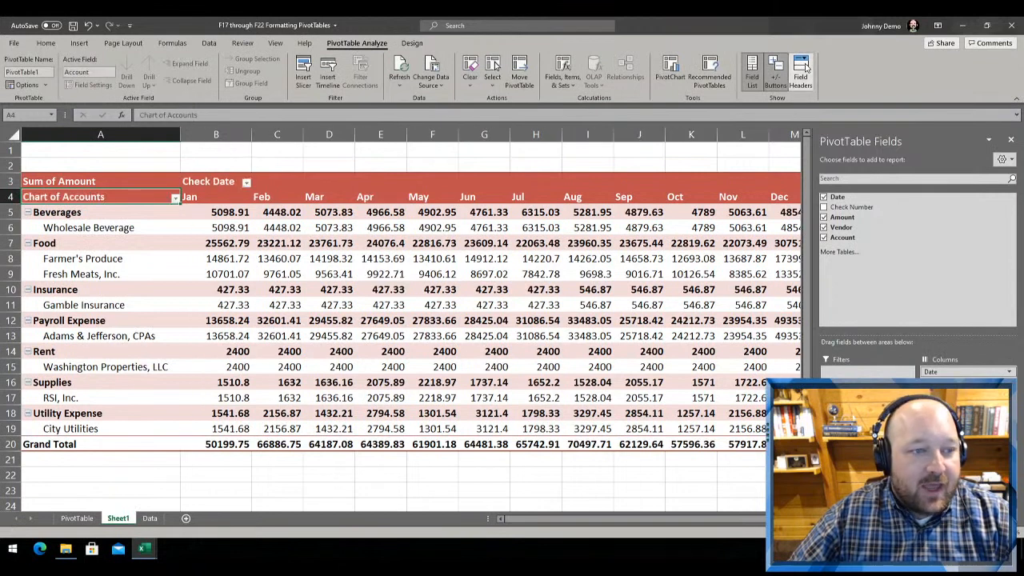
{"action": "left_click", "coordinate": [804, 69]}
{"action": "left_click", "coordinate": [805, 69]}
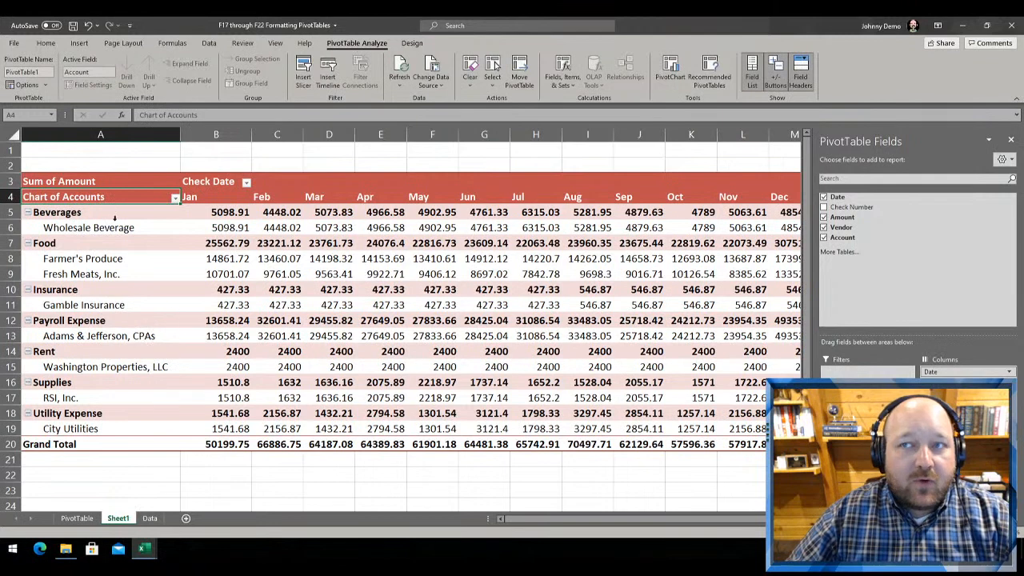
Replace the Sum of Amount caption in A3 with "Checks by Account and Vendor"
{"action": "left_click", "coordinate": [70, 181]}
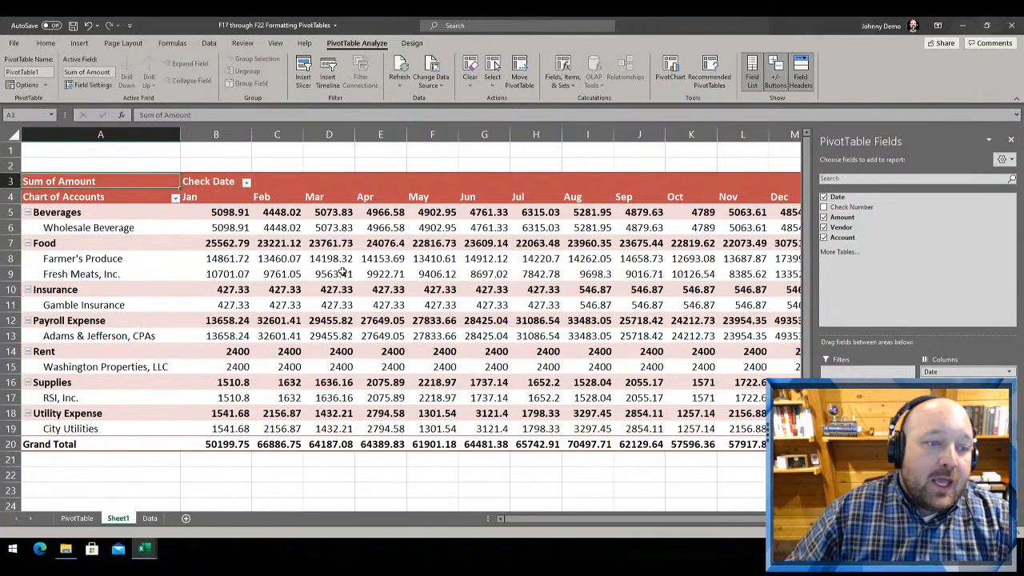
{"action": "mouse_move", "coordinate": [342, 272]}
{"action": "key", "text": "BackSpace"}
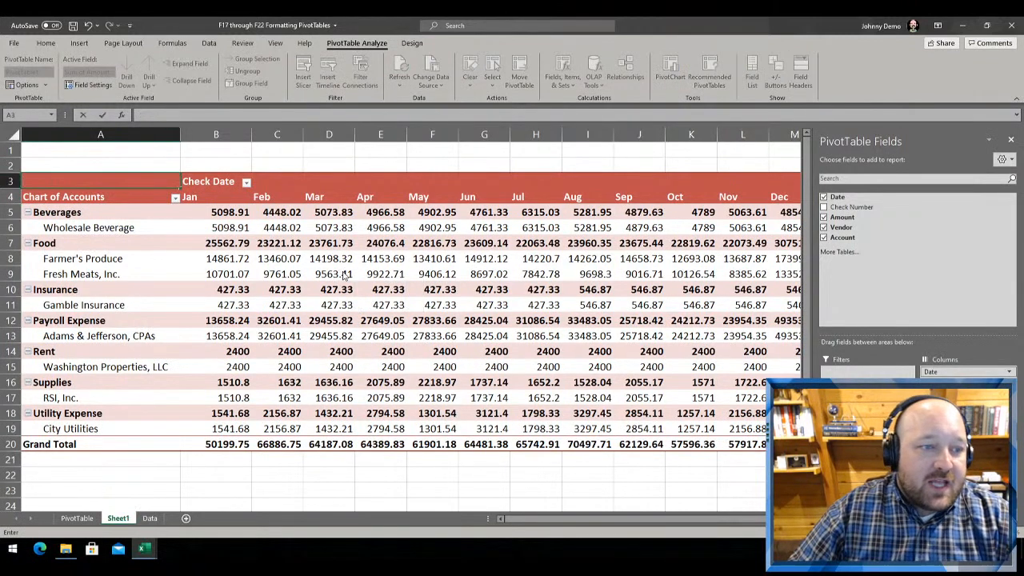
{"action": "key", "text": "Return"}
{"action": "key", "text": "Return"}
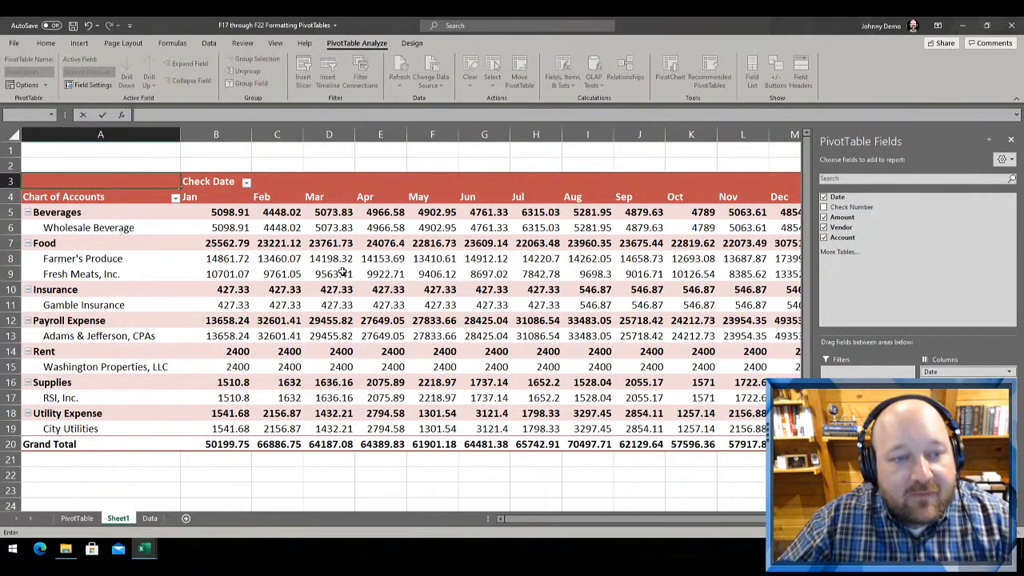
{"action": "type", "text": "C"}
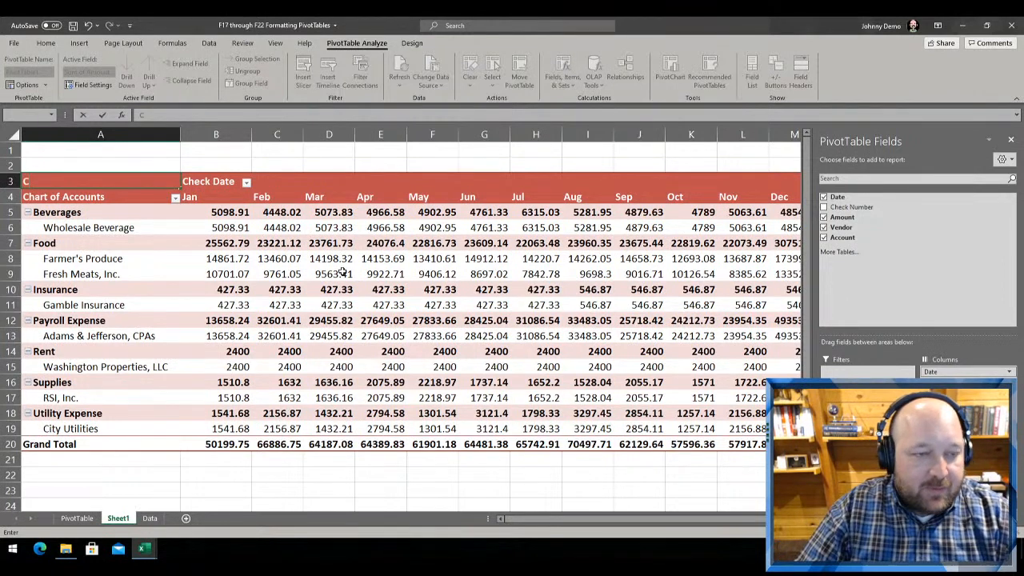
{"action": "type", "text": "h"}
{"action": "key", "text": "BackSpace"}
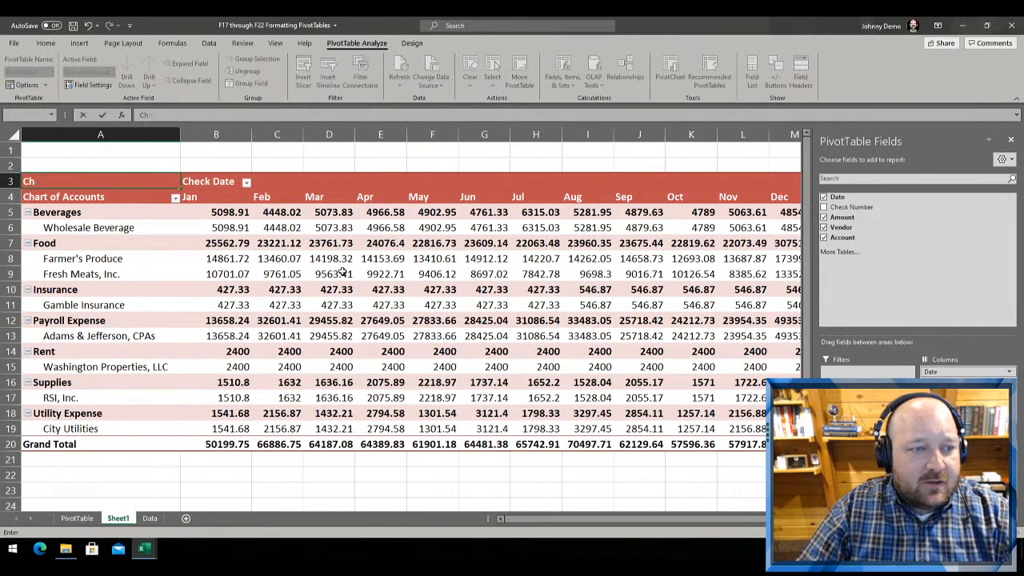
{"action": "type", "text": "ecks by"}
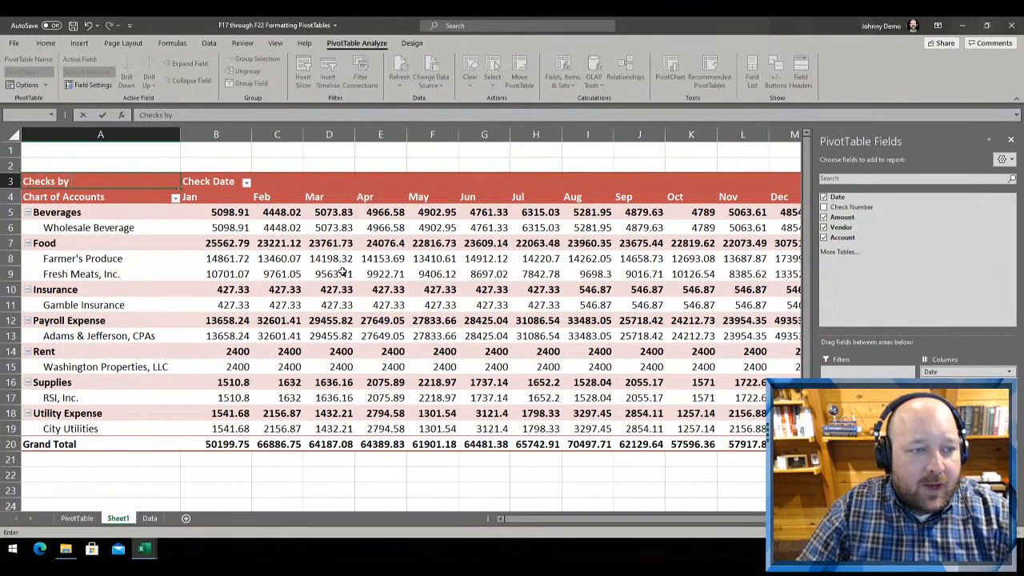
{"action": "type", "text": " Account"}
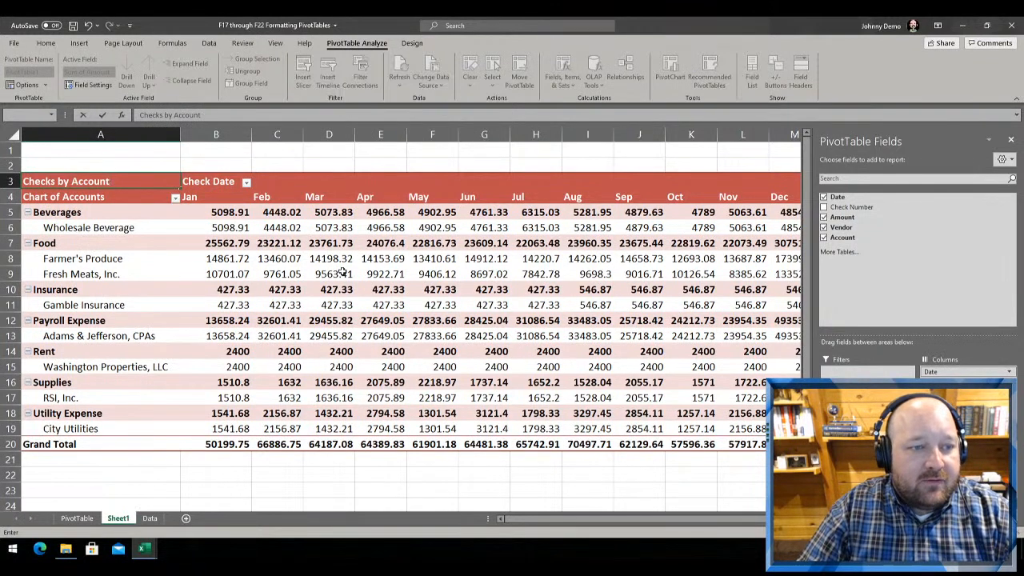
{"action": "type", "text": " and Ven"}
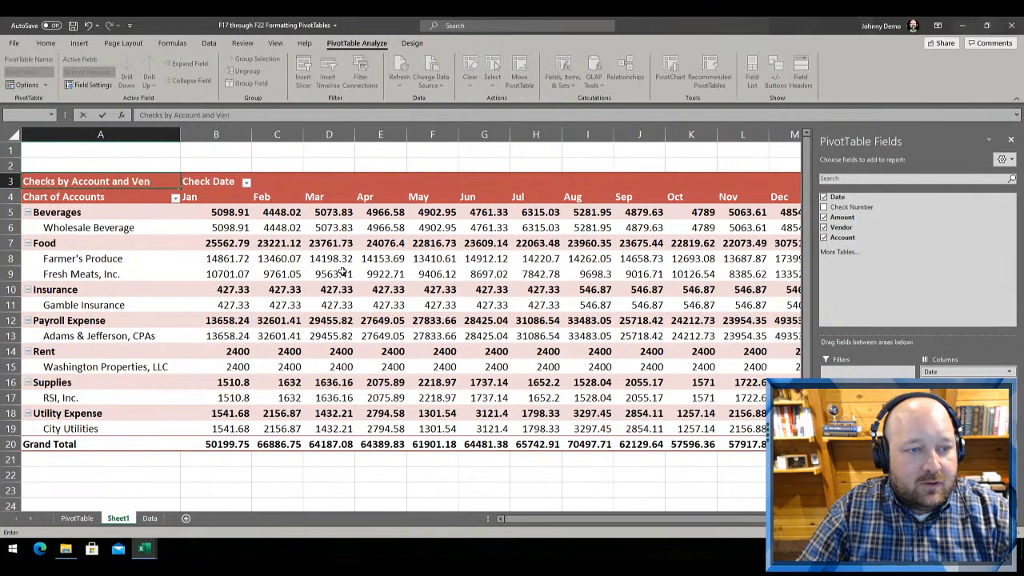
{"action": "type", "text": "dor"}
{"action": "key", "text": "Return"}
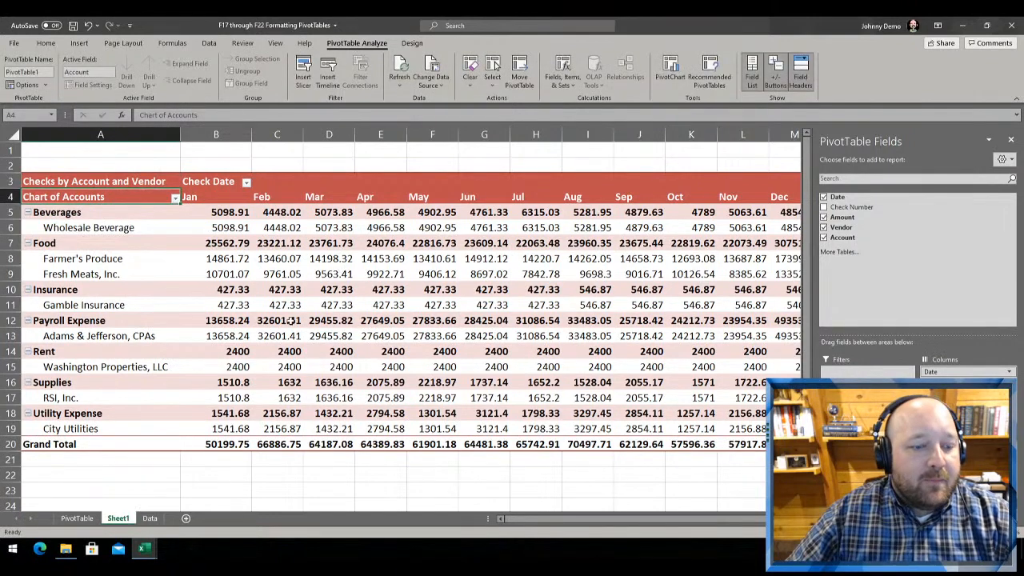
{"action": "left_click", "coordinate": [291, 322]}
Check the header captions in B3 and A4 on the PivotTable sheet, and return to Sheet1
{"action": "left_click", "coordinate": [77, 518]}
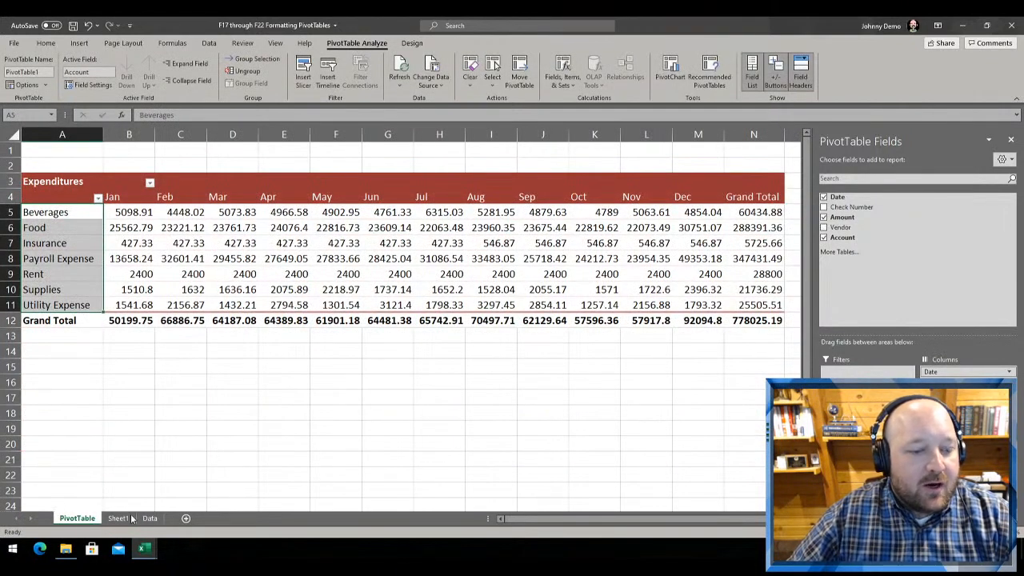
{"action": "left_click", "coordinate": [124, 189]}
{"action": "left_click", "coordinate": [127, 178]}
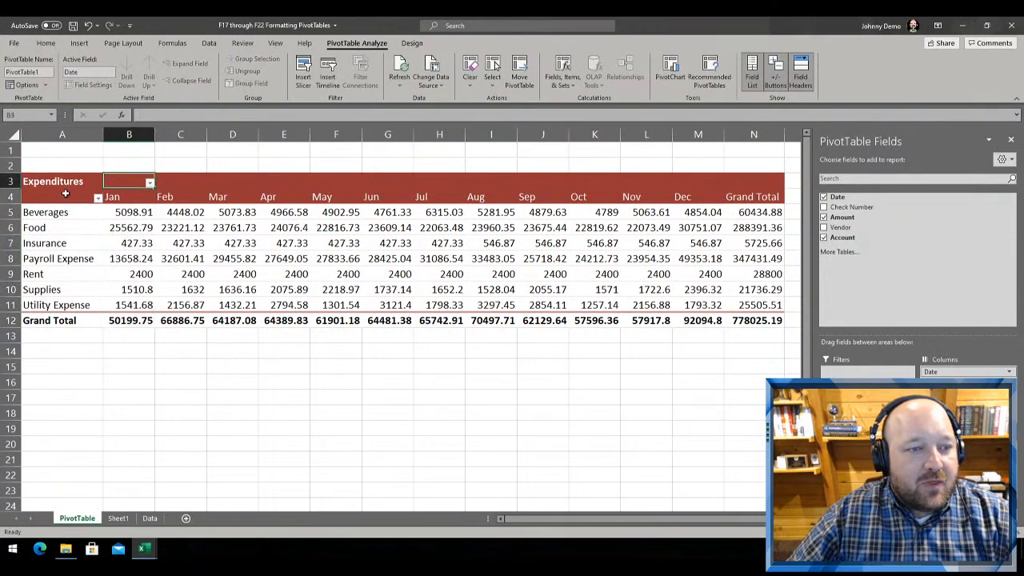
{"action": "left_click", "coordinate": [65, 195]}
{"action": "left_click", "coordinate": [119, 518]}
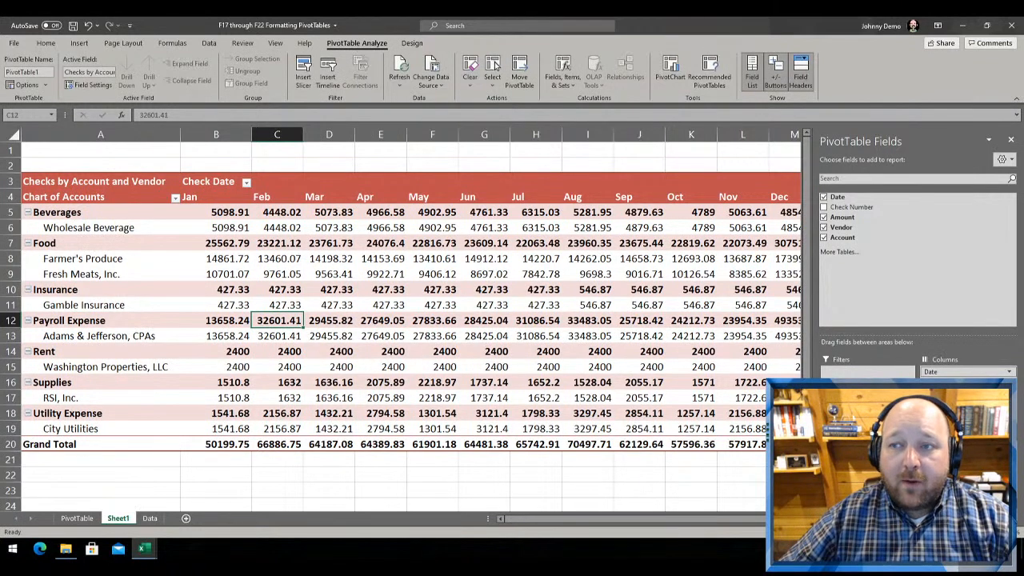
Format all PivotTable amounts in B5:N20 on Sheet1 with the Comma style and no decimal places
{"action": "left_click", "coordinate": [45, 44]}
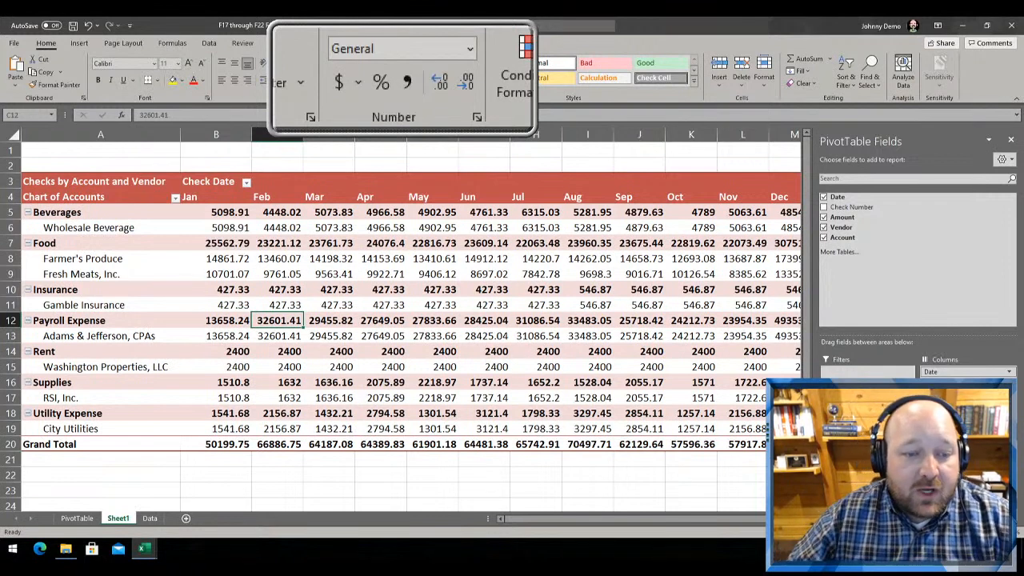
{"action": "left_click_drag", "start_coordinate": [218, 334], "coordinate": [228, 400]}
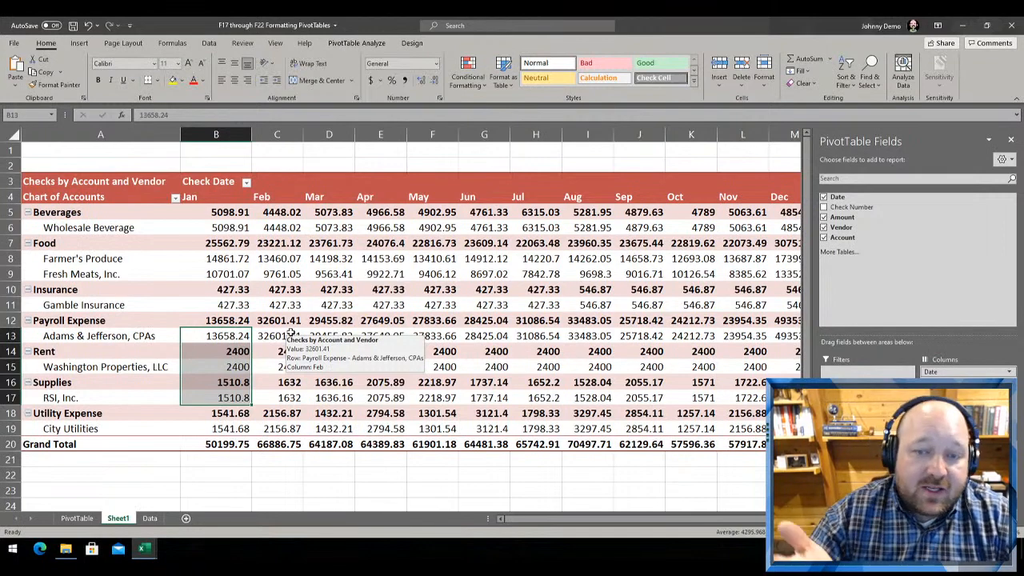
{"action": "left_click", "coordinate": [437, 264]}
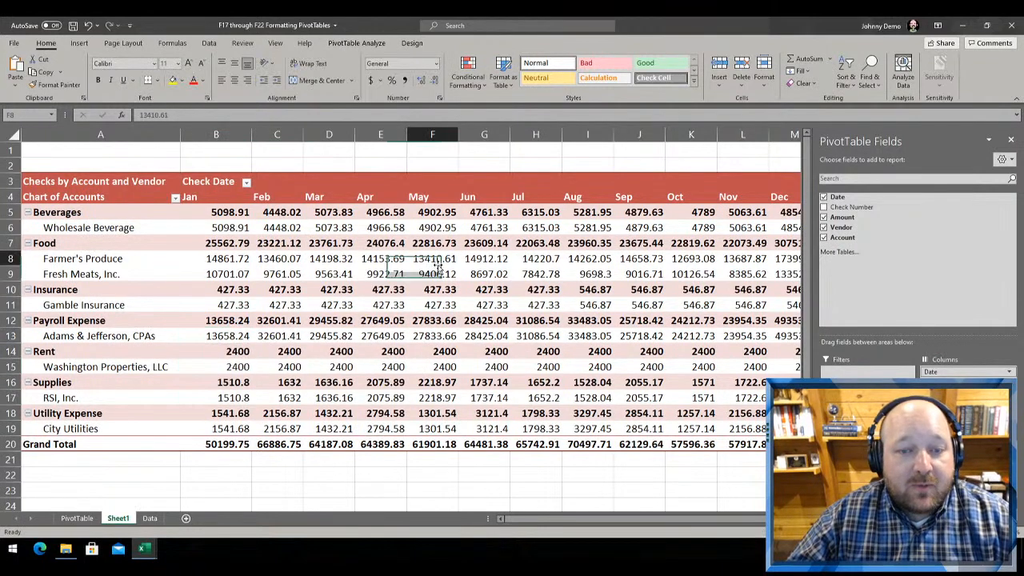
{"action": "scroll", "coordinate": [431, 272], "scroll_direction": "down", "scroll_amount": 2, "text": "ctrl"}
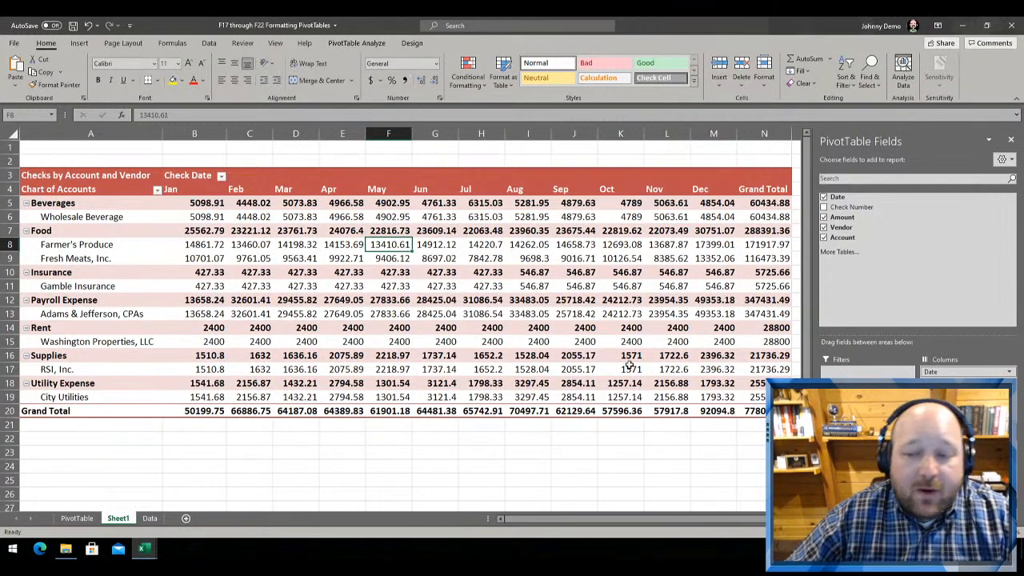
{"action": "left_click_drag", "start_coordinate": [756, 406], "coordinate": [216, 206]}
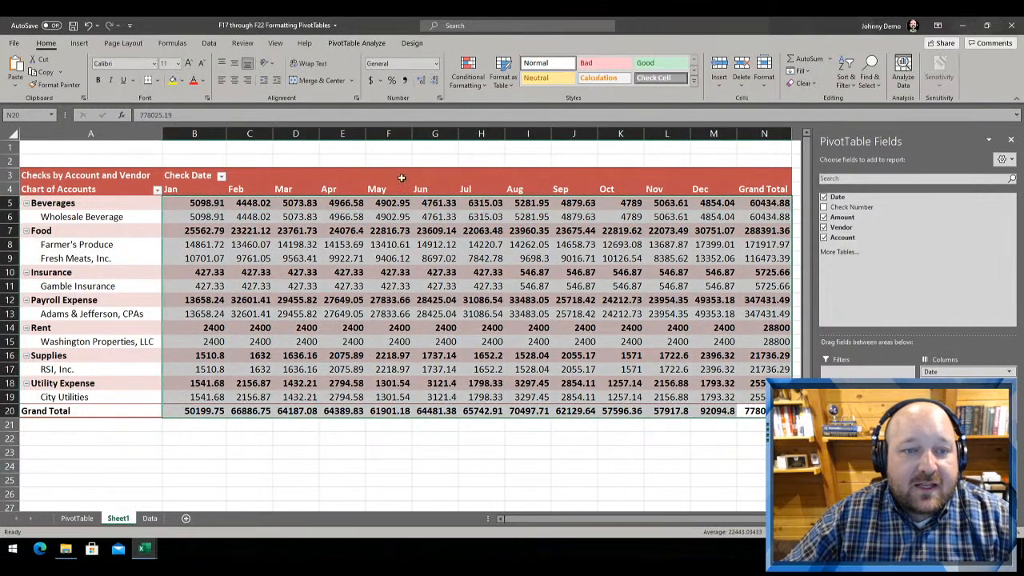
{"action": "left_click", "coordinate": [405, 83]}
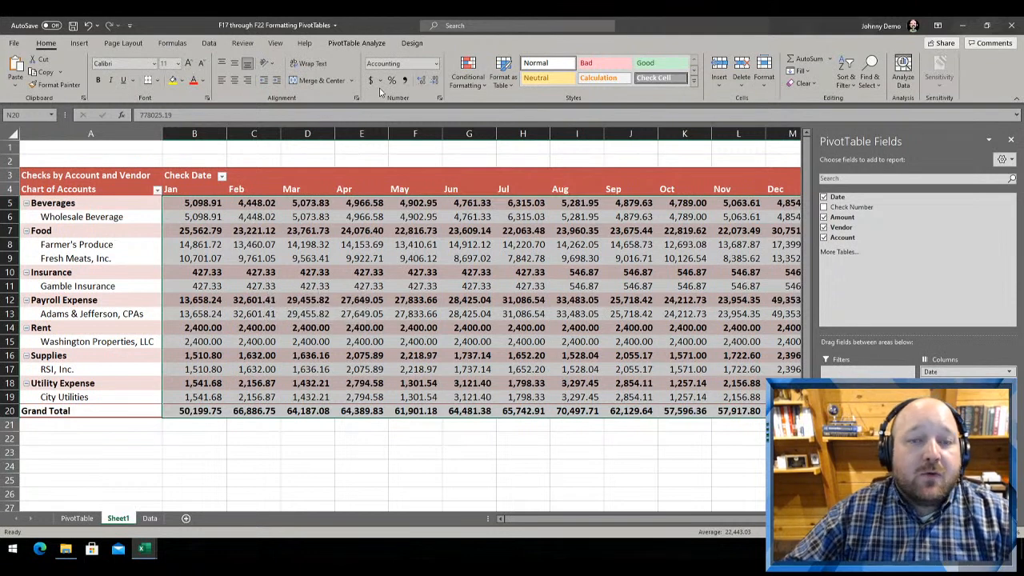
{"action": "left_click", "coordinate": [433, 81]}
{"action": "left_click", "coordinate": [433, 82]}
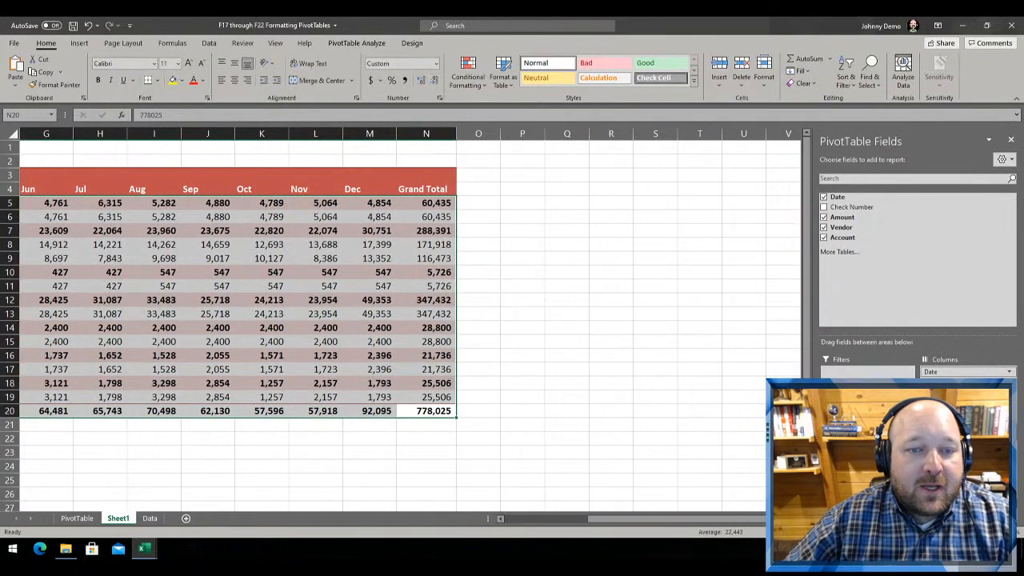
{"action": "left_click", "coordinate": [517, 525]}
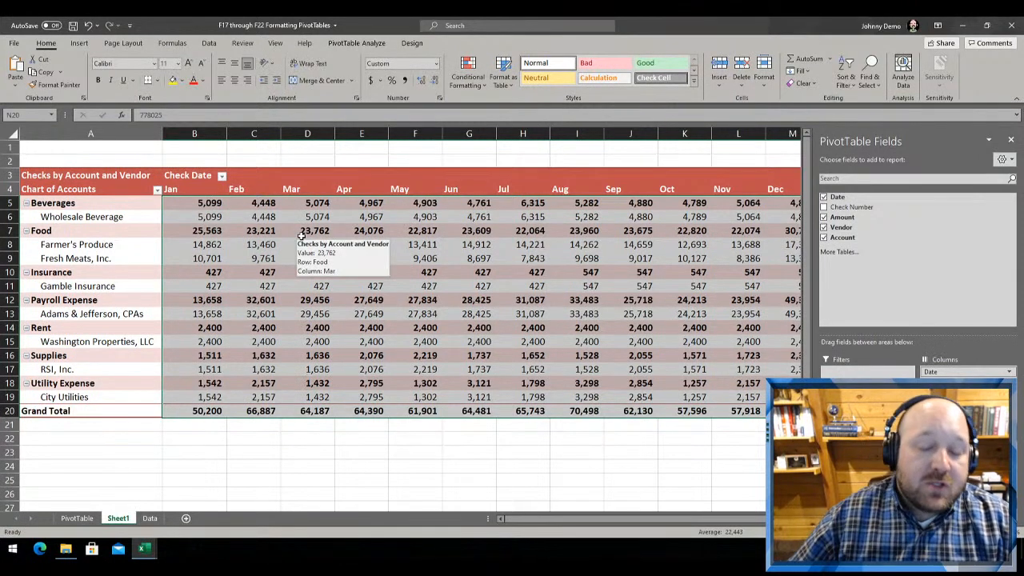
{"action": "left_click", "coordinate": [361, 449]}
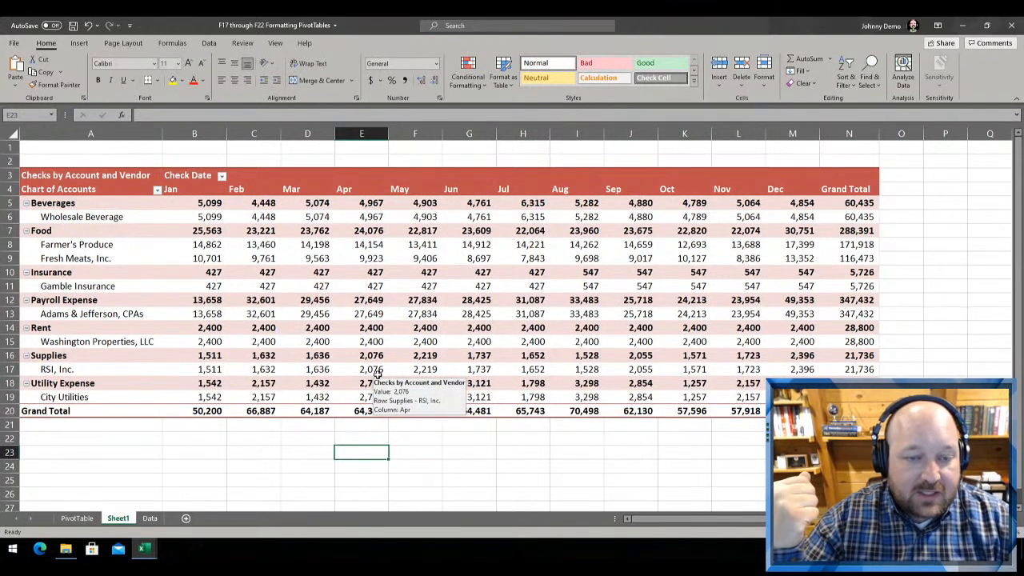
Format the Beverages row amounts in row 5 with the dollar Accounting number format and no decimal places
{"action": "left_click_drag", "start_coordinate": [178, 199], "coordinate": [867, 205]}
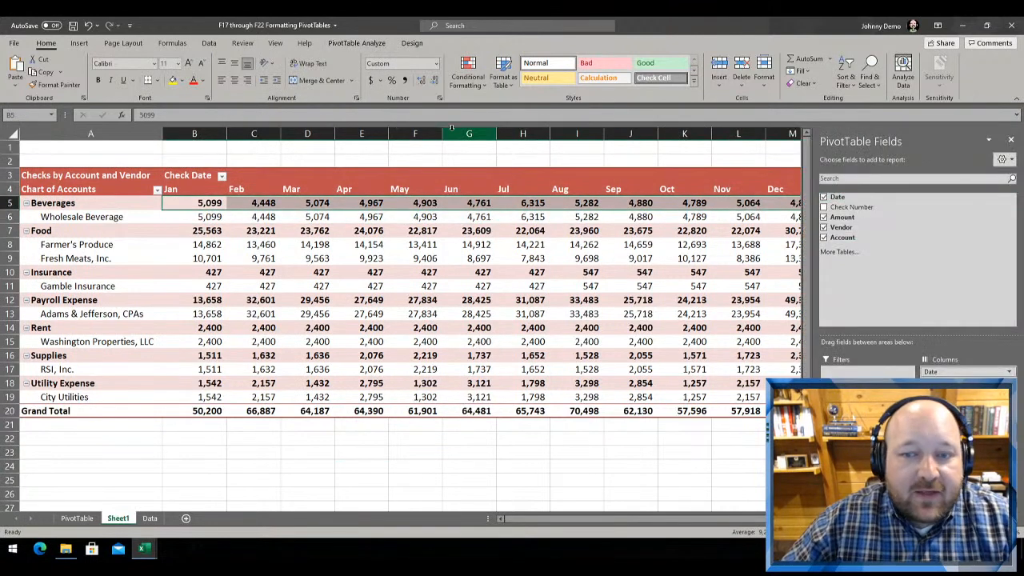
{"action": "left_click", "coordinate": [370, 82]}
{"action": "left_click", "coordinate": [434, 82]}
{"action": "left_click", "coordinate": [435, 81]}
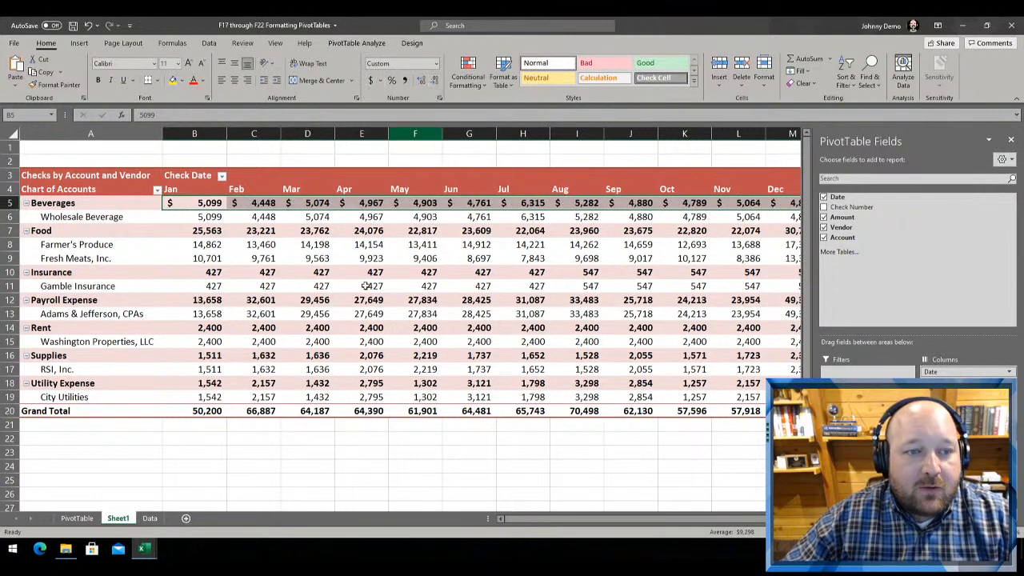
Format the Grand Total row amounts in row 20 with the dollar Accounting number format and no decimal places
{"action": "left_click_drag", "start_coordinate": [189, 411], "coordinate": [783, 412]}
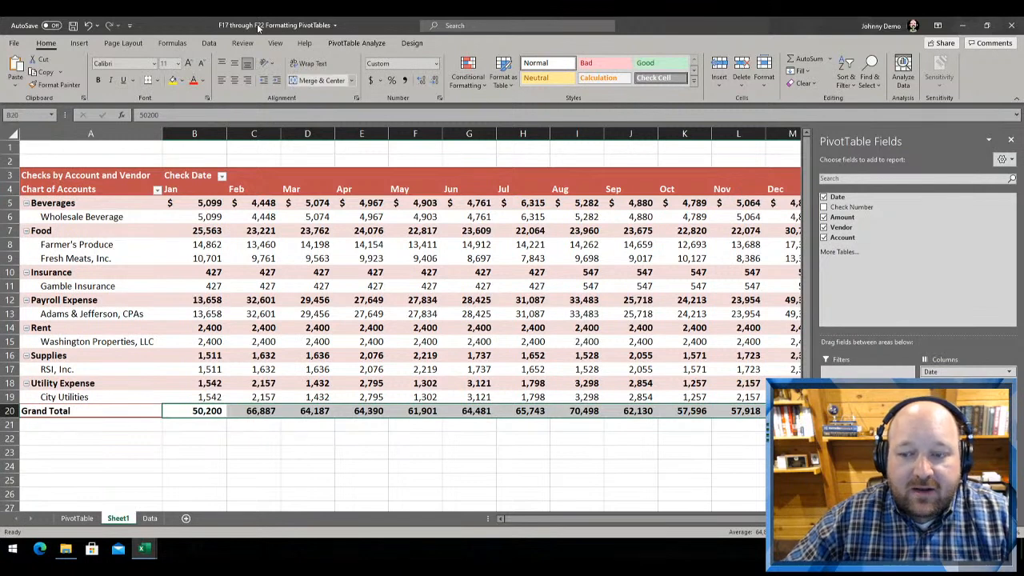
{"action": "left_click", "coordinate": [370, 81]}
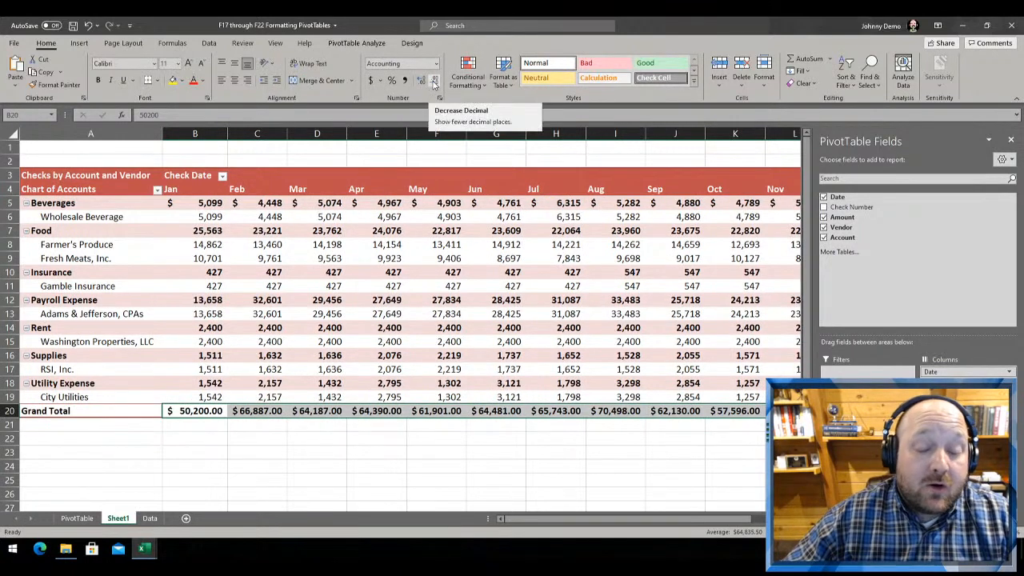
{"action": "double_click", "coordinate": [435, 82]}
{"action": "left_click", "coordinate": [313, 482]}
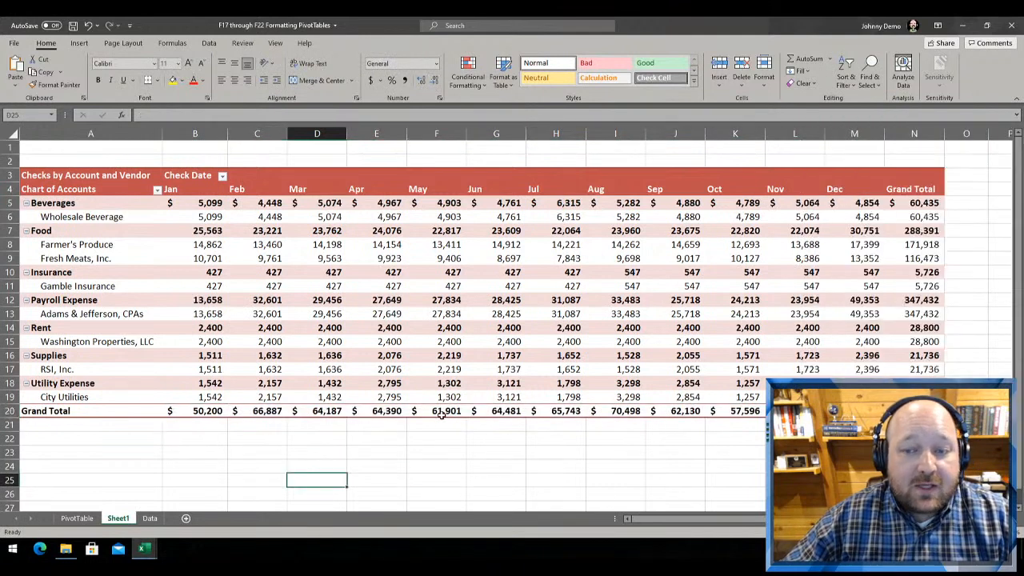
Try formatting the PivotTable amounts in B5:L19 with the dollar Accounting number format
{"action": "mouse_move", "coordinate": [440, 414]}
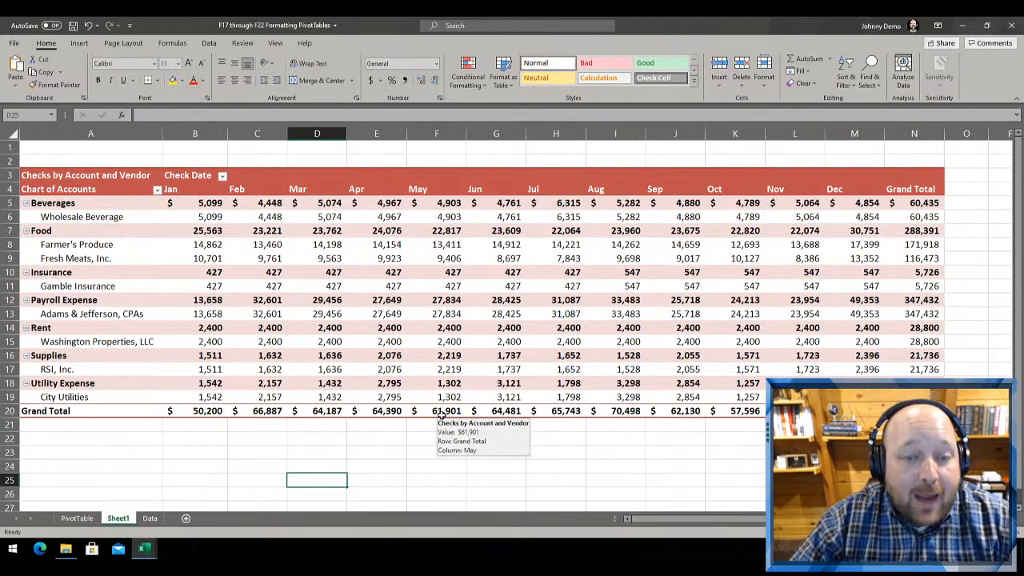
{"action": "mouse_move", "coordinate": [543, 366]}
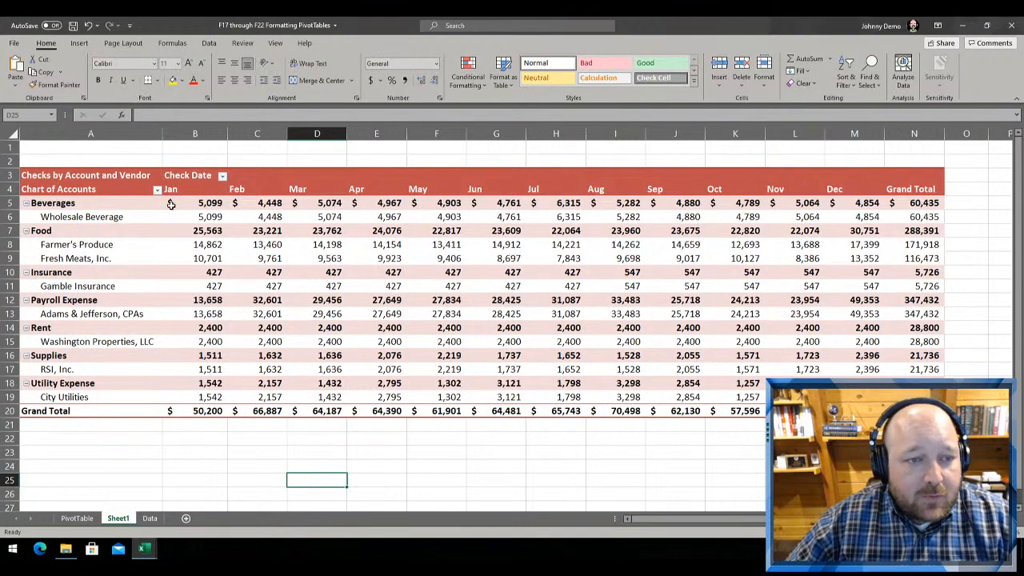
{"action": "left_click_drag", "start_coordinate": [171, 204], "coordinate": [219, 312]}
{"action": "left_click", "coordinate": [517, 520]}
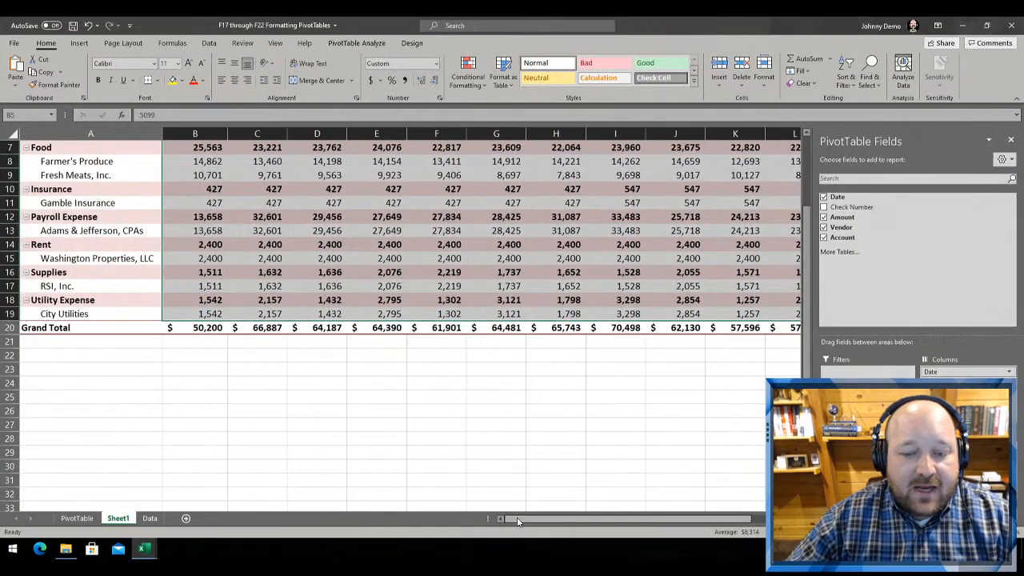
{"action": "scroll", "coordinate": [504, 424], "scroll_direction": "up", "scroll_amount": 2}
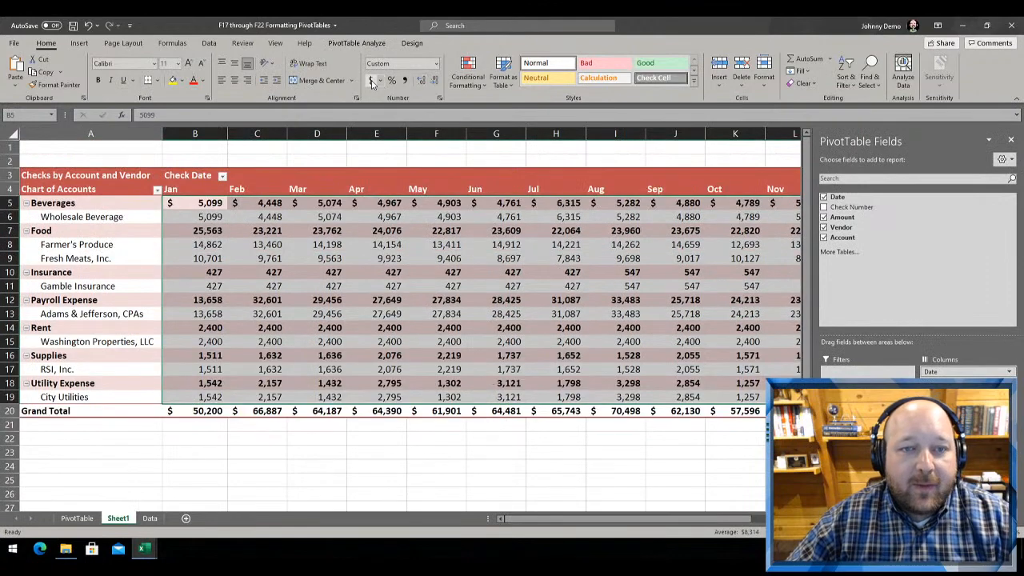
{"action": "left_click", "coordinate": [371, 81]}
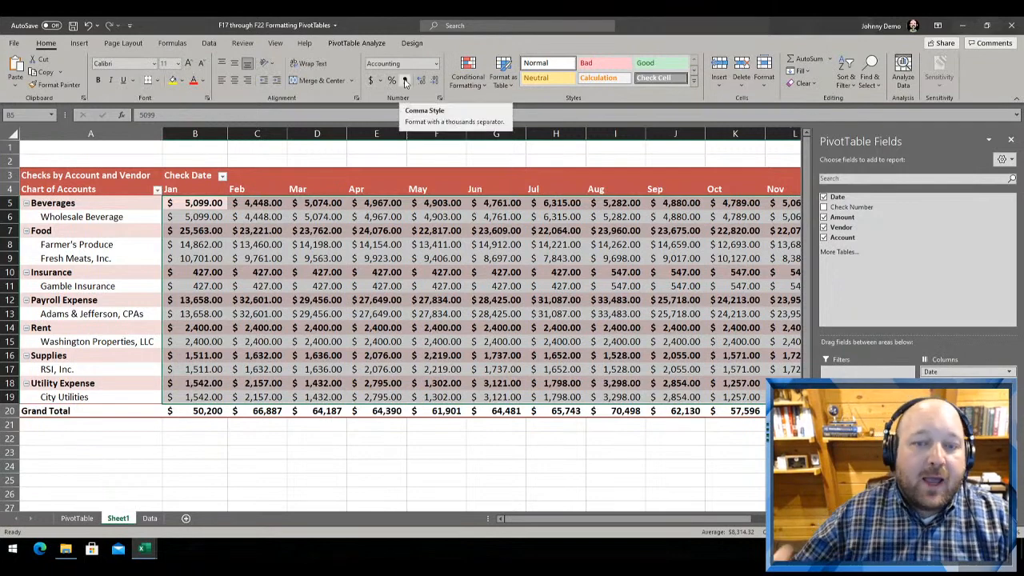
{"action": "left_click", "coordinate": [317, 423]}
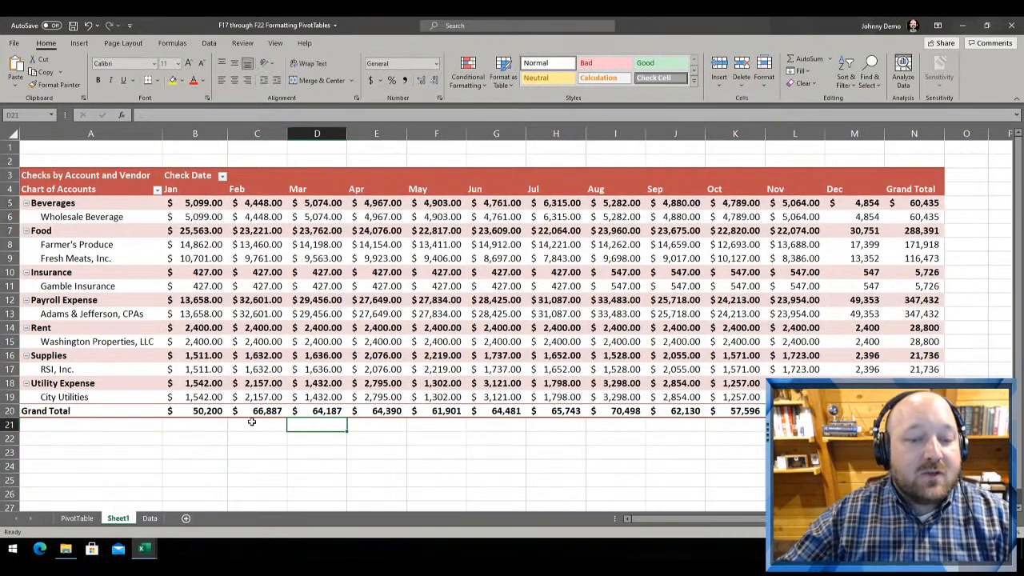
Undo the Accounting format applied to B5:L19
{"action": "mouse_move", "coordinate": [273, 411]}
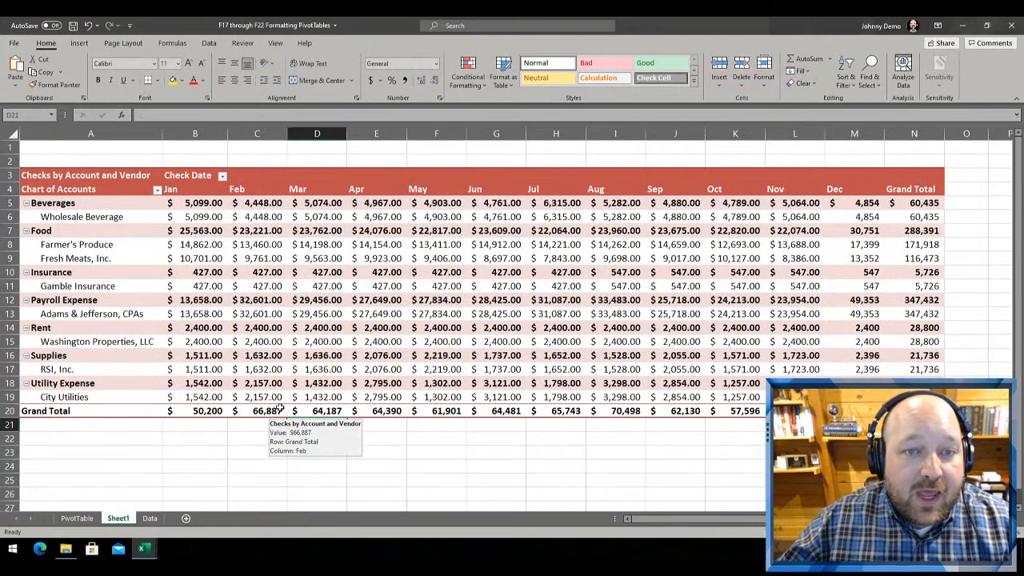
{"action": "key", "text": "ctrl+z"}
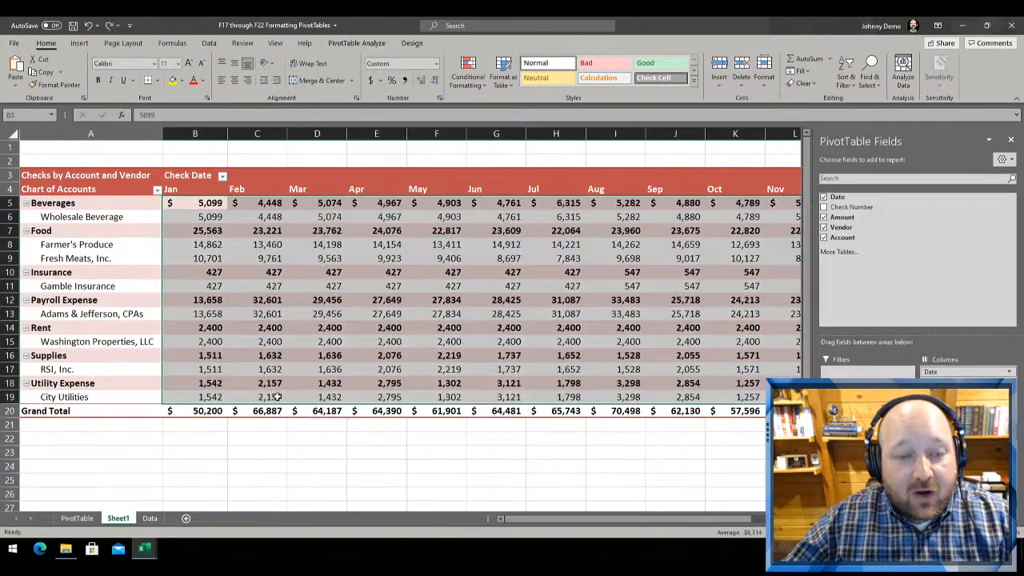
{"action": "left_click", "coordinate": [272, 297]}
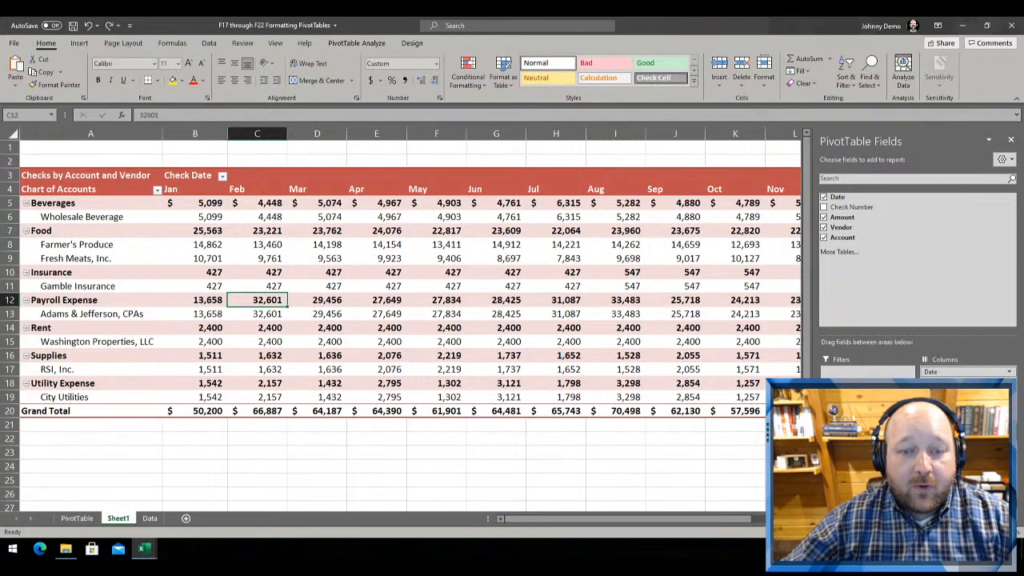
{"action": "left_click", "coordinate": [215, 276]}
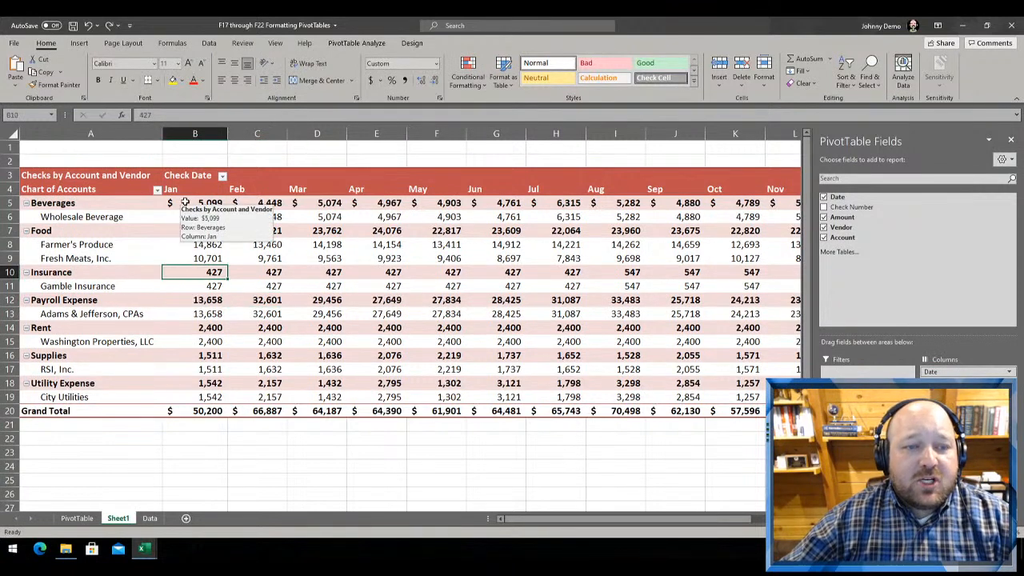
Examine the number format of the January Beverages amount in B5 in the Format Cells dialog, and close it
{"action": "left_click", "coordinate": [185, 202]}
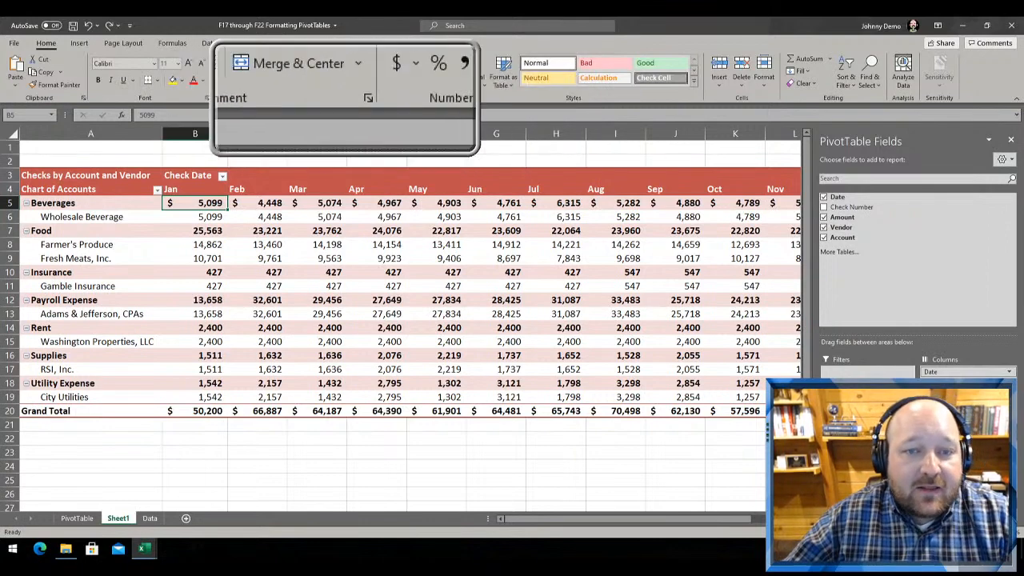
{"action": "left_click", "coordinate": [439, 98]}
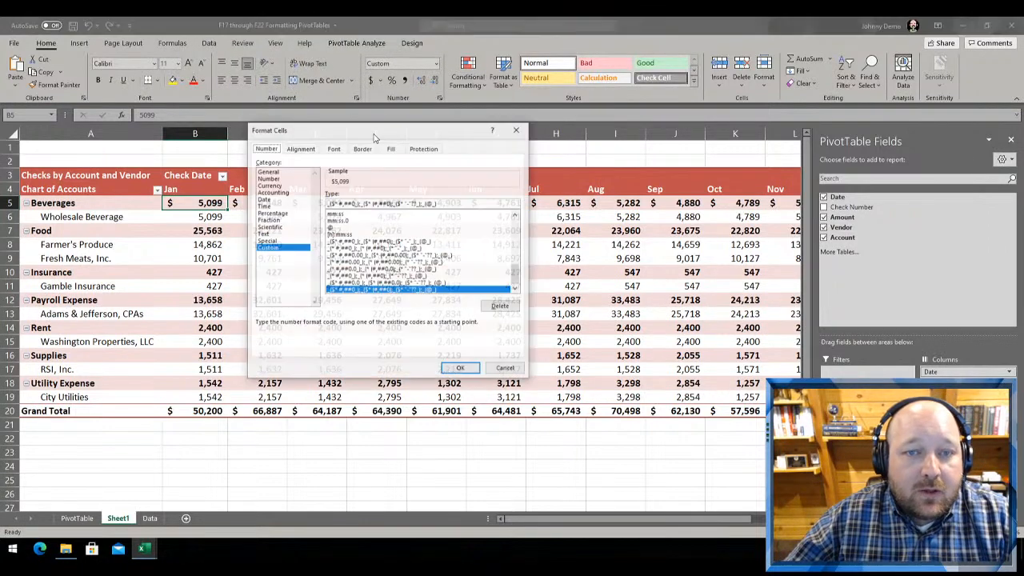
{"action": "left_click_drag", "start_coordinate": [279, 132], "coordinate": [295, 135]}
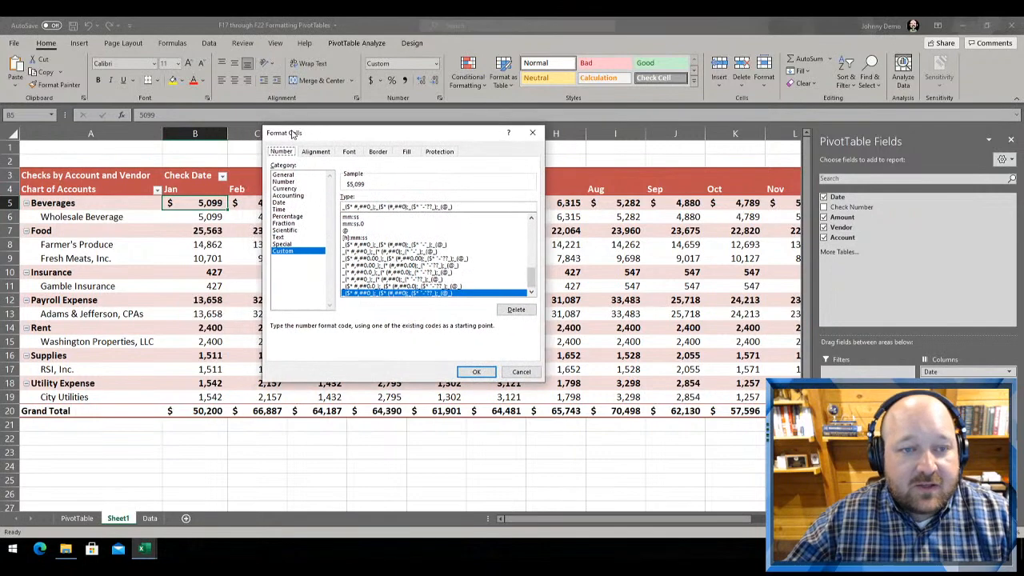
{"action": "key", "text": "Return"}
Open the value field's Number Format settings from range B5:E13 and review the Accounting, Date, Time, Fraction and Scientific categories
{"action": "left_click_drag", "start_coordinate": [177, 202], "coordinate": [395, 315]}
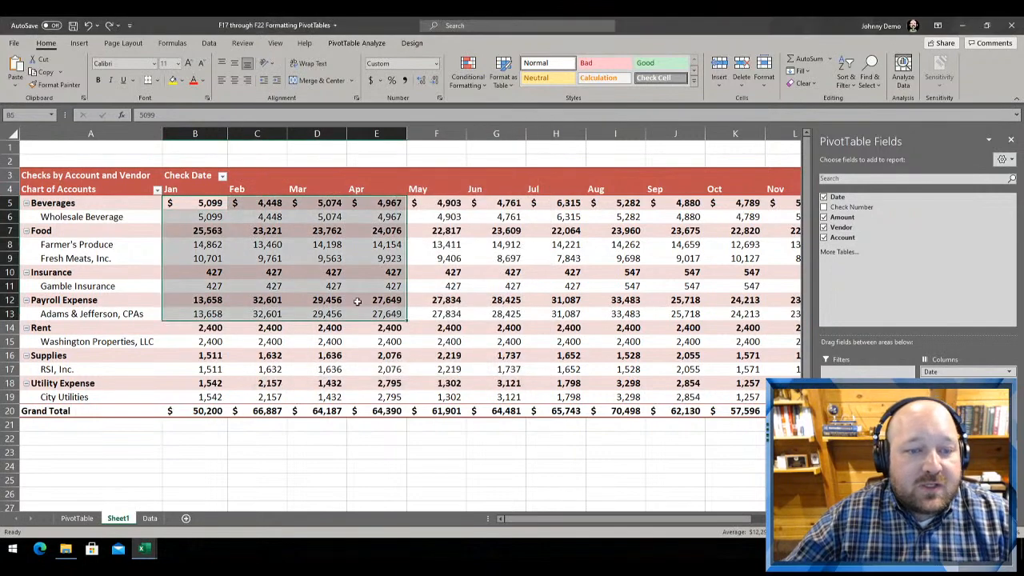
{"action": "right_click", "coordinate": [260, 227]}
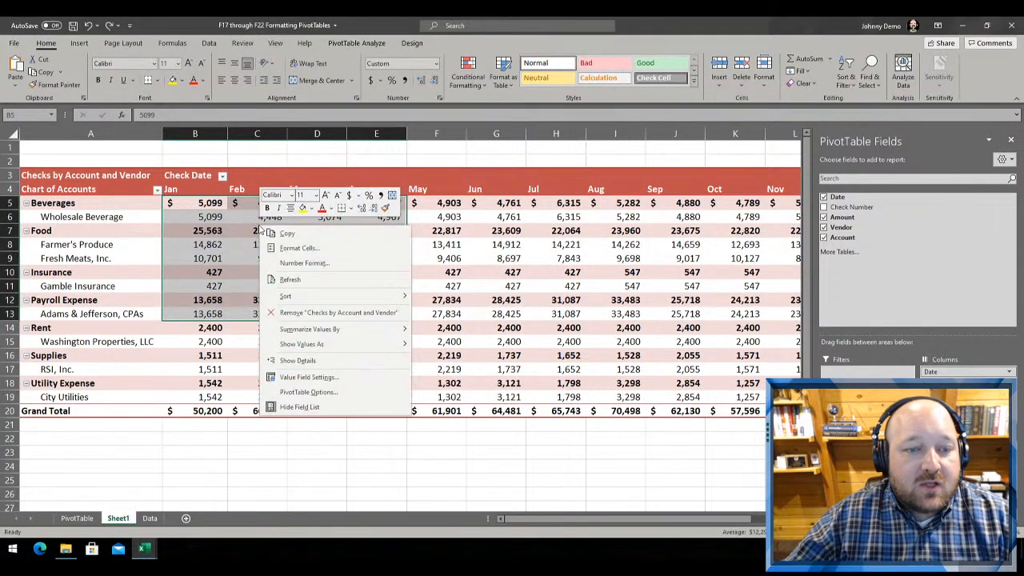
{"action": "left_click", "coordinate": [304, 263]}
{"action": "left_click_drag", "start_coordinate": [231, 128], "coordinate": [364, 111]}
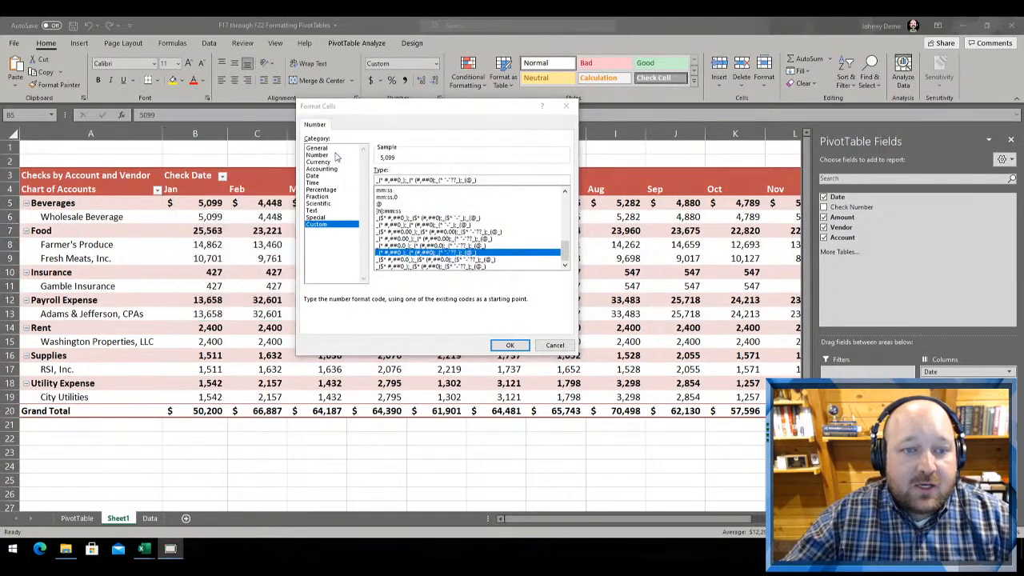
{"action": "left_click", "coordinate": [324, 169]}
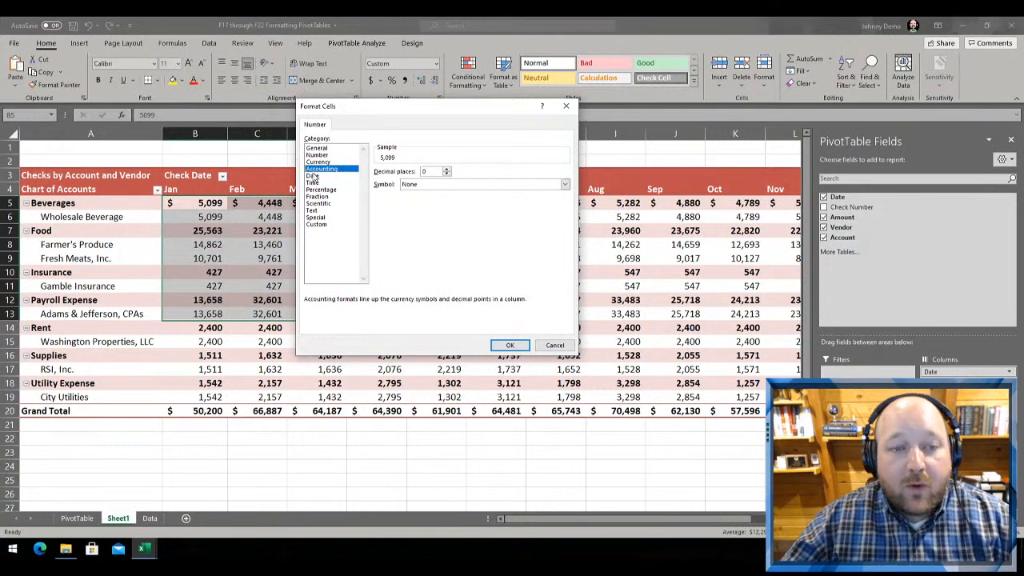
{"action": "left_click", "coordinate": [312, 175]}
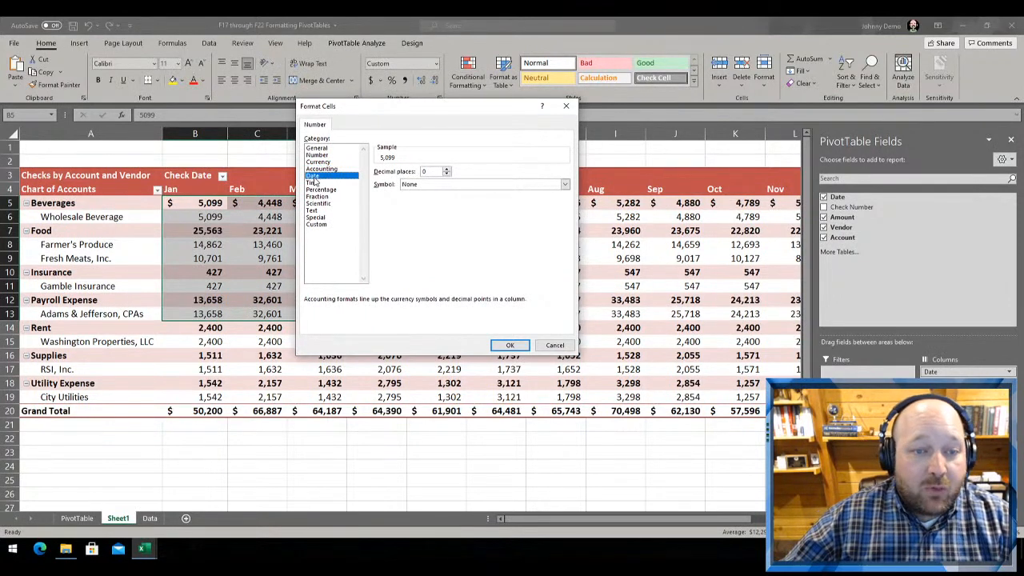
{"action": "left_click", "coordinate": [313, 182]}
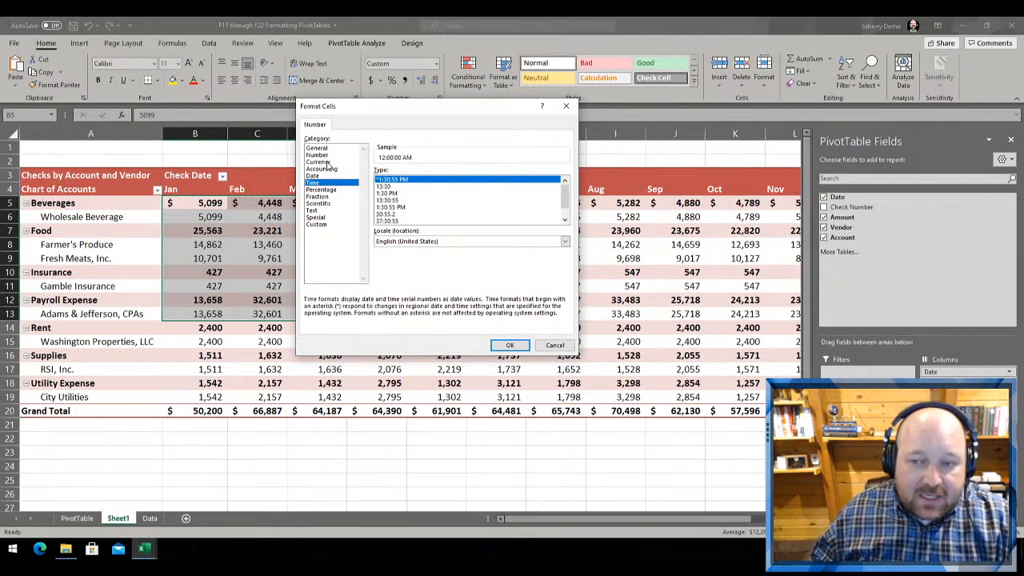
{"action": "left_click", "coordinate": [319, 196]}
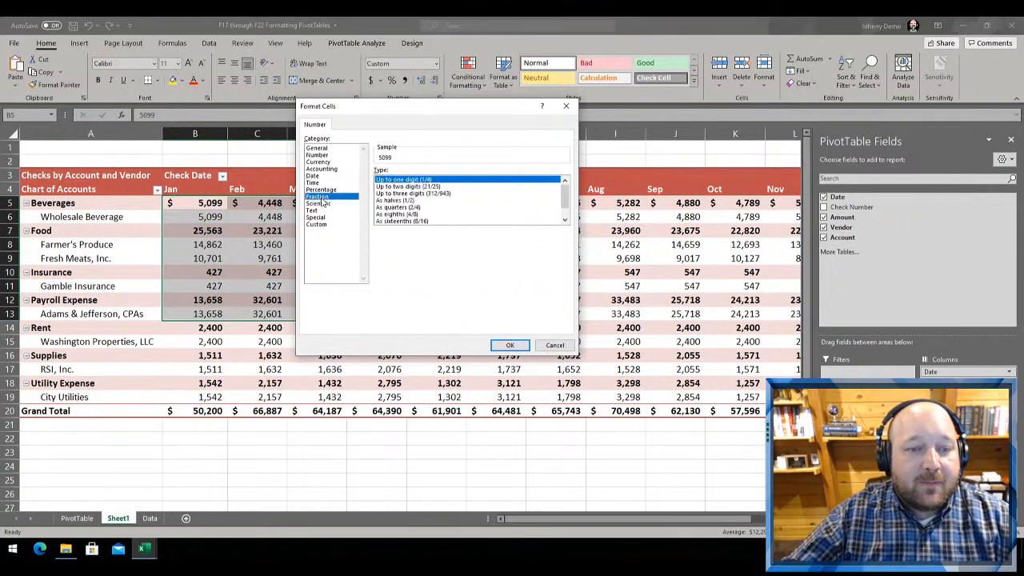
{"action": "left_click", "coordinate": [320, 203]}
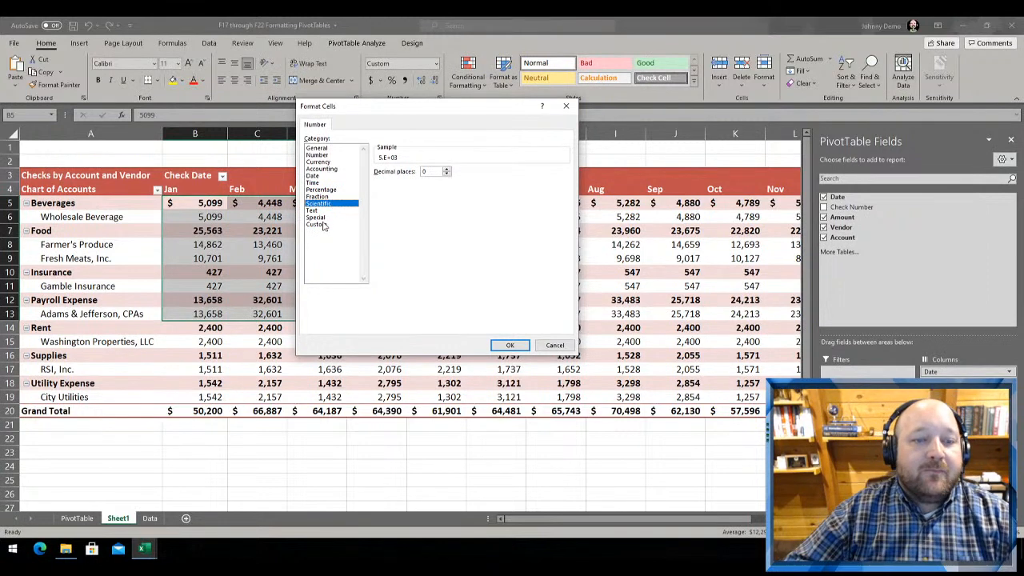
Browse the format codes in the Custom number category for the PivotTable values
{"action": "left_click", "coordinate": [321, 224]}
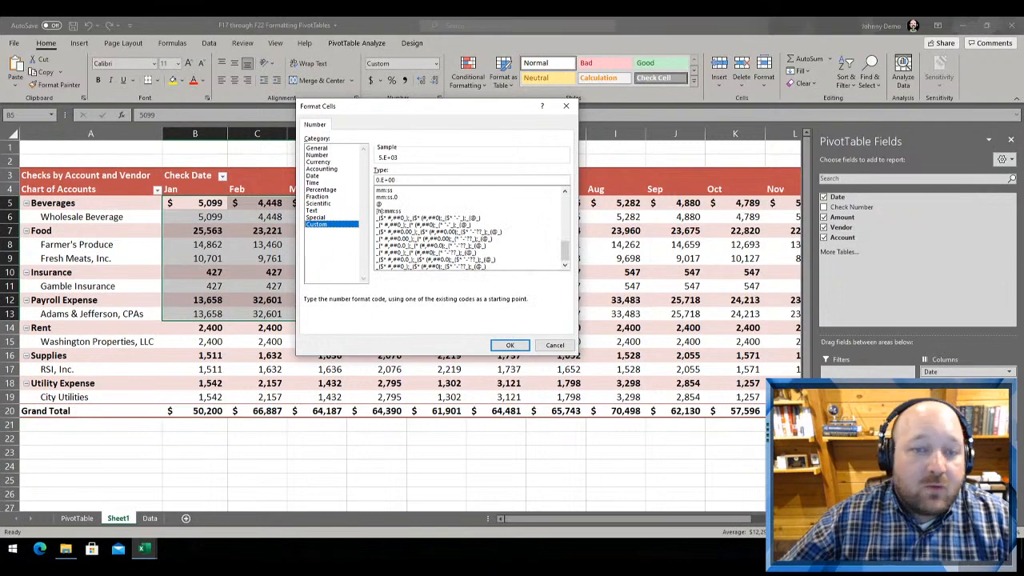
{"action": "left_click_drag", "start_coordinate": [409, 106], "coordinate": [312, 91]}
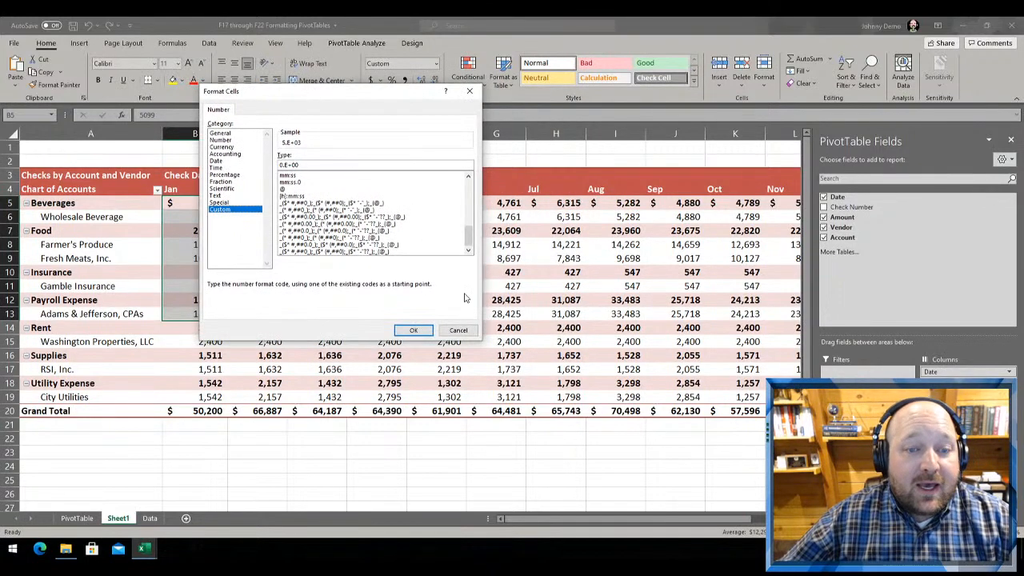
{"action": "left_click_drag", "start_coordinate": [470, 234], "coordinate": [469, 201]}
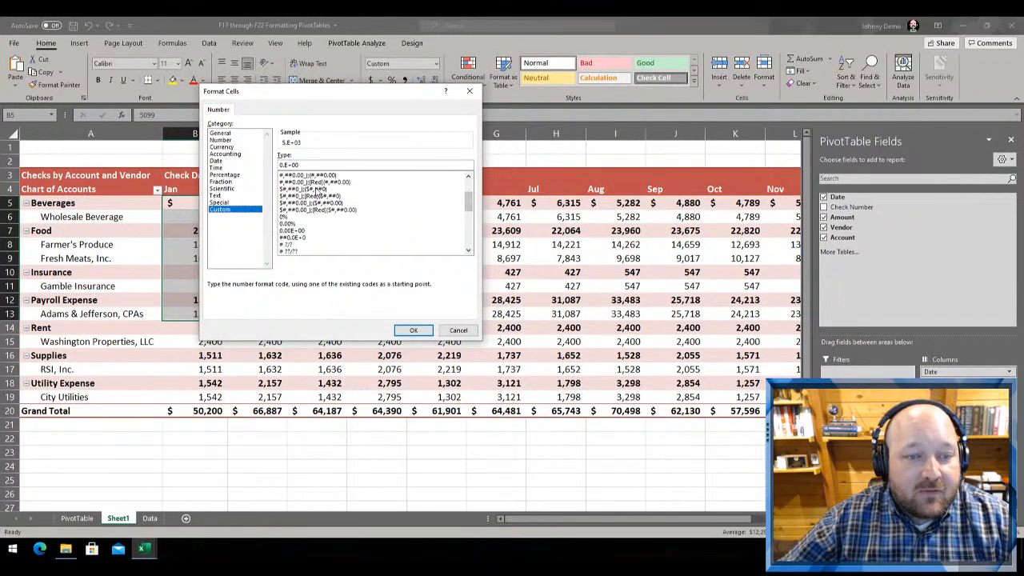